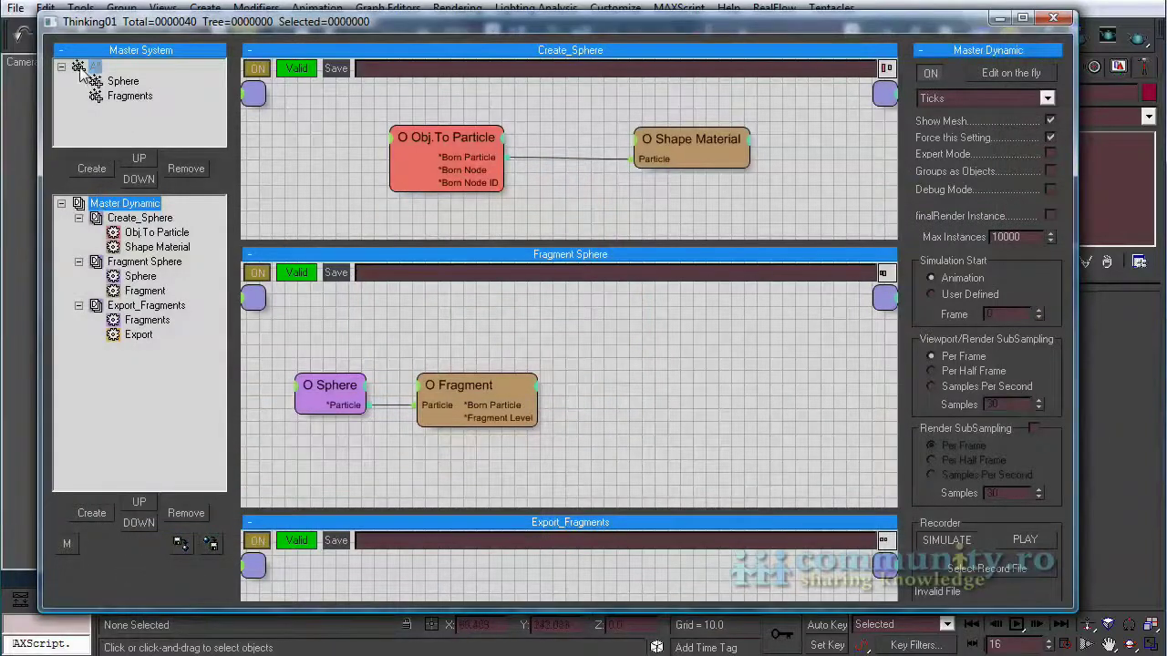
# Review the particle groups and the Create_Sphere set with its Obj.To Particle and Shape Material operators
pyautogui.click(102, 81)
pyautogui.click(128, 97)
pyautogui.click(127, 204)
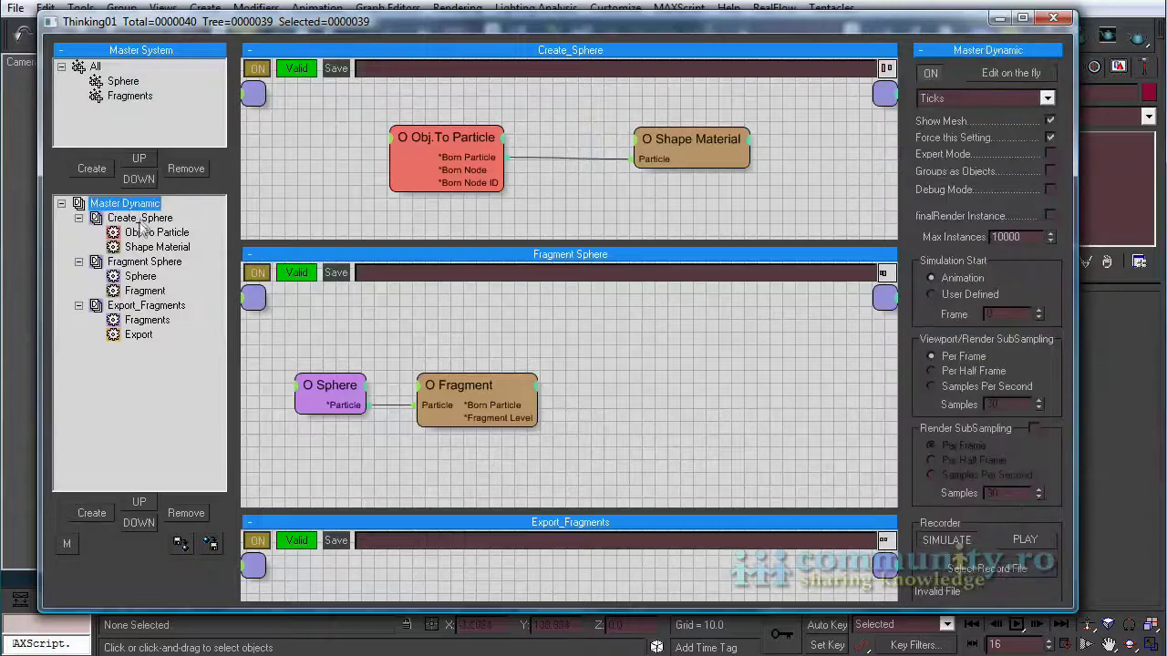
pyautogui.click(139, 218)
pyautogui.click(443, 143)
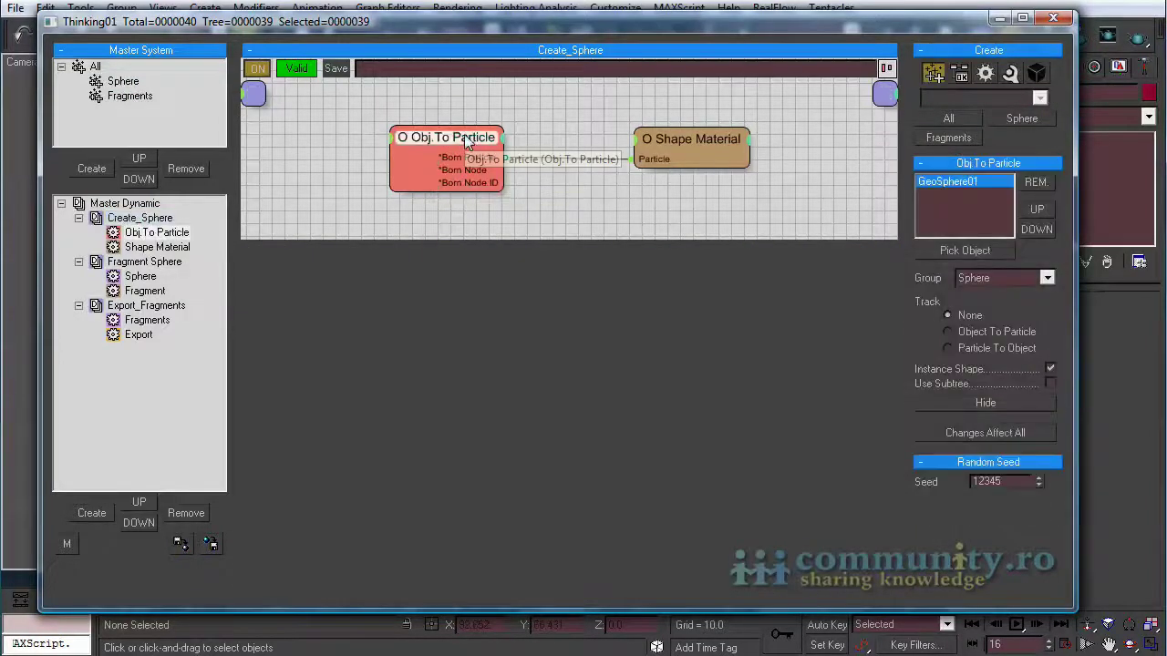
pyautogui.click(691, 136)
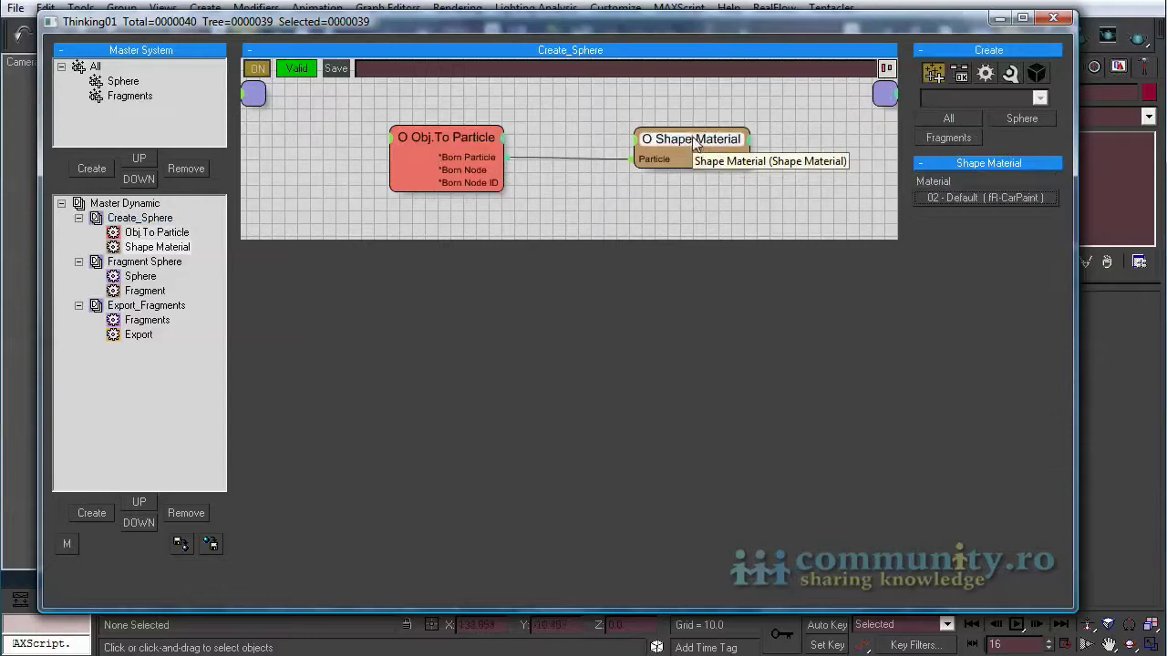
# Review the operators of the Fragment Sphere and Export_Fragments sets
pyautogui.click(136, 263)
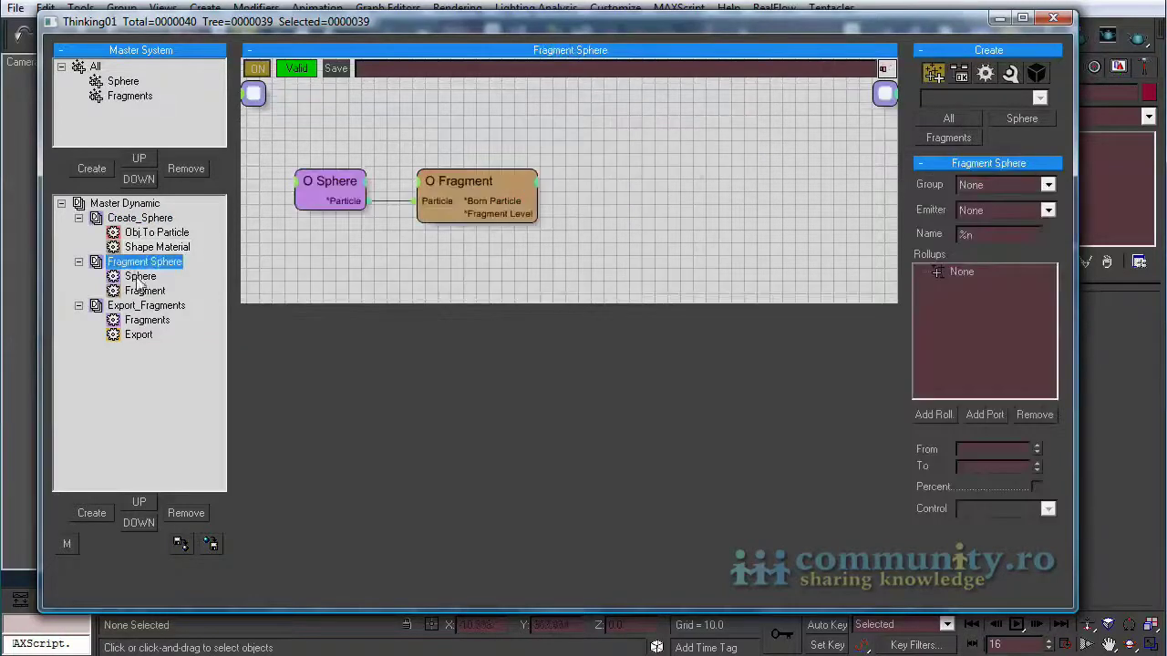
pyautogui.click(333, 185)
pyautogui.click(475, 186)
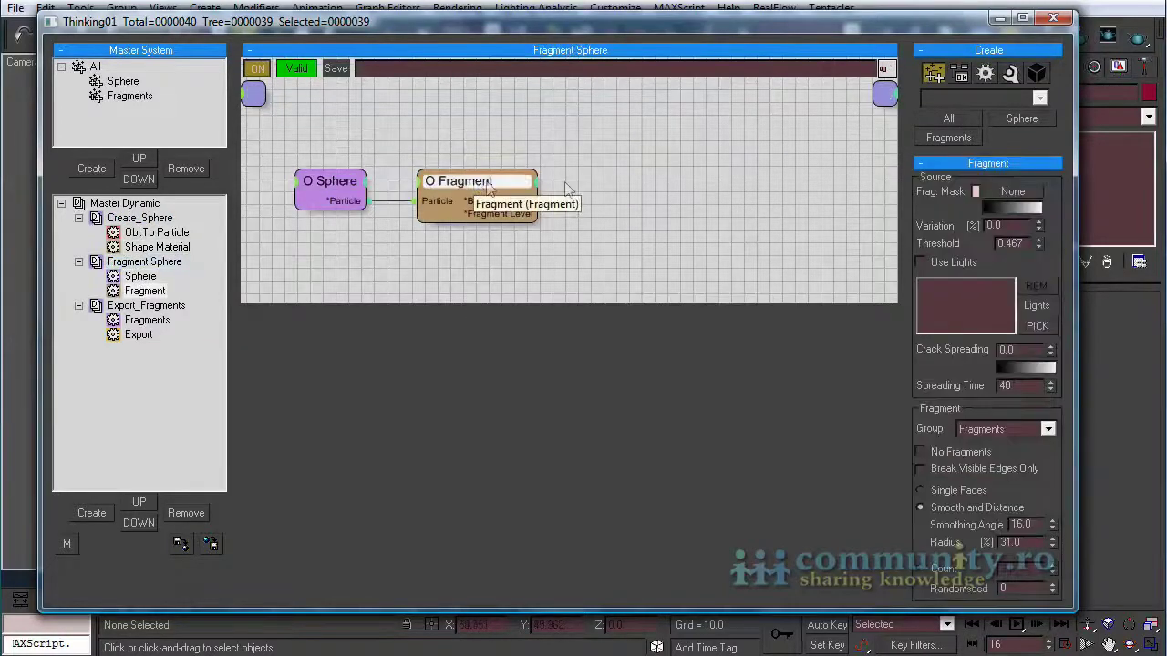
pyautogui.click(127, 307)
pyautogui.click(351, 188)
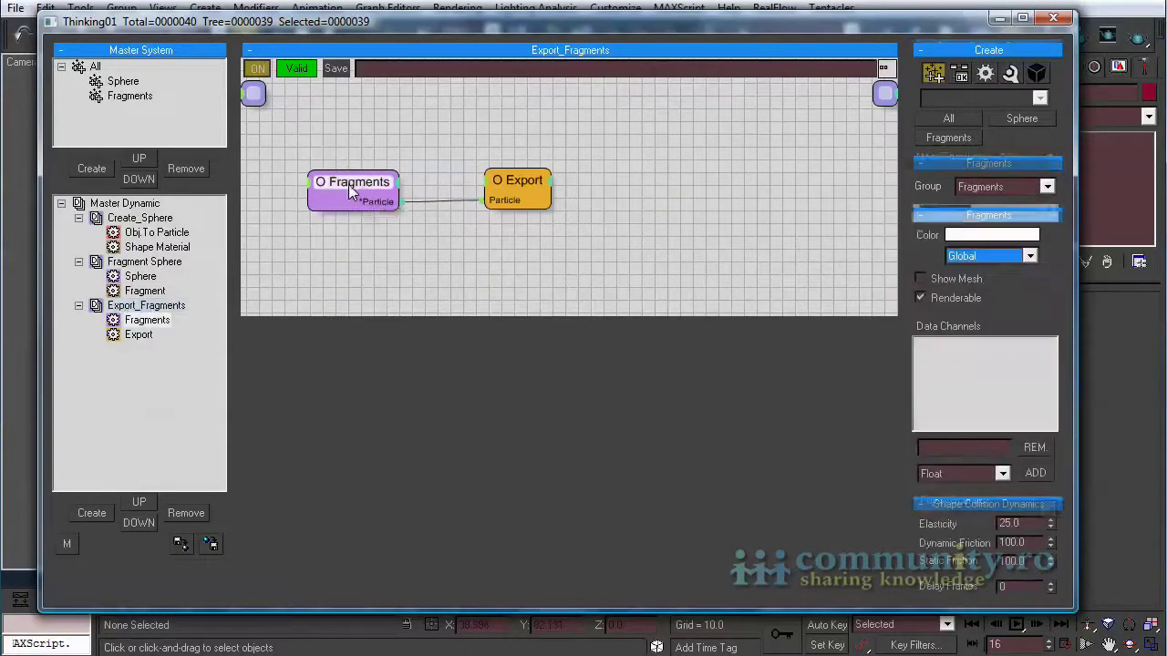
pyautogui.click(516, 182)
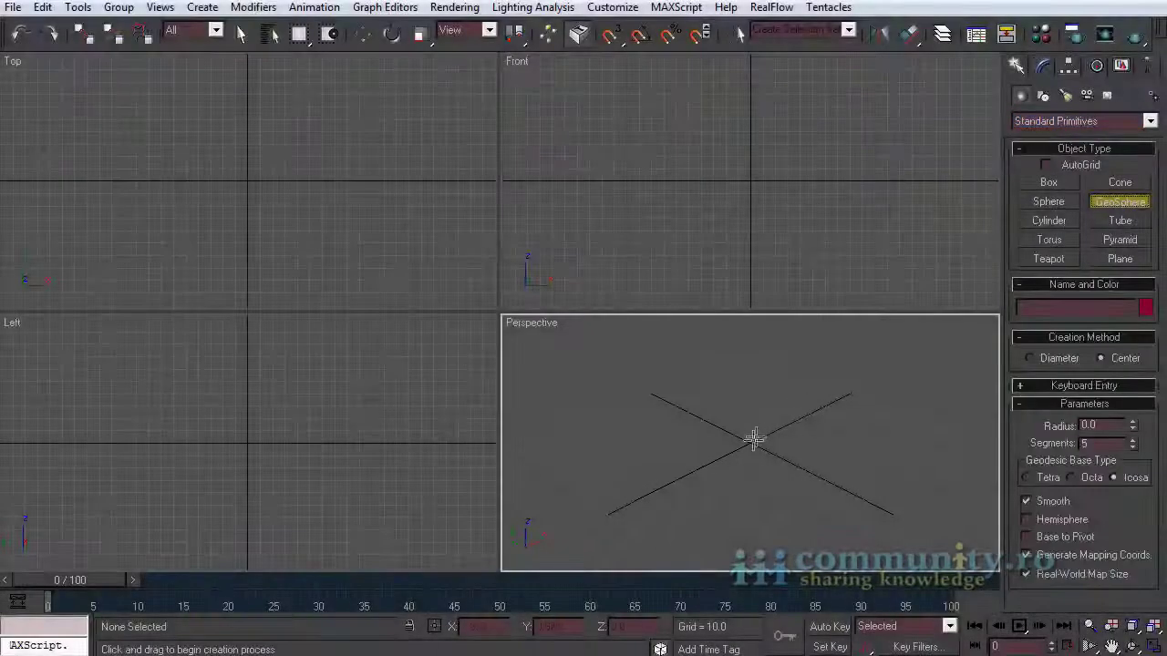
# Create a GeoSphere at the centre of the perspective grid with radius 40 and 6 segments
pyautogui.moveTo(754, 439); pyautogui.dragTo(797, 482)
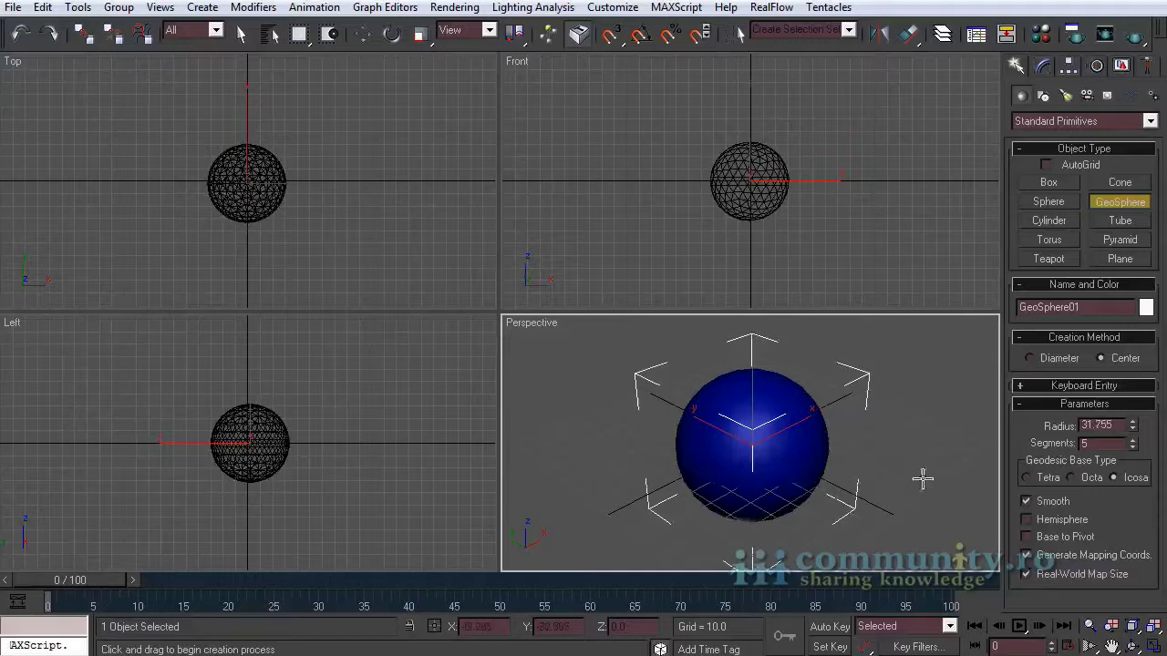
pyautogui.click(1133, 440)
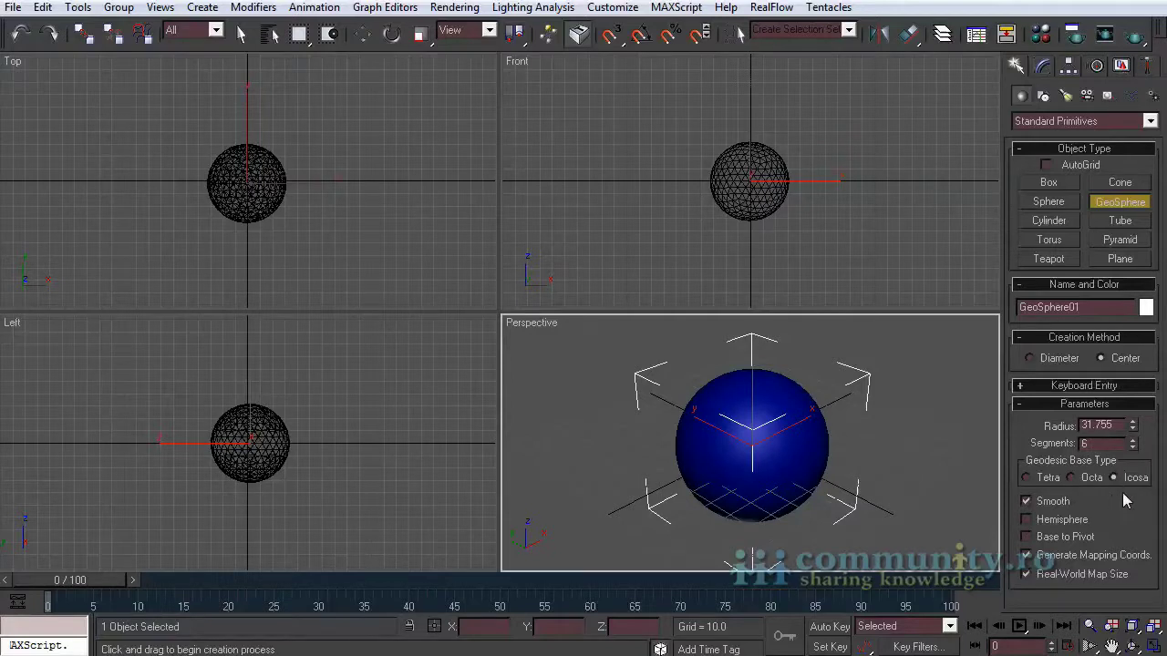
pyautogui.doubleClick(1124, 425)
pyautogui.write('40')
pyautogui.press('Return')
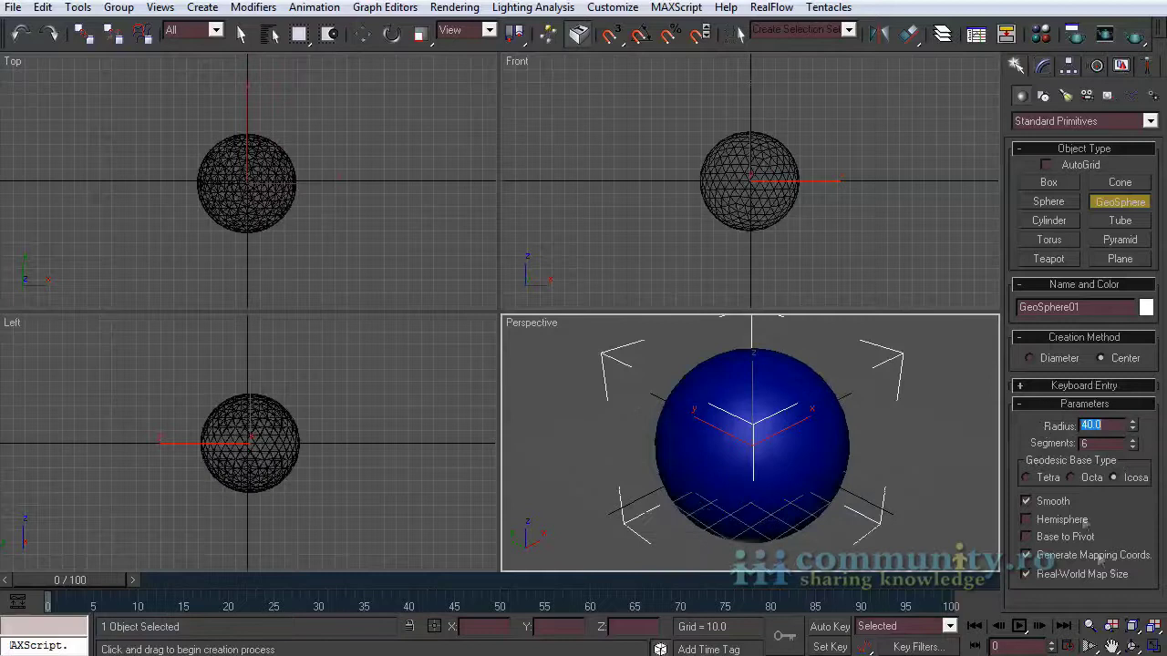
pyautogui.click(1154, 626)
pyautogui.rightClick(890, 259)
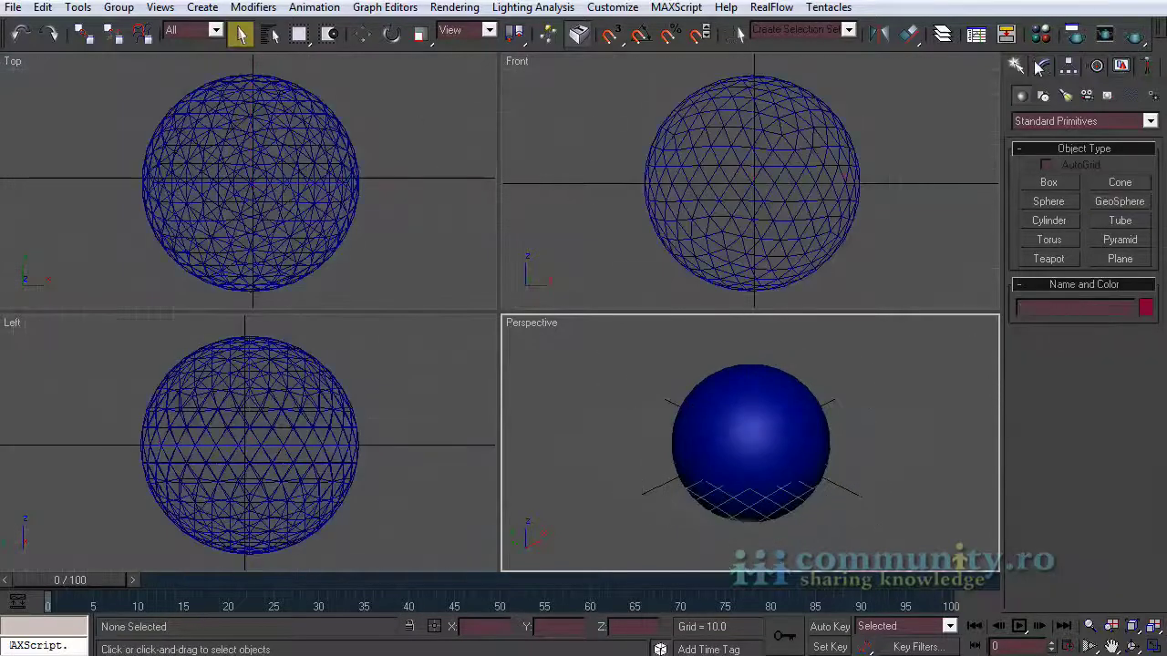
# Place a Thinking particle system beside the geosphere in the perspective view and open its properties
pyautogui.click(1039, 121)
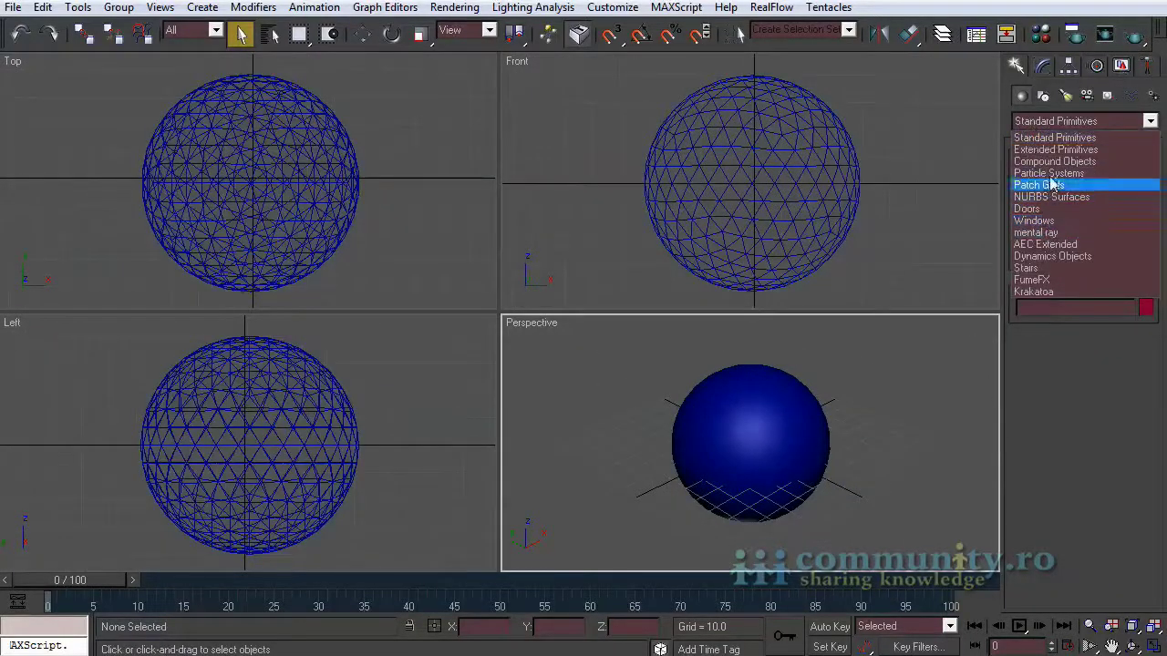
pyautogui.click(1044, 171)
pyautogui.click(1120, 240)
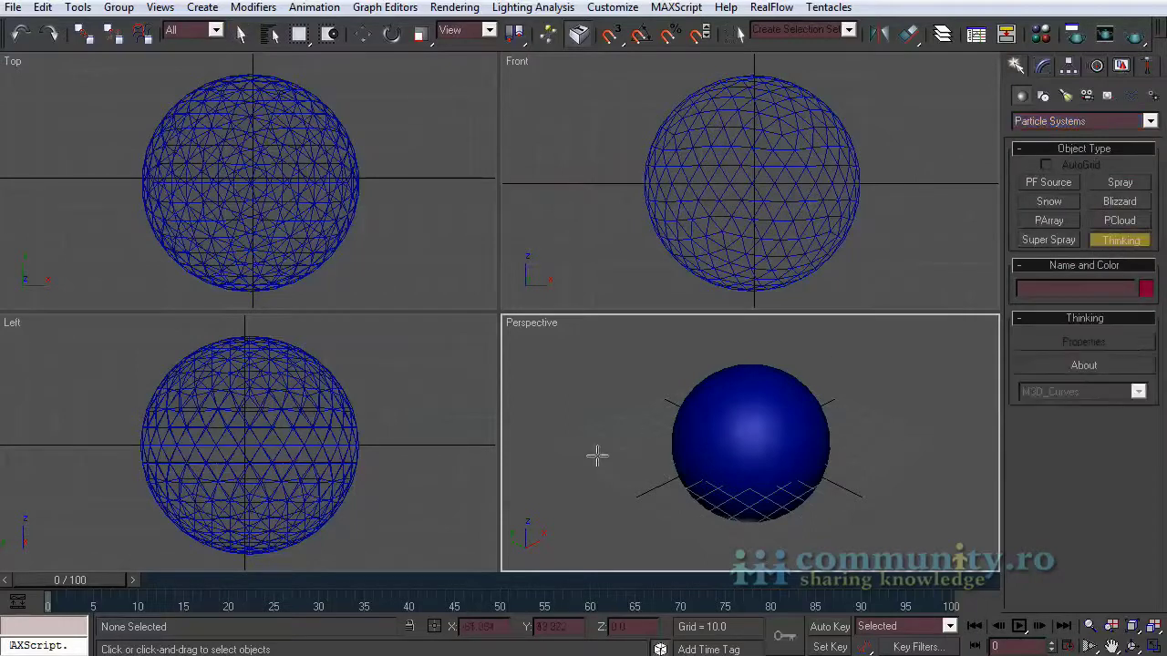
pyautogui.click(583, 454)
pyautogui.click(242, 33)
pyautogui.click(1039, 66)
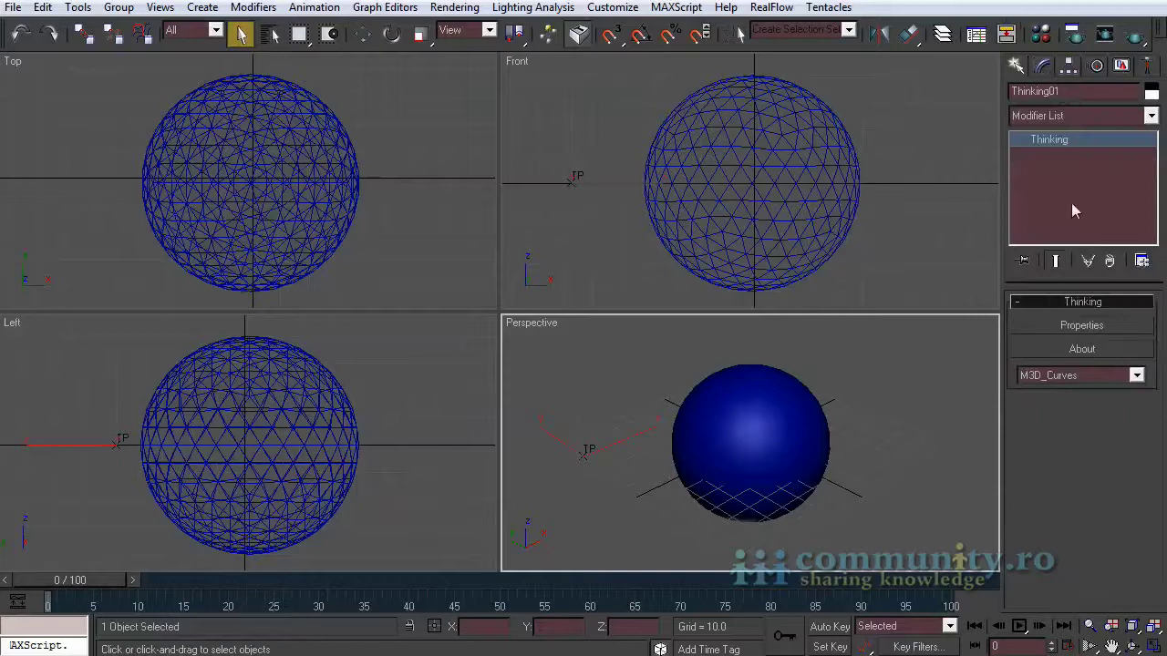
pyautogui.click(1082, 325)
pyautogui.moveTo(794, 65); pyautogui.dragTo(781, 89)
# Create two particle groups named Sphere and Fragments under All
pyautogui.click(325, 126)
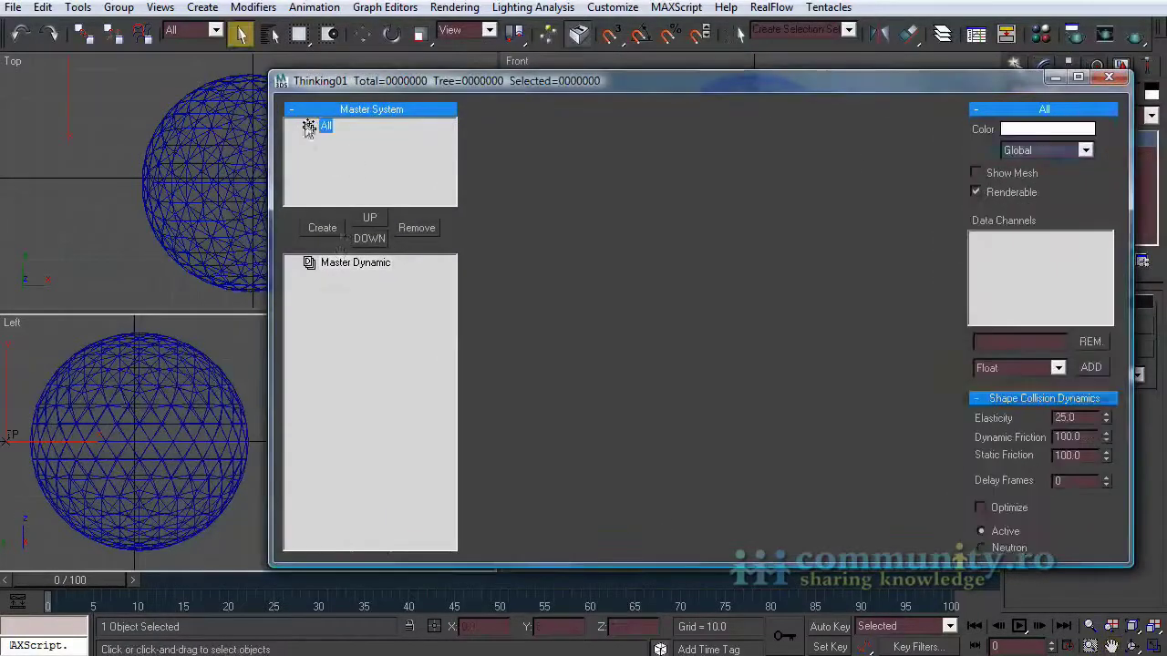
pyautogui.click(323, 228)
pyautogui.click(352, 141)
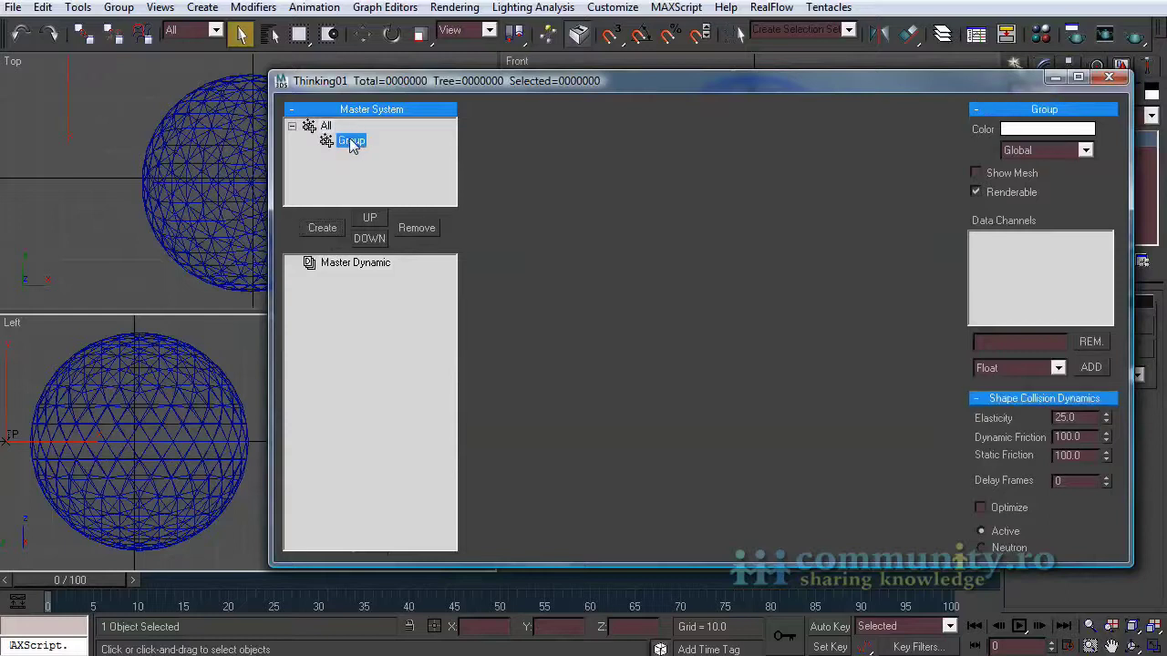
pyautogui.click(364, 143)
pyautogui.write('Spherer')
pyautogui.click(350, 158)
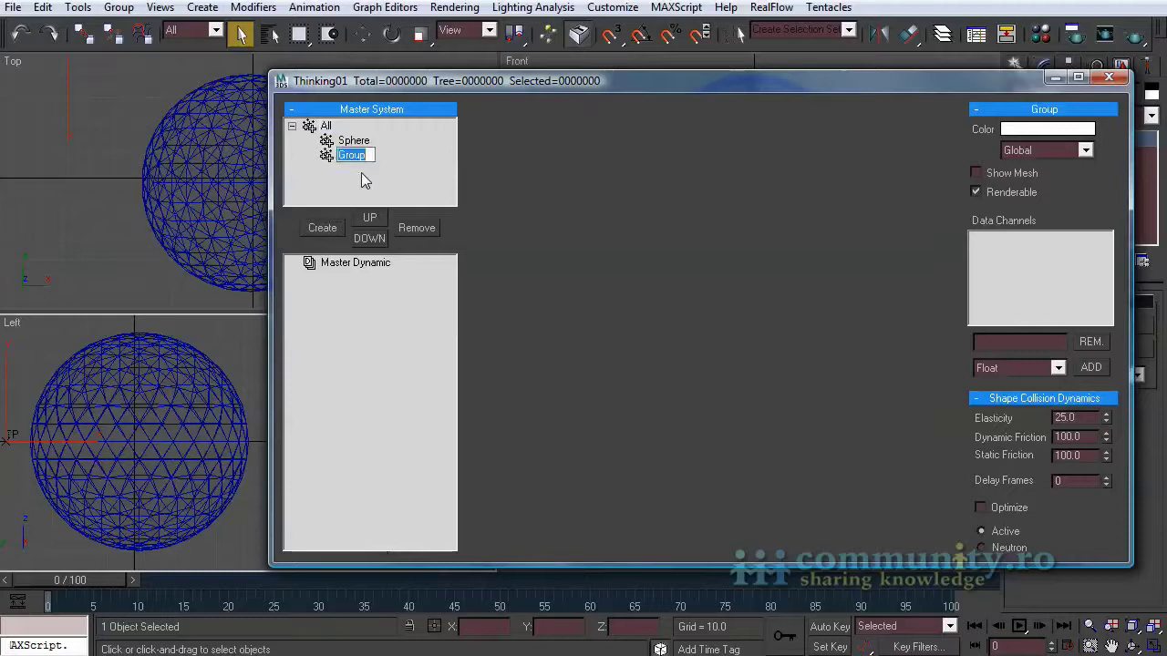
pyautogui.write('Fragments')
pyautogui.press('Return')
# Set the Sphere group's colour to light red by raising the saturation
pyautogui.click(330, 144)
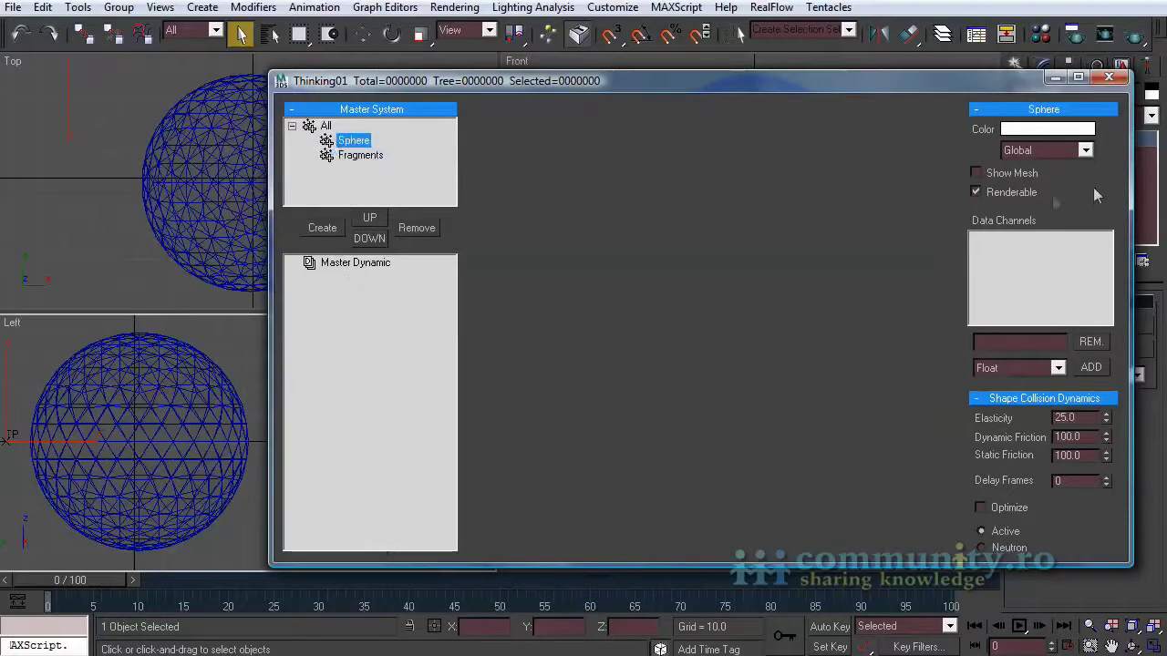
pyautogui.click(1044, 130)
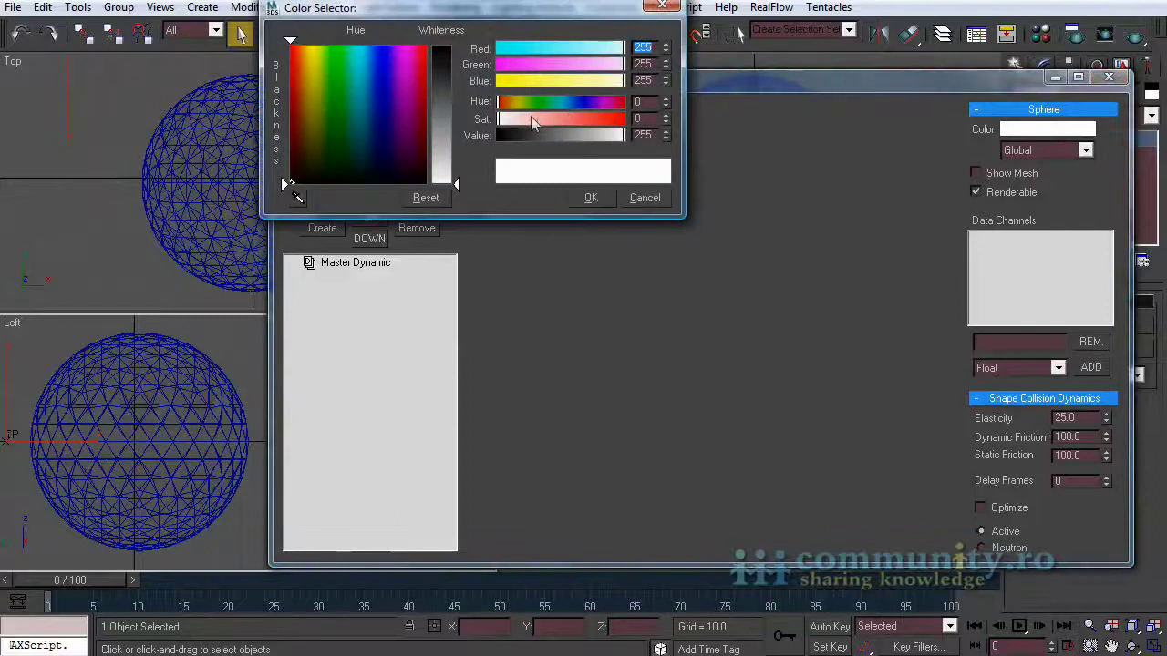
pyautogui.moveTo(530, 116); pyautogui.dragTo(566, 120)
pyautogui.click(590, 198)
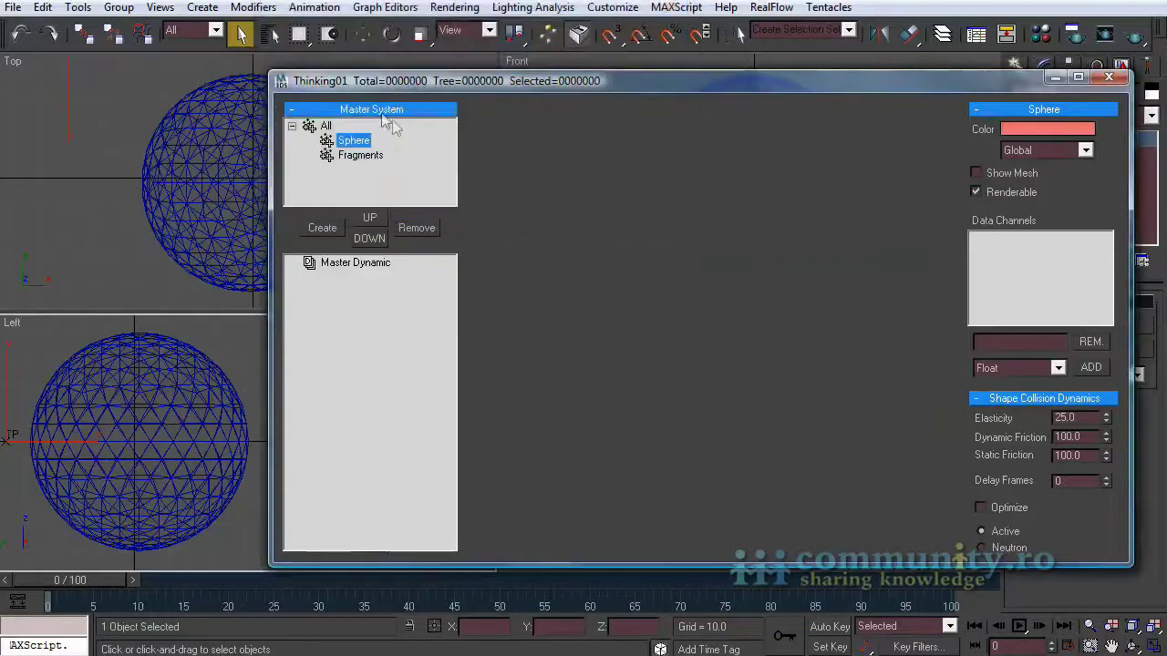
# Enable Show Mesh for the Master Dynamic
pyautogui.click(356, 156)
pyautogui.click(355, 264)
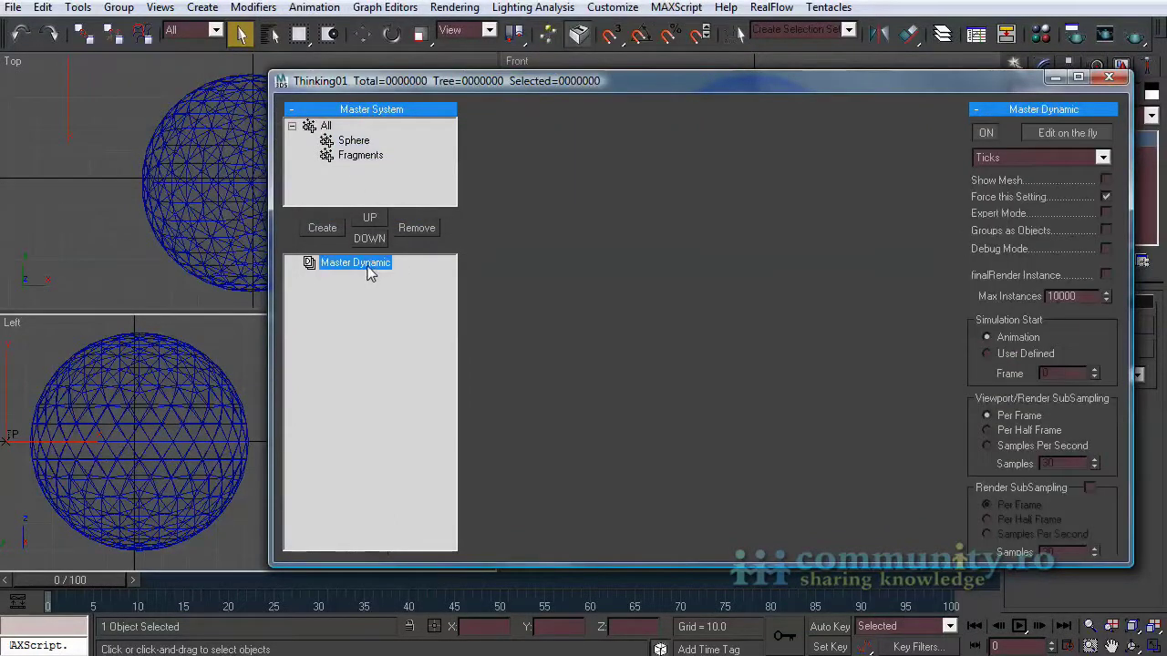
pyautogui.click(1073, 132)
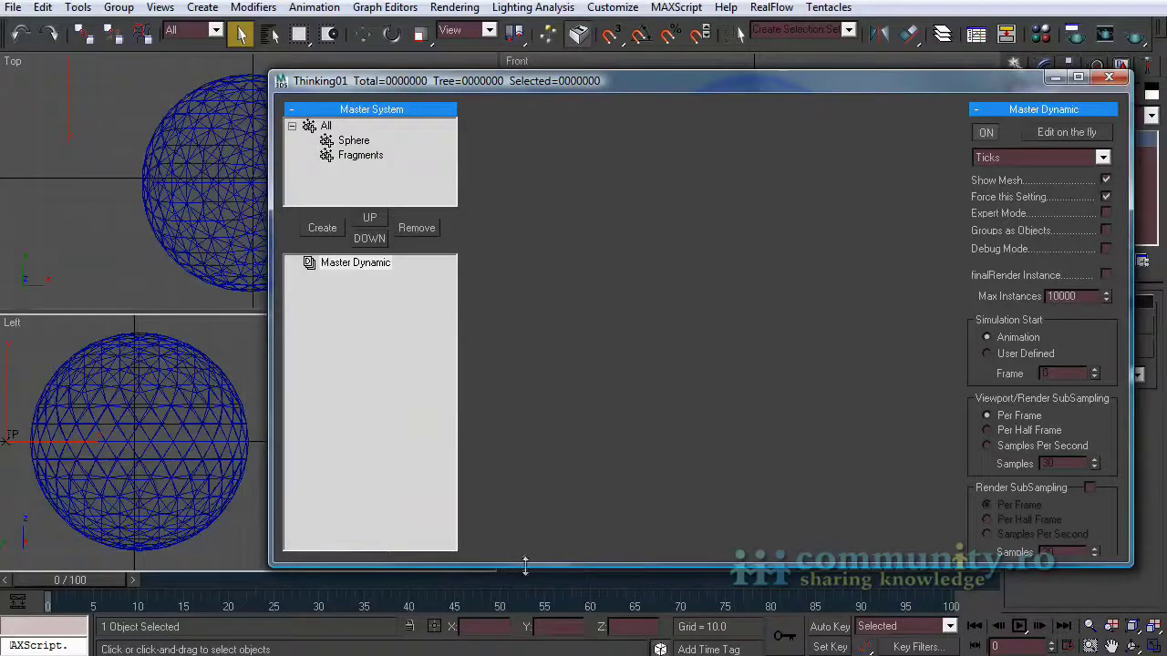
# Create a dynamic set under Master Dynamic and name it Create_Sphere
pyautogui.moveTo(521, 566); pyautogui.dragTo(556, 594)
pyautogui.click(323, 572)
pyautogui.doubleClick(364, 278)
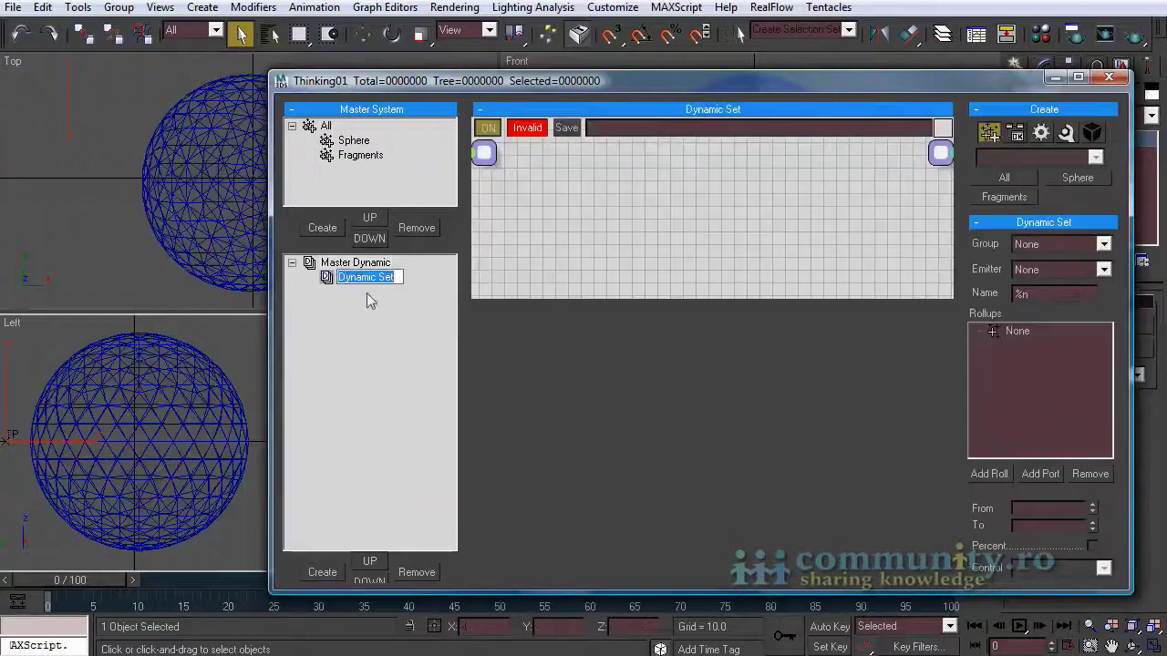
pyautogui.moveTo(567, 86); pyautogui.dragTo(560, 57)
pyautogui.write('Create_Sphere')
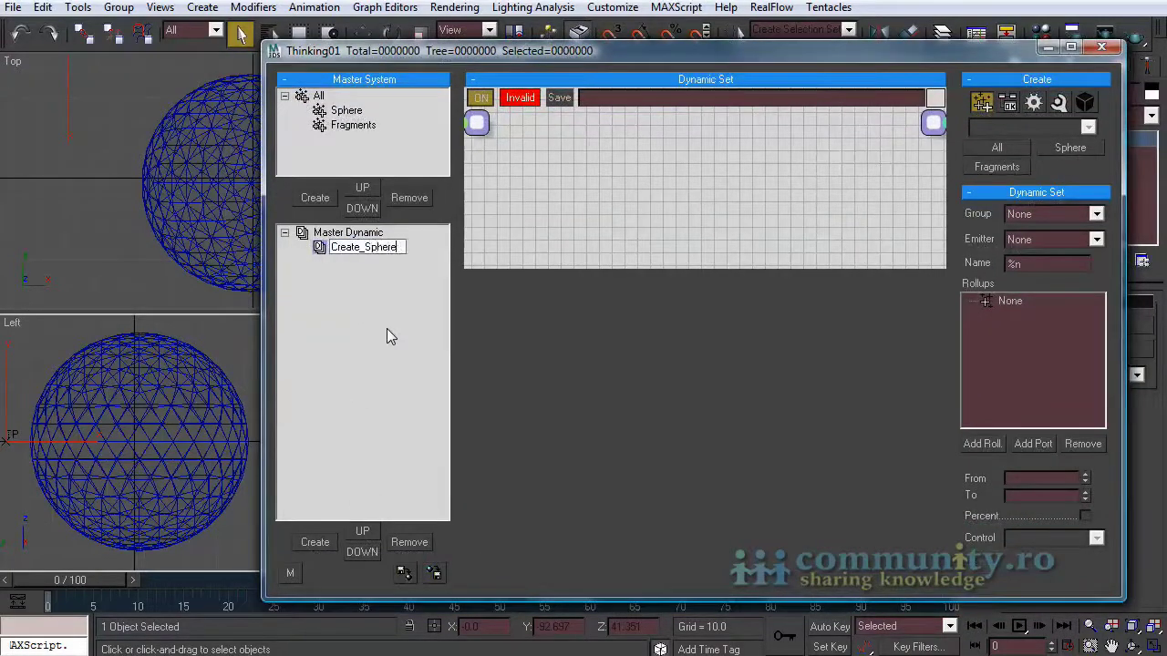
pyautogui.press('Return')
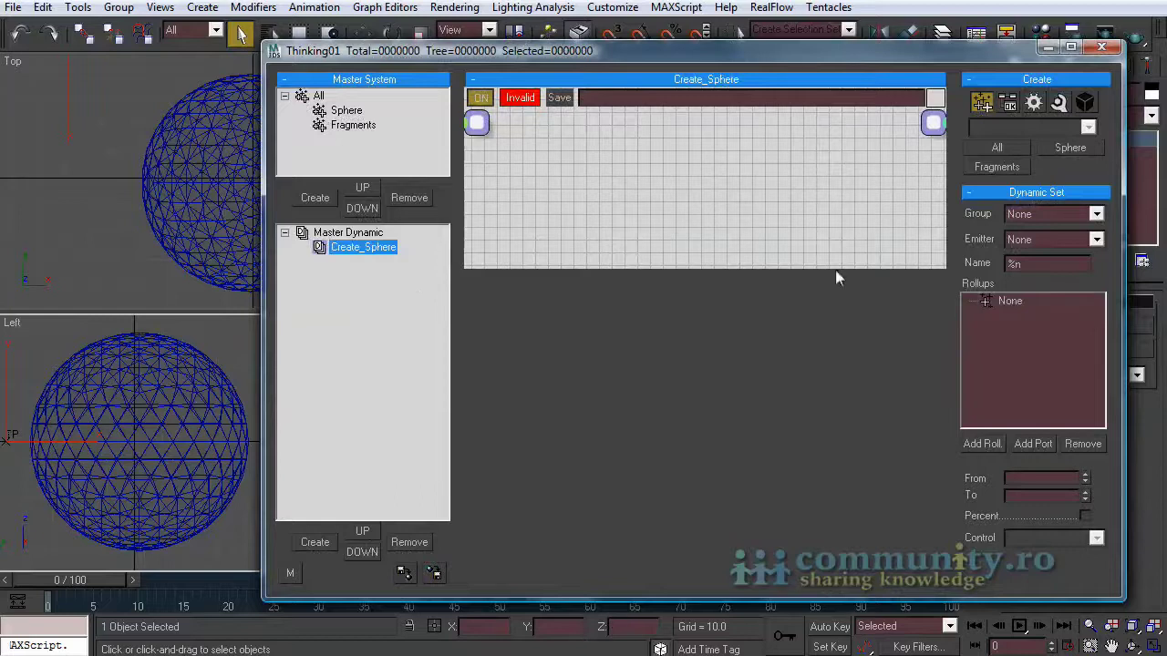
# Enlarge the Create_Sphere canvas and add an Obj.To Particle generator operator to it
pyautogui.moveTo(833, 267); pyautogui.dragTo(818, 518)
pyautogui.click(1034, 103)
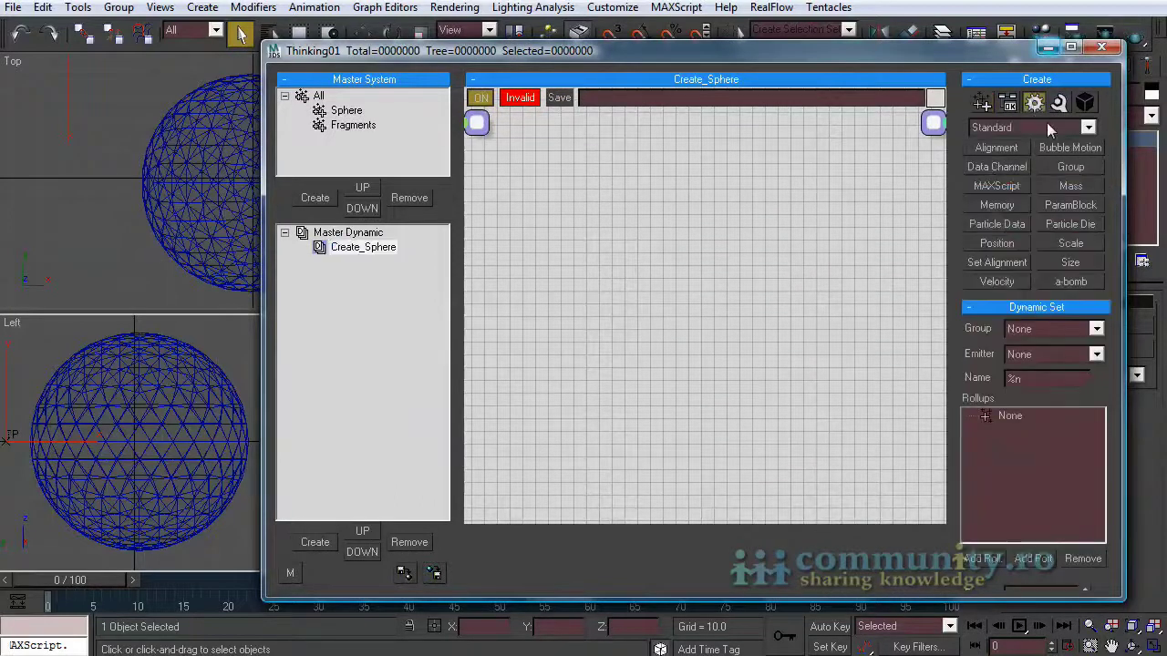
pyautogui.click(1046, 125)
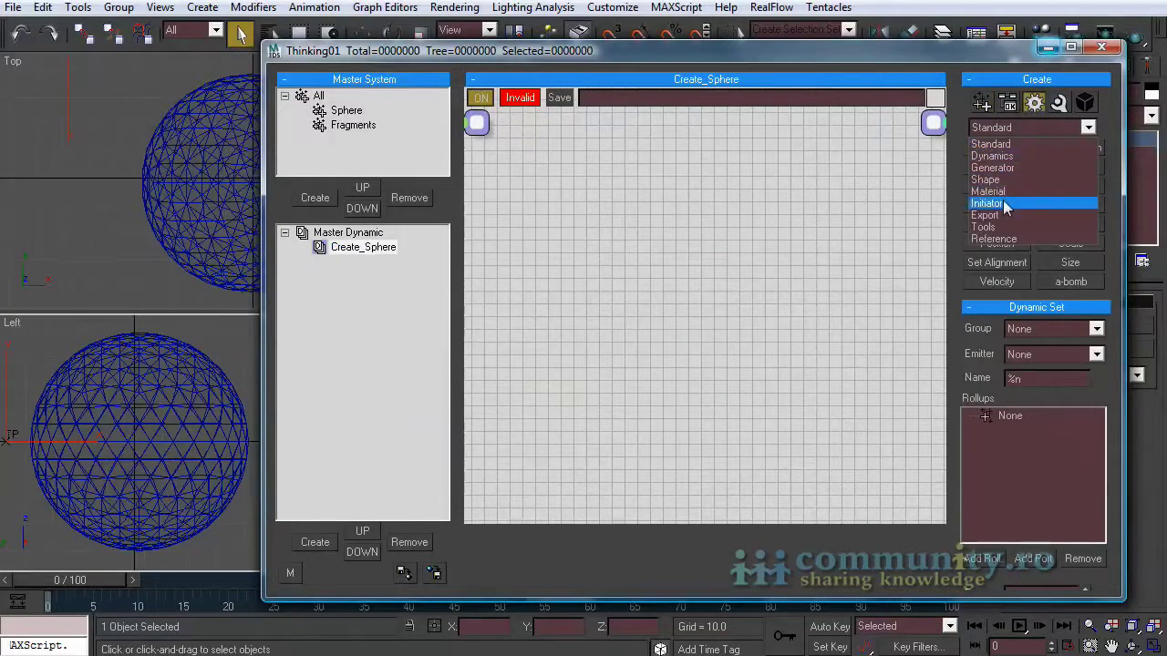
pyautogui.click(1000, 169)
pyautogui.click(1001, 168)
pyautogui.click(643, 222)
pyautogui.moveTo(684, 242); pyautogui.dragTo(563, 246)
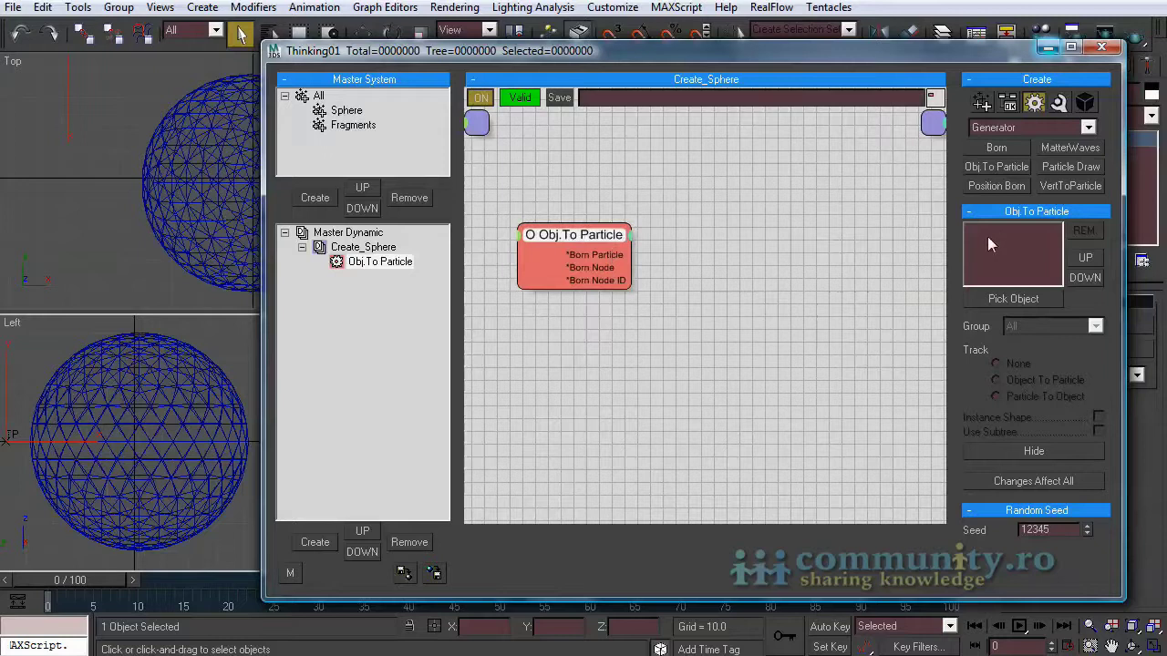
# Configure Obj.To Particle with the geosphere as source, group Sphere, Instance Shape enabled and the original object hidden
pyautogui.click(1023, 300)
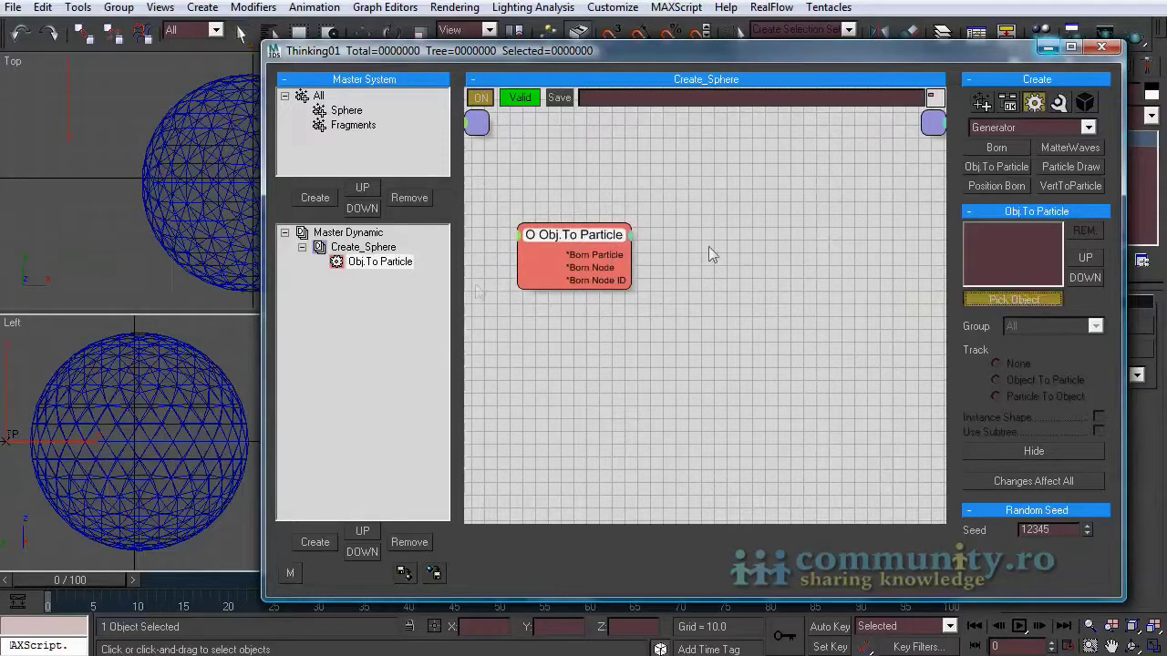
pyautogui.click(148, 375)
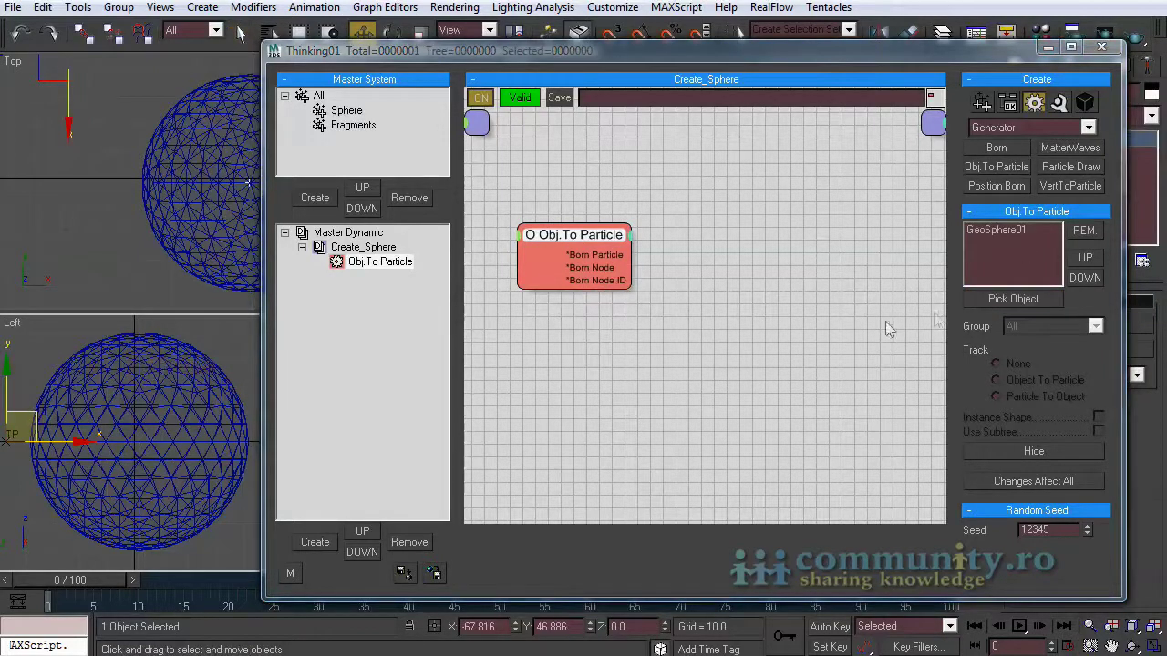
pyautogui.click(997, 229)
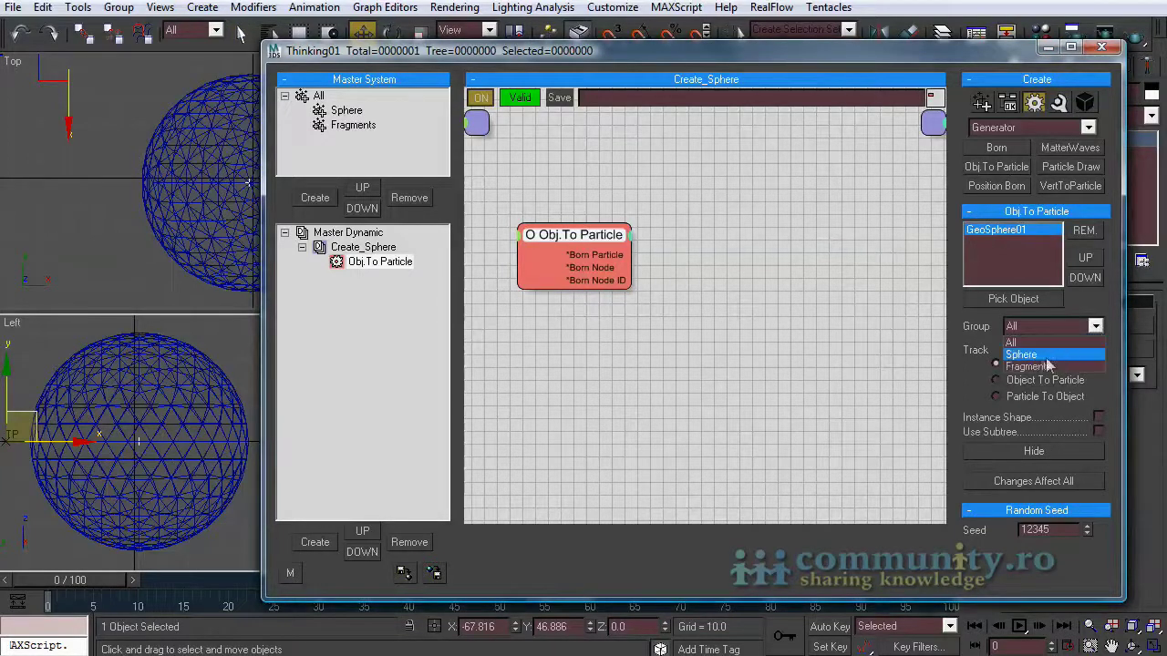
pyautogui.click(1038, 355)
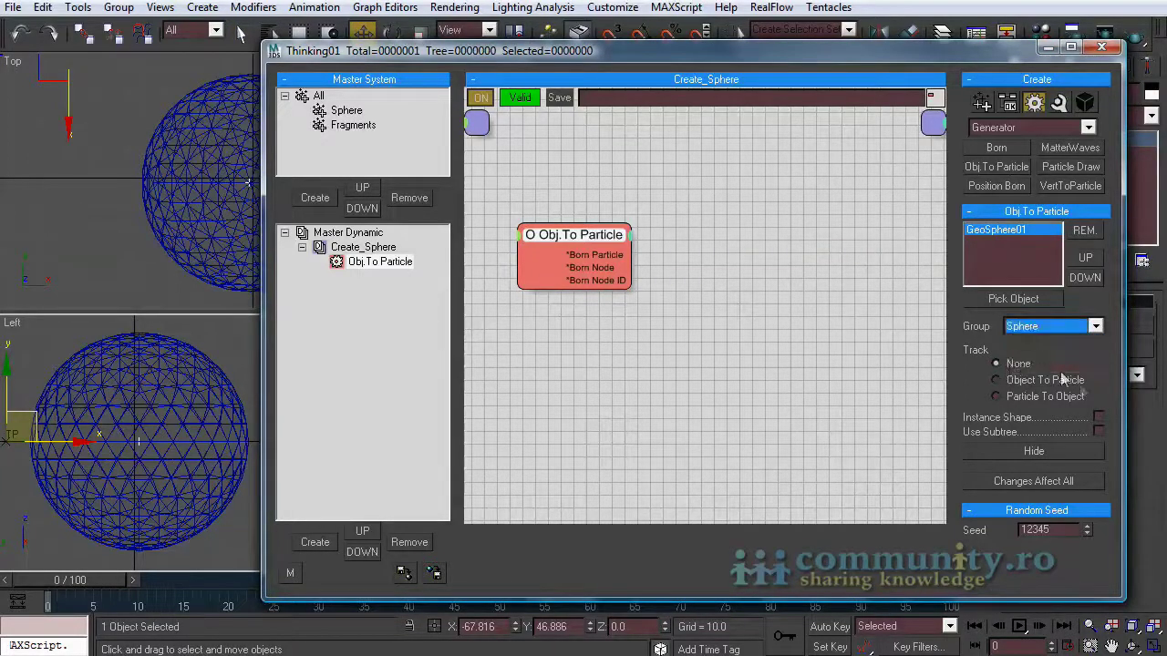
pyautogui.click(1099, 417)
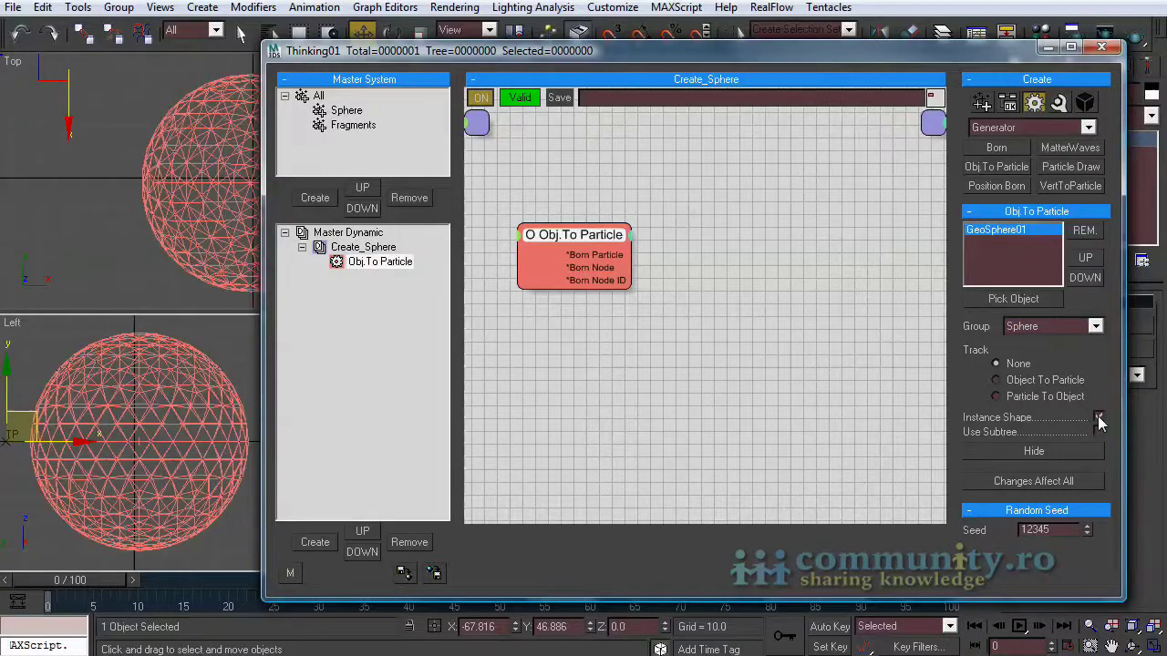
pyautogui.click(1054, 454)
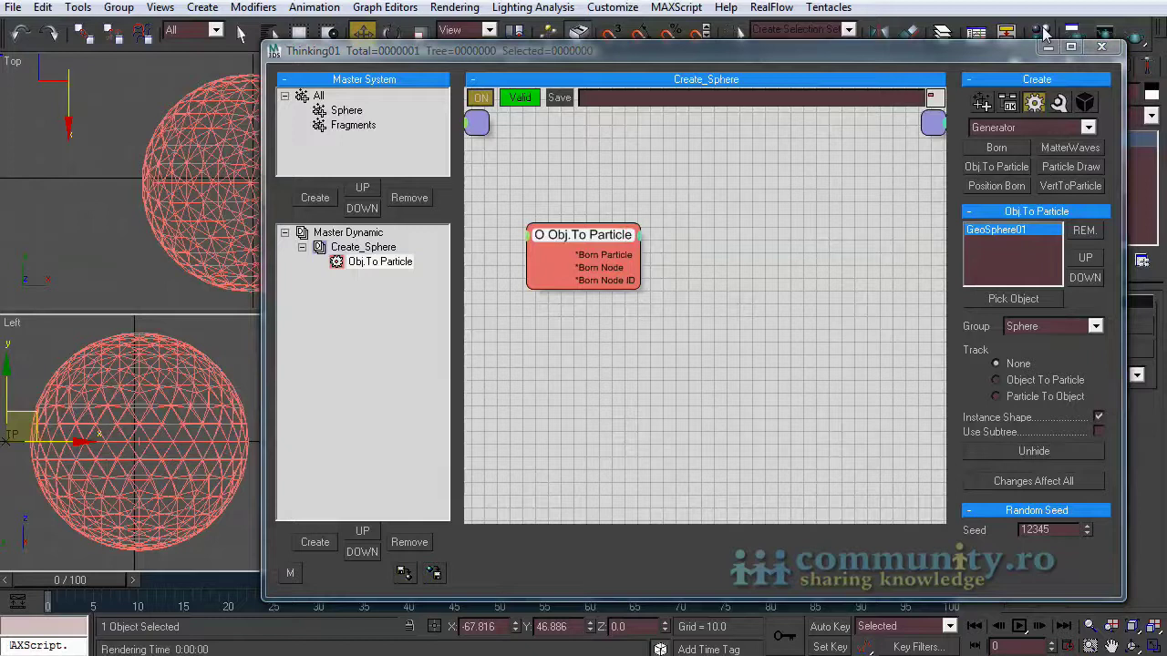
# Add a Shape Material operator to Create_Sphere and wire Obj.To Particle's Born Particle output to its Particle input
pyautogui.click(1044, 125)
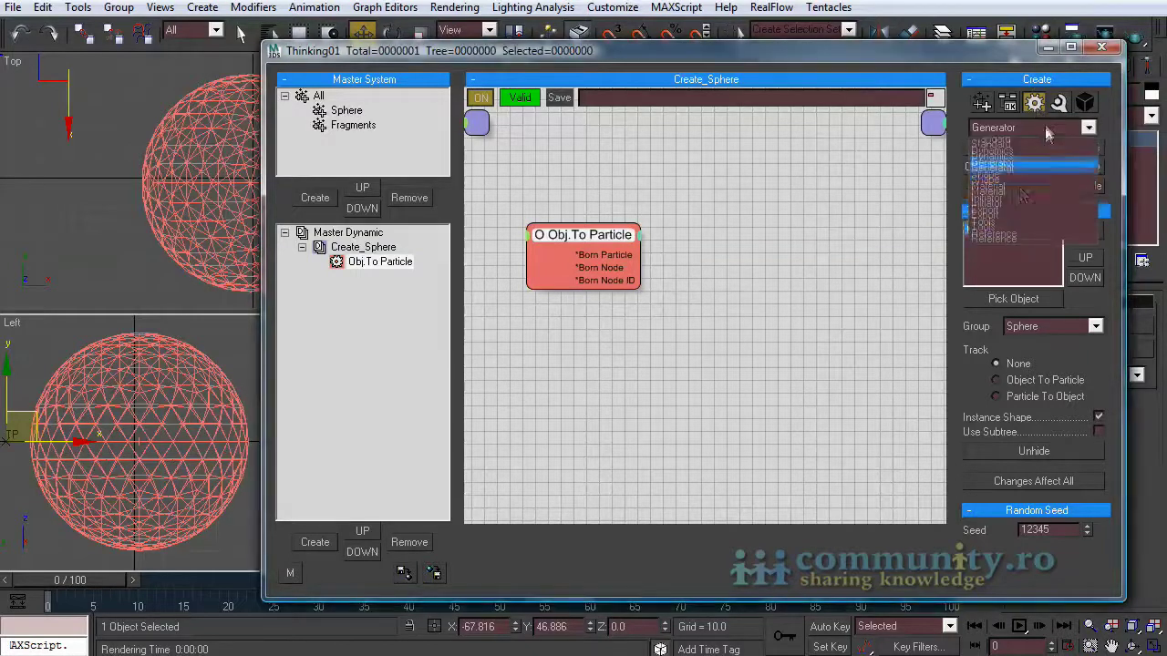
pyautogui.click(1006, 194)
pyautogui.click(1017, 168)
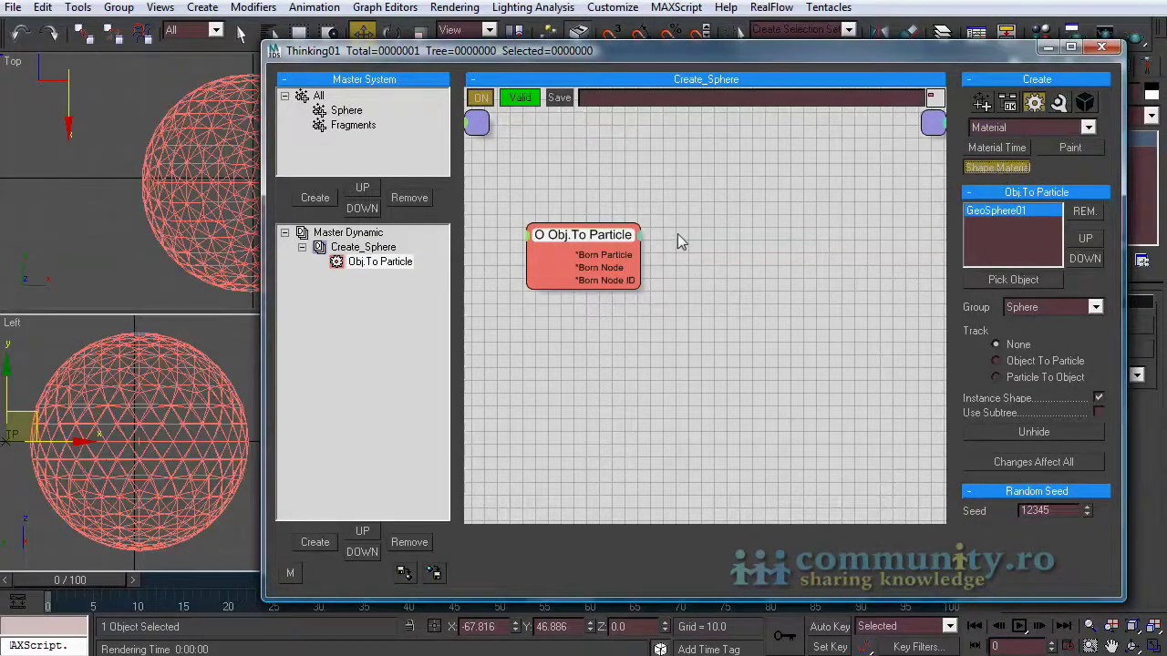
pyautogui.click(719, 237)
pyautogui.moveTo(605, 255); pyautogui.dragTo(764, 240)
# Assign the Car_Paint_RED material from the Material Editor to the Shape Material operator
pyautogui.click(1039, 31)
pyautogui.moveTo(175, 80); pyautogui.dragTo(1009, 234)
pyautogui.click(648, 378)
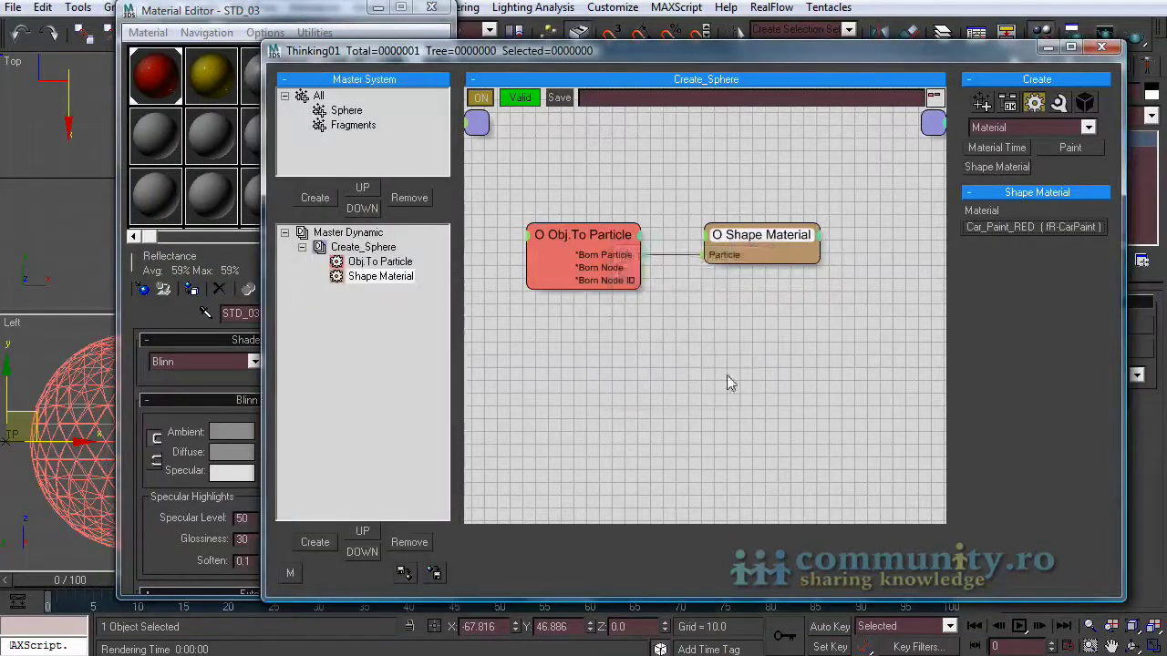
# Inspect the Car_Paint_RED material's type among the available materials, leaving it as it is
pyautogui.click(210, 13)
pyautogui.click(155, 88)
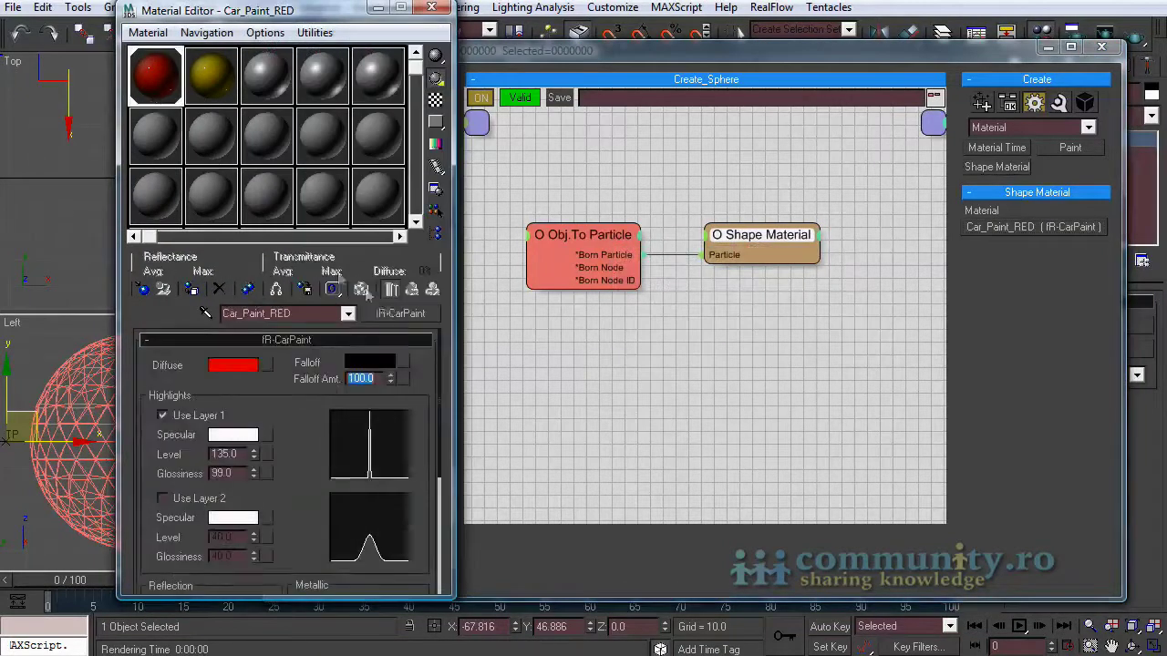
pyautogui.click(401, 314)
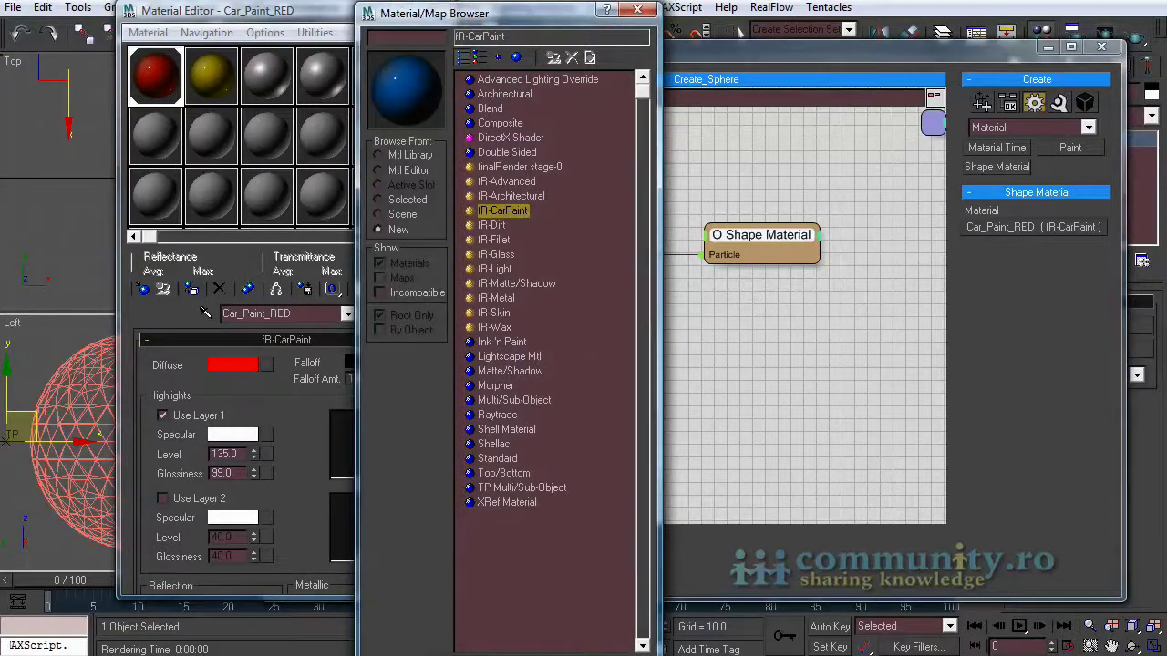
pyautogui.click(637, 9)
pyautogui.click(447, 10)
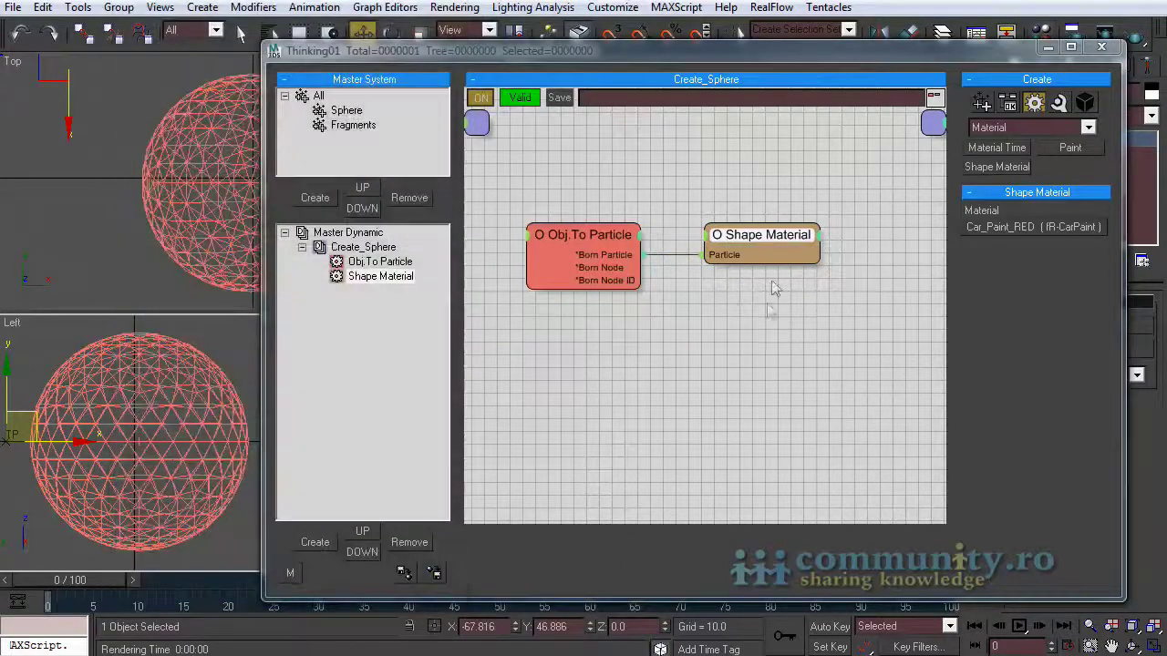
# Create another dynamic set under Master Dynamic and name it Fragment_Sphere
pyautogui.click(348, 233)
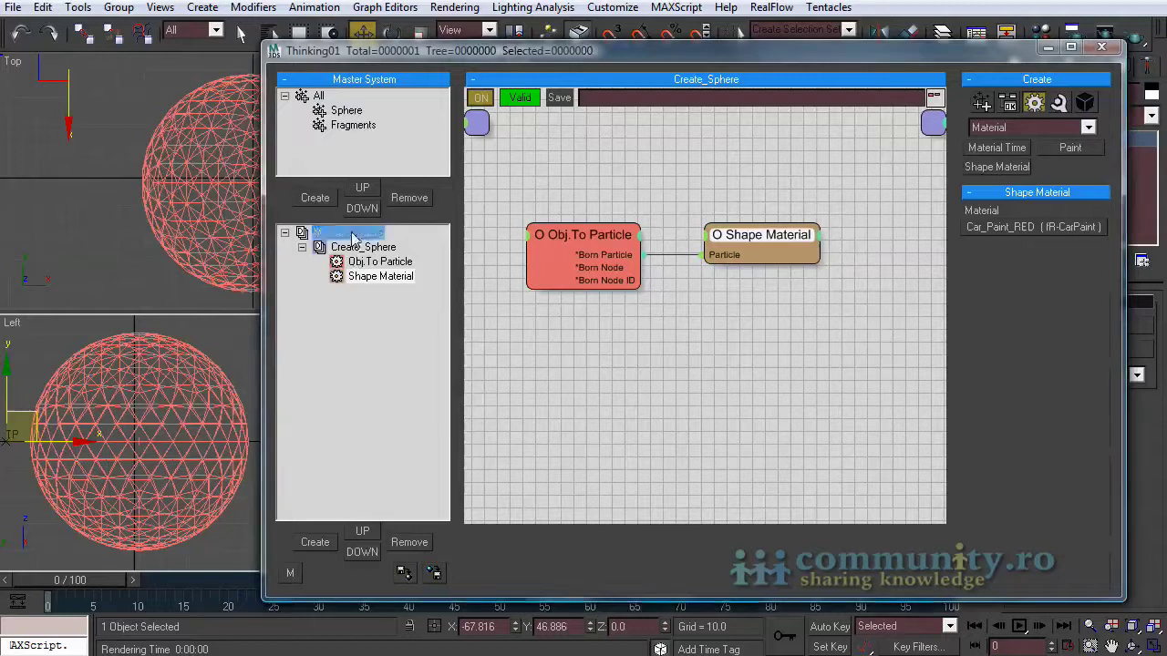
pyautogui.click(315, 542)
pyautogui.click(359, 292)
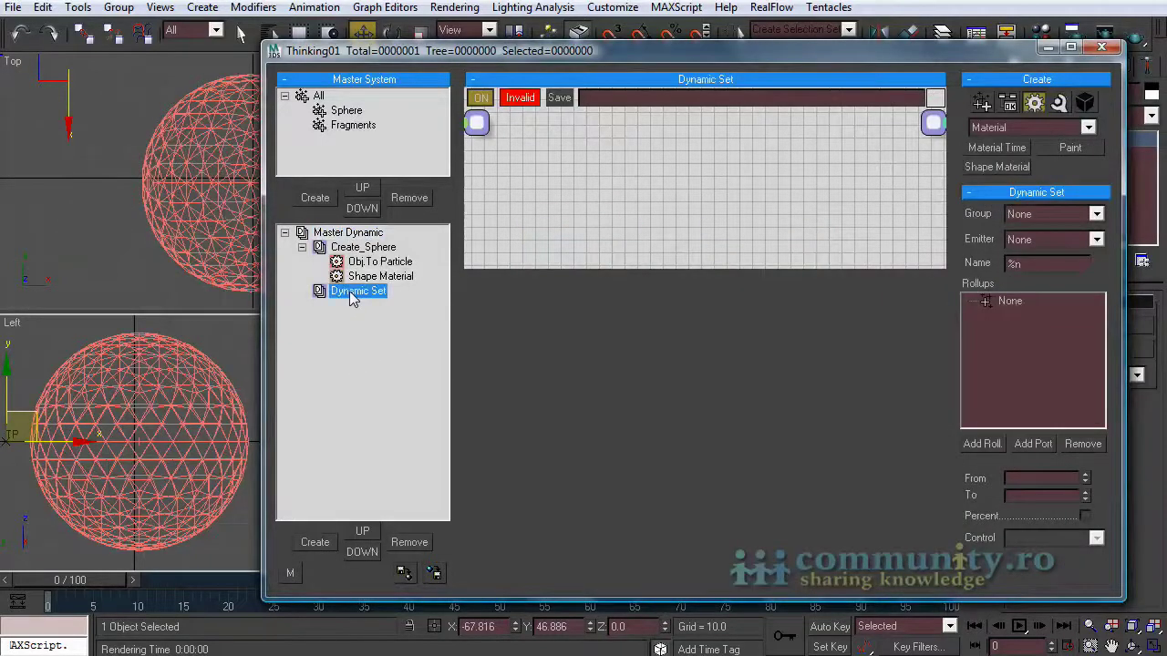
pyautogui.click(352, 292)
pyautogui.write('Fragment_Sphere')
pyautogui.press('Return')
# Enlarge the Fragment_Sphere canvas and add a PPass initiator with its group set to Sphere
pyautogui.click(1068, 128)
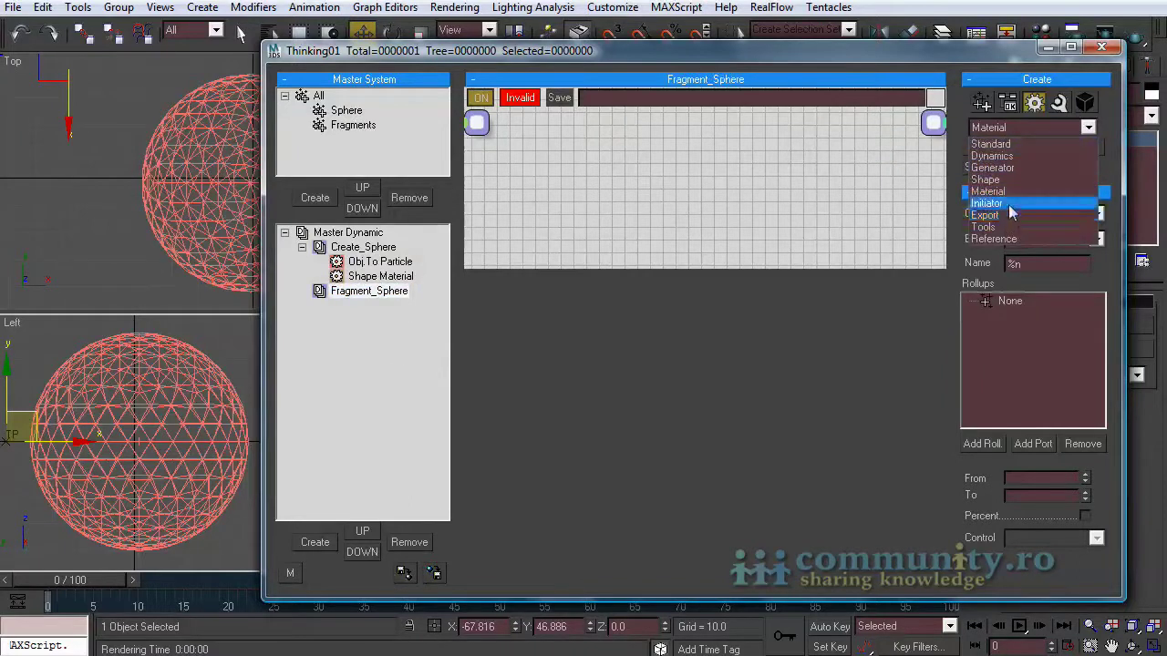
pyautogui.click(994, 203)
pyautogui.moveTo(807, 269); pyautogui.dragTo(770, 514)
pyautogui.click(1067, 149)
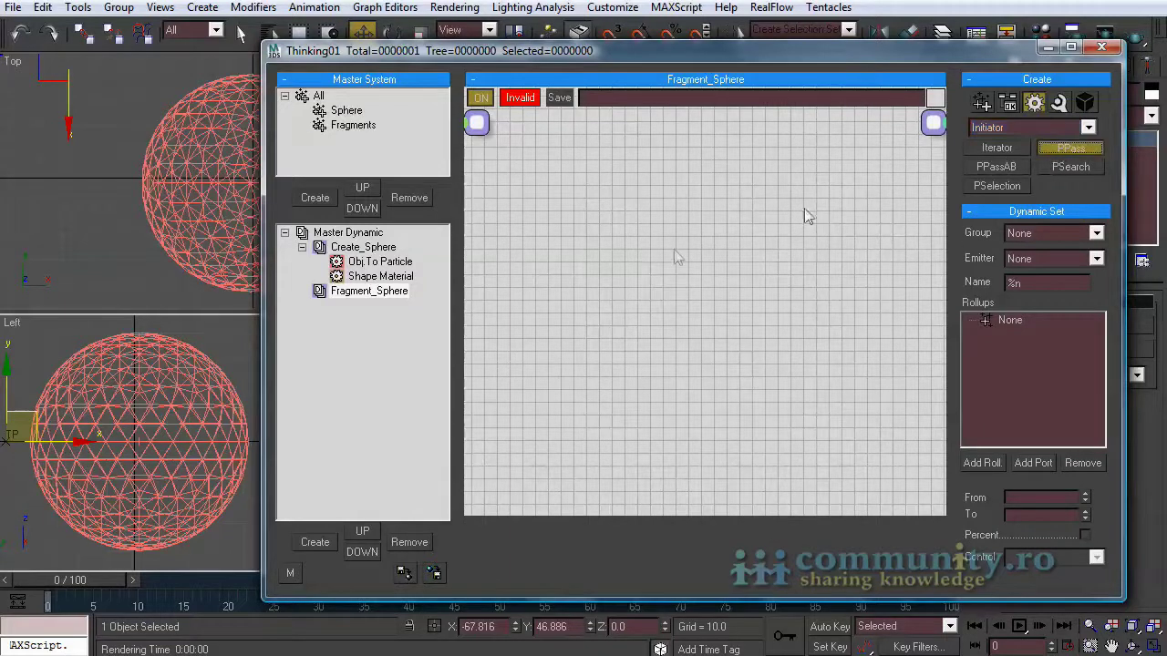
pyautogui.click(534, 275)
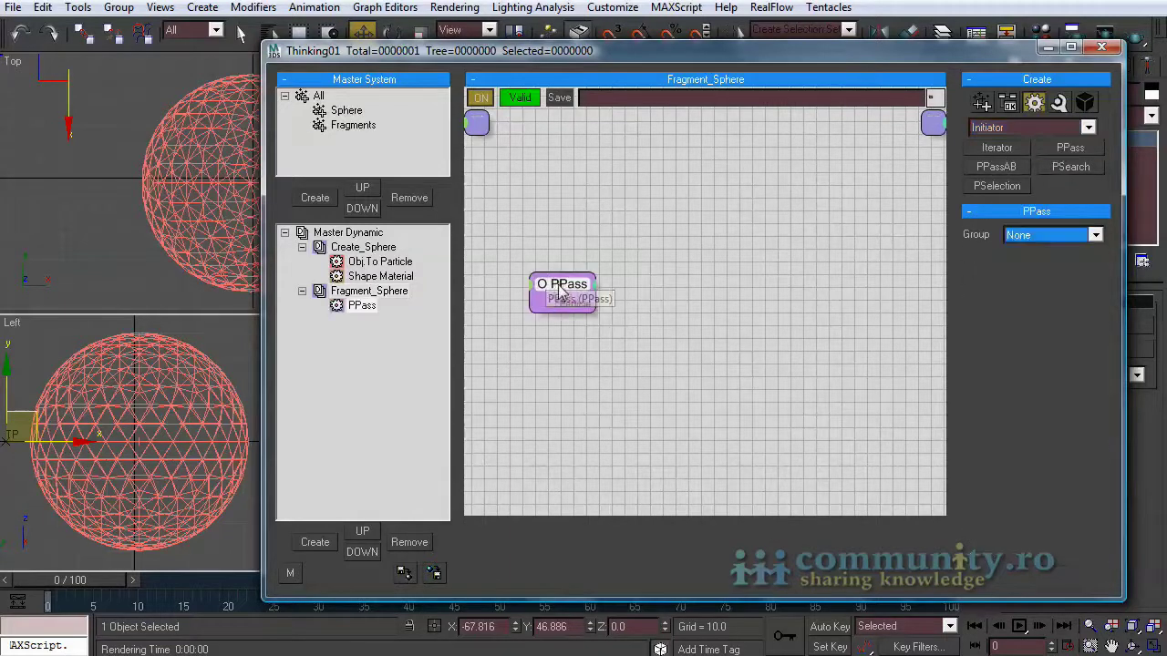
pyautogui.click(1013, 237)
pyautogui.click(1037, 278)
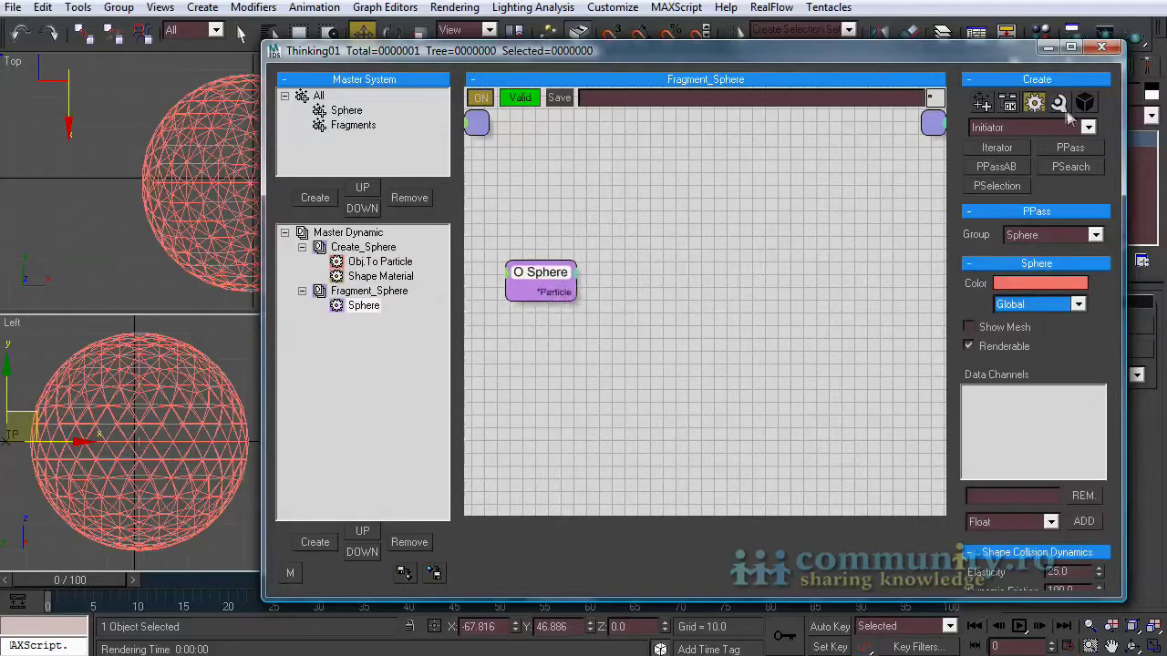
# Add a Fragment shape operator to Fragment_Sphere and wire the Sphere node's Particle output to its Particle input
pyautogui.click(1089, 128)
pyautogui.click(997, 173)
pyautogui.click(1074, 147)
pyautogui.click(762, 268)
pyautogui.moveTo(762, 267); pyautogui.dragTo(724, 270)
pyautogui.moveTo(574, 292); pyautogui.dragTo(699, 279)
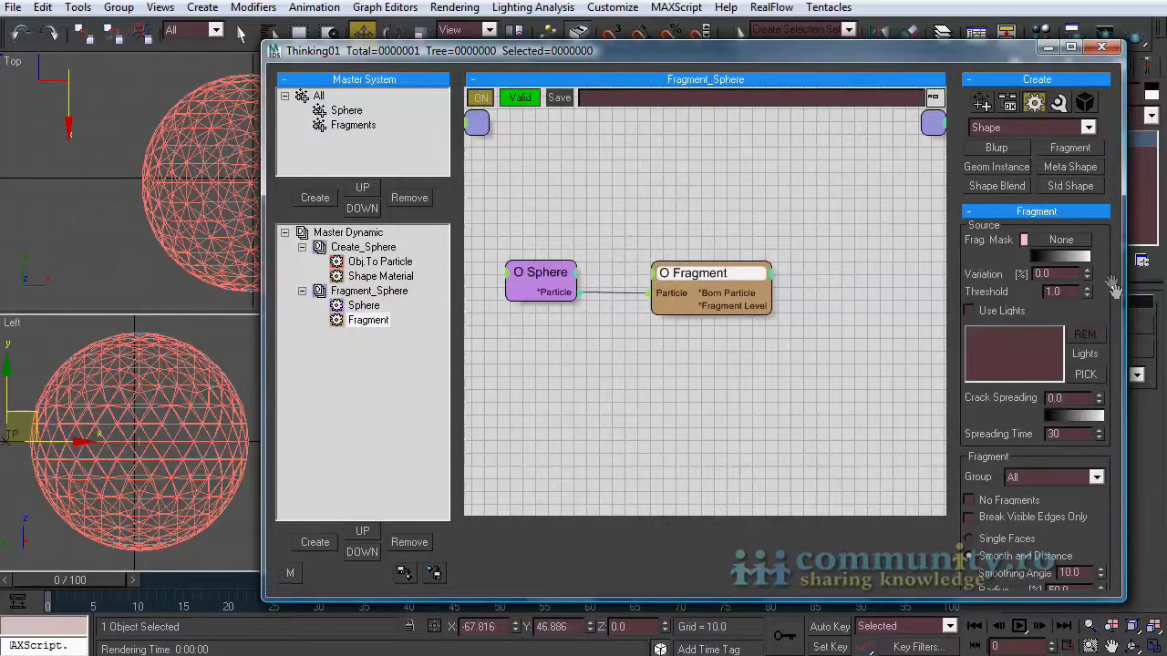
# Set the Fragment operator's target group to Fragments and scrub the timeline to check the sphere
pyautogui.scroll(-1, 1103, 317)
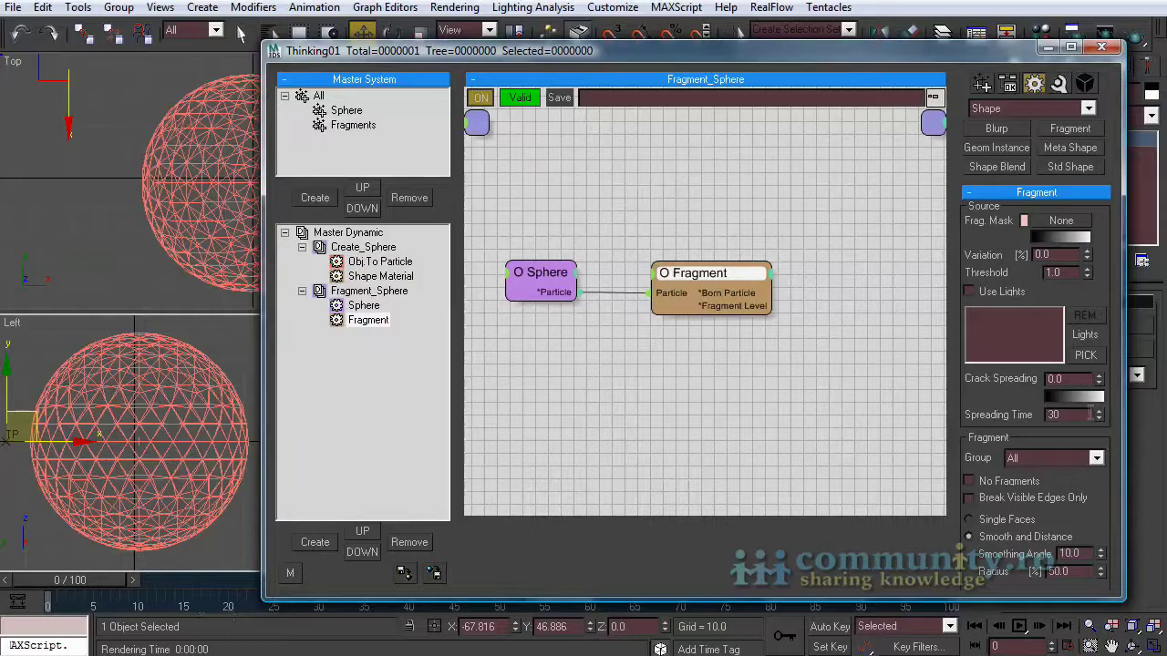
pyautogui.click(1097, 457)
pyautogui.click(1037, 497)
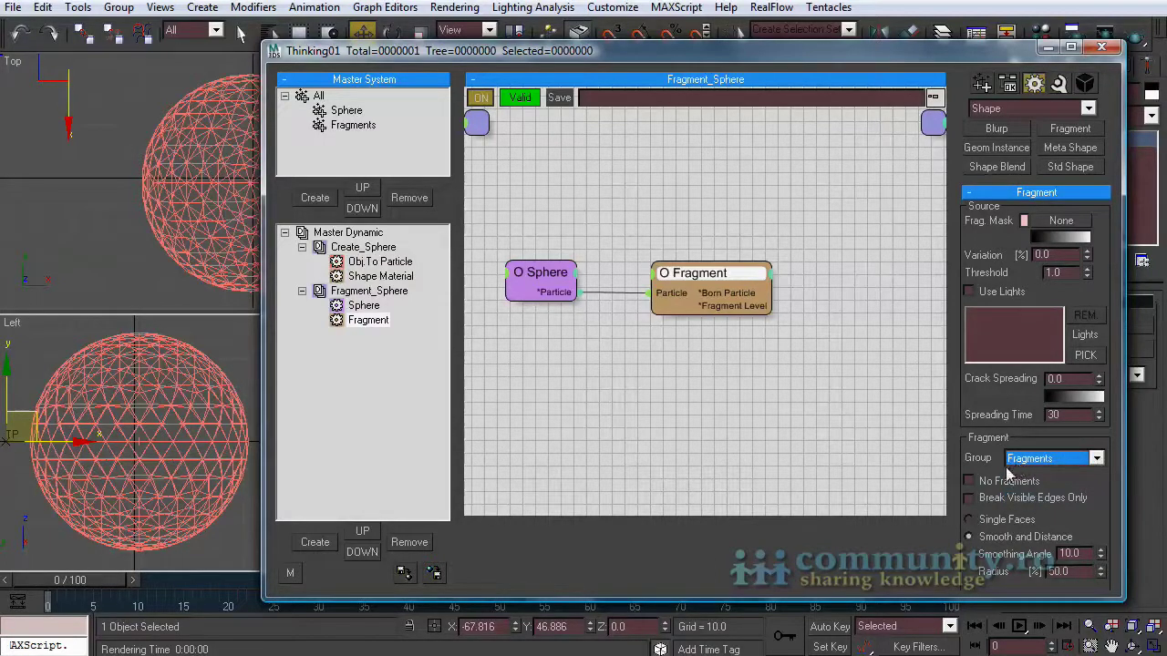
pyautogui.click(95, 582)
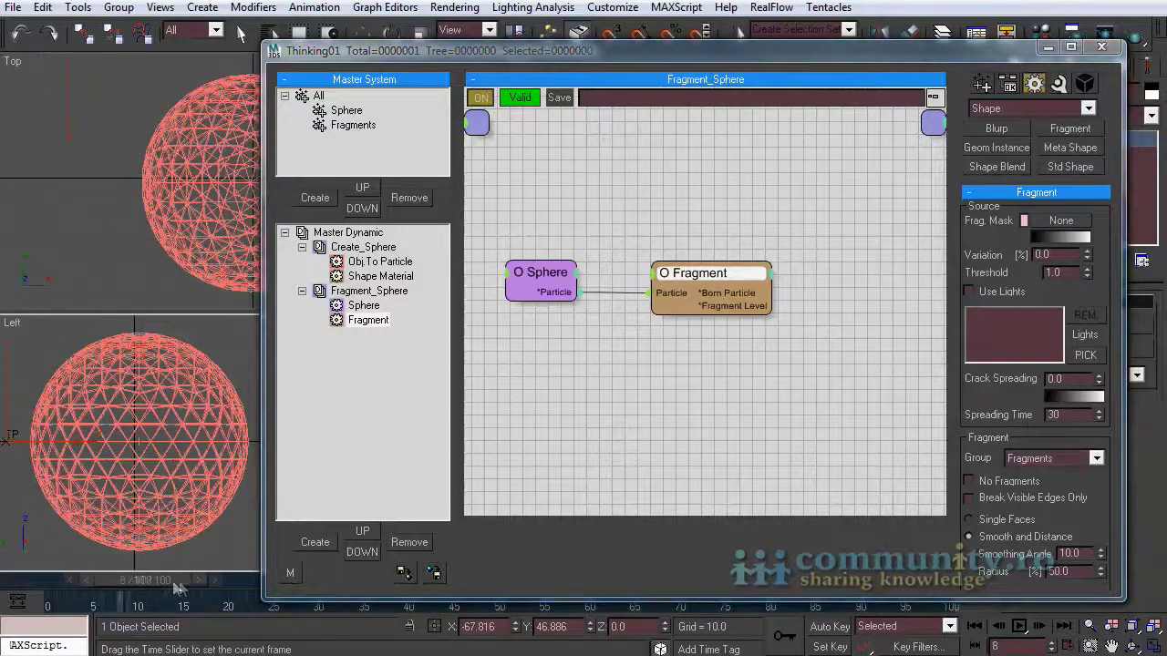
# Change the Fragments particle group's display color to light green
pyautogui.click(351, 126)
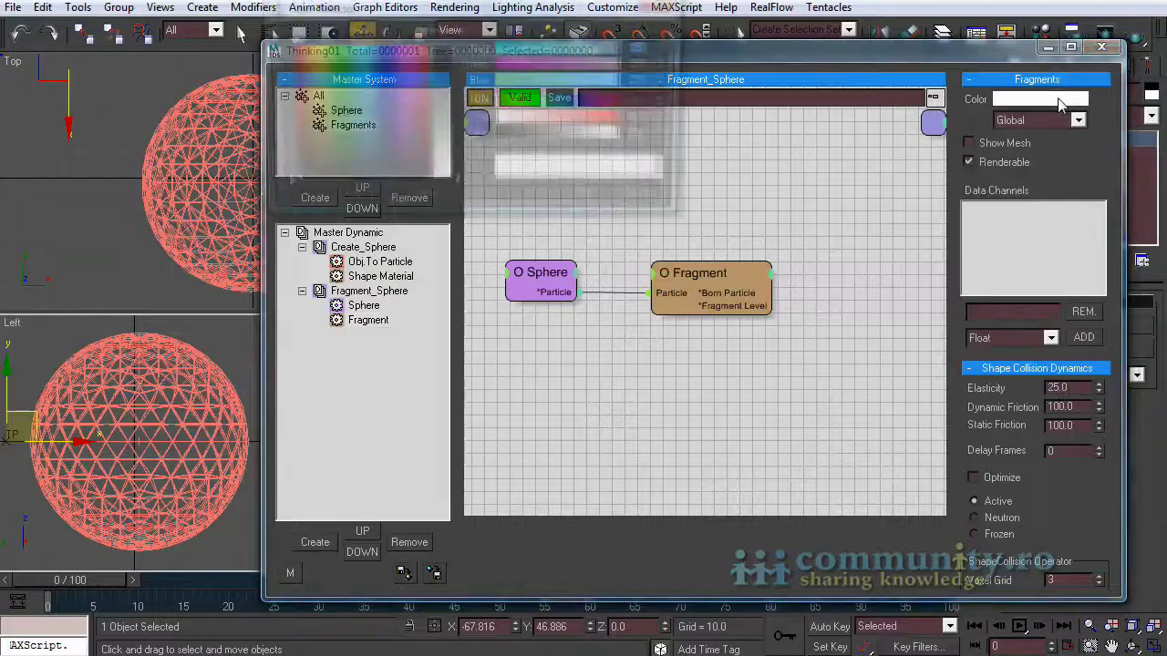
pyautogui.click(327, 69)
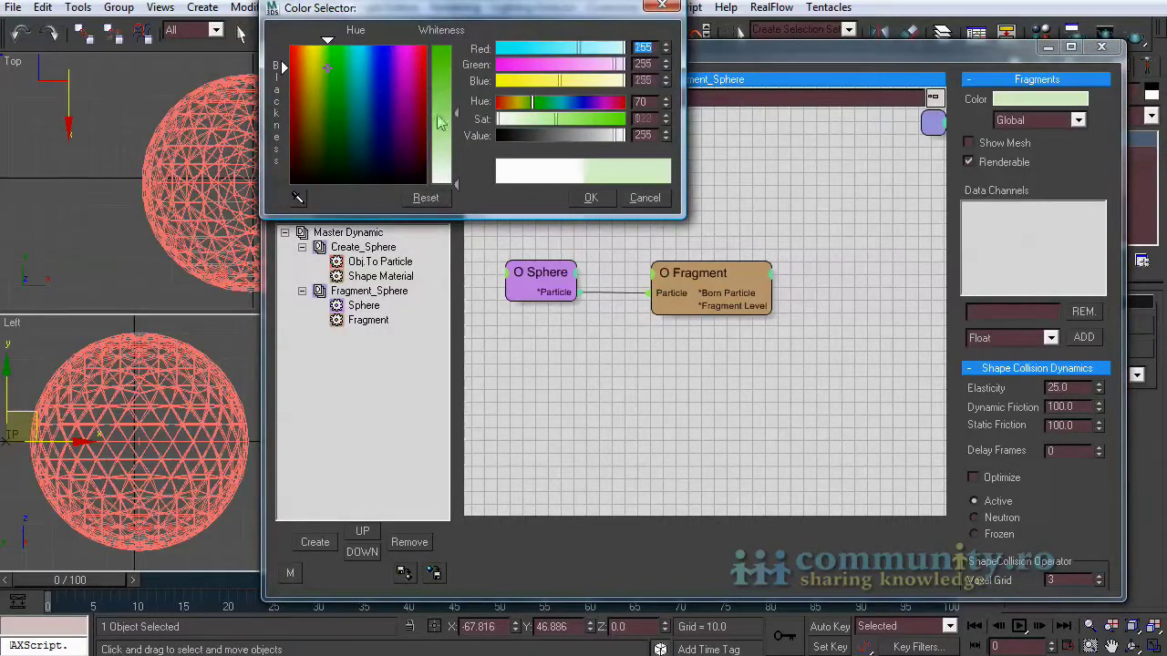
pyautogui.click(591, 198)
# Animate the Fragment operator's Threshold to 0 at frame 30 using Auto Key, and scrub through the result
pyautogui.click(719, 273)
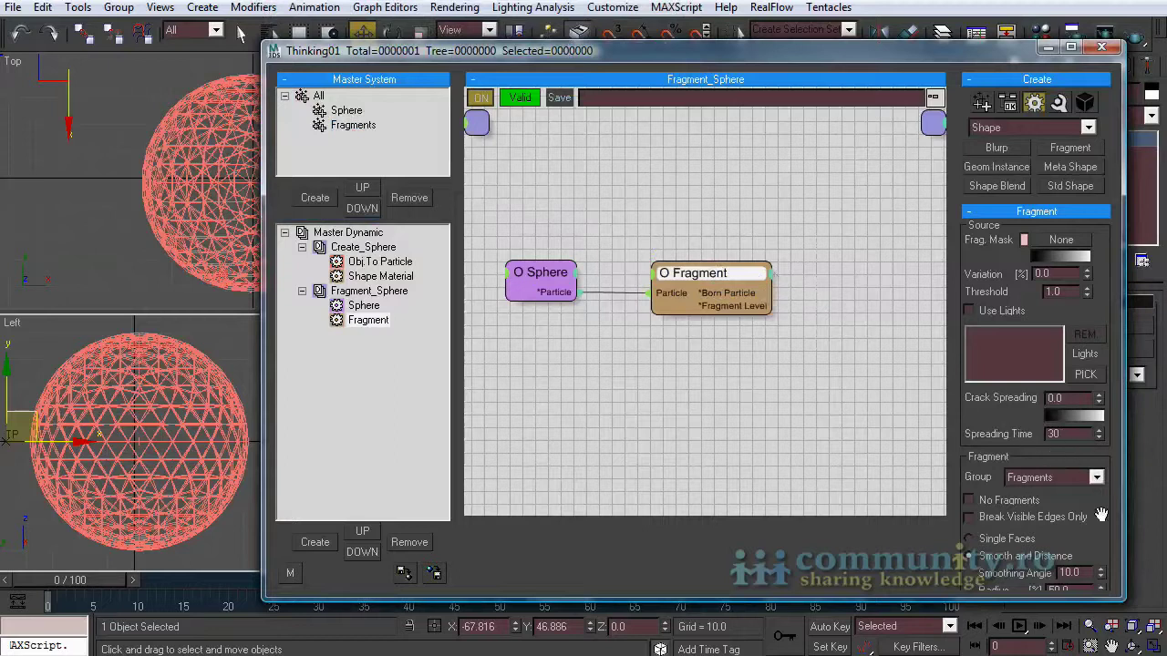
pyautogui.click(1073, 292)
pyautogui.click(829, 626)
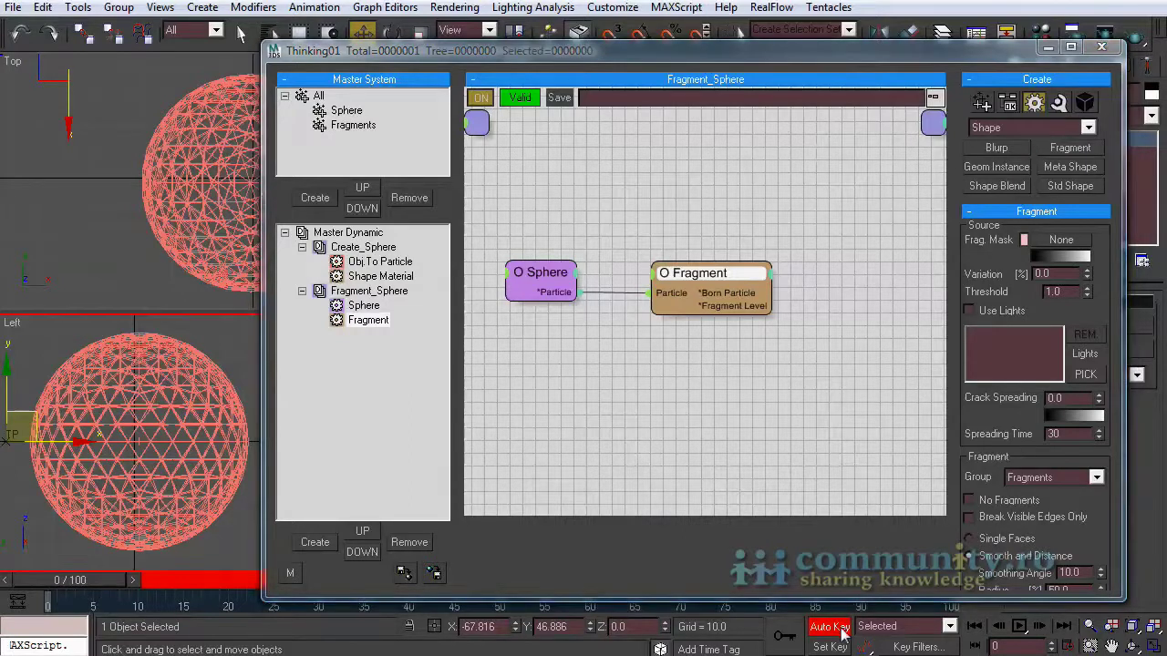
pyautogui.moveTo(88, 587); pyautogui.dragTo(343, 569)
pyautogui.moveTo(712, 52); pyautogui.dragTo(705, 0)
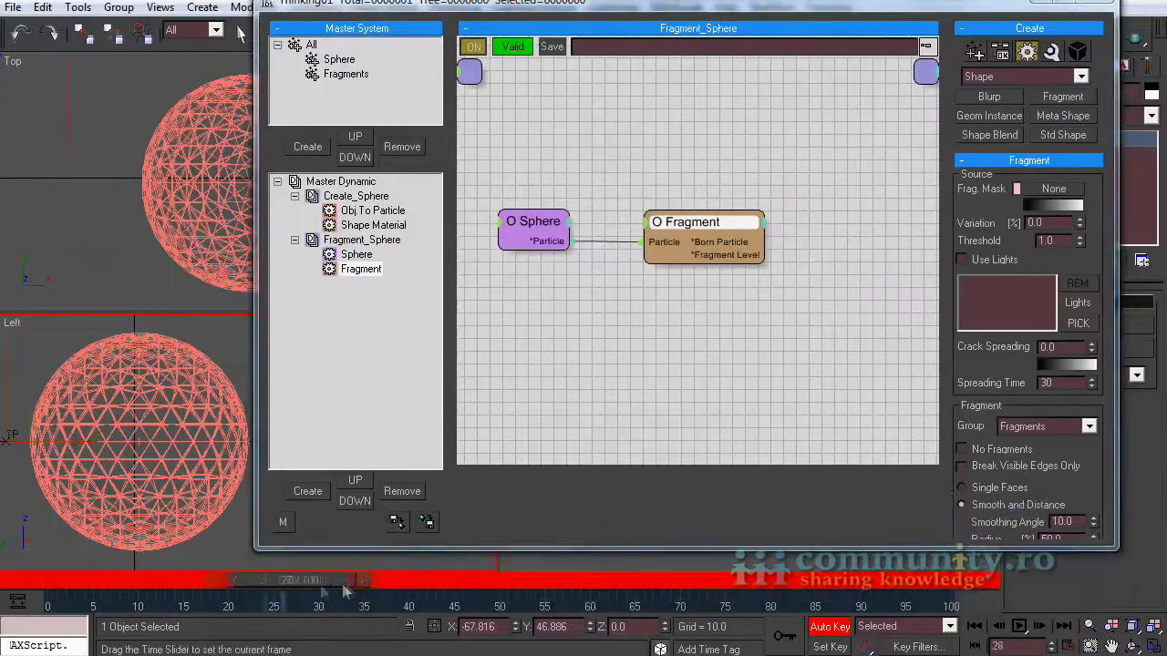
pyautogui.rightClick(1081, 239)
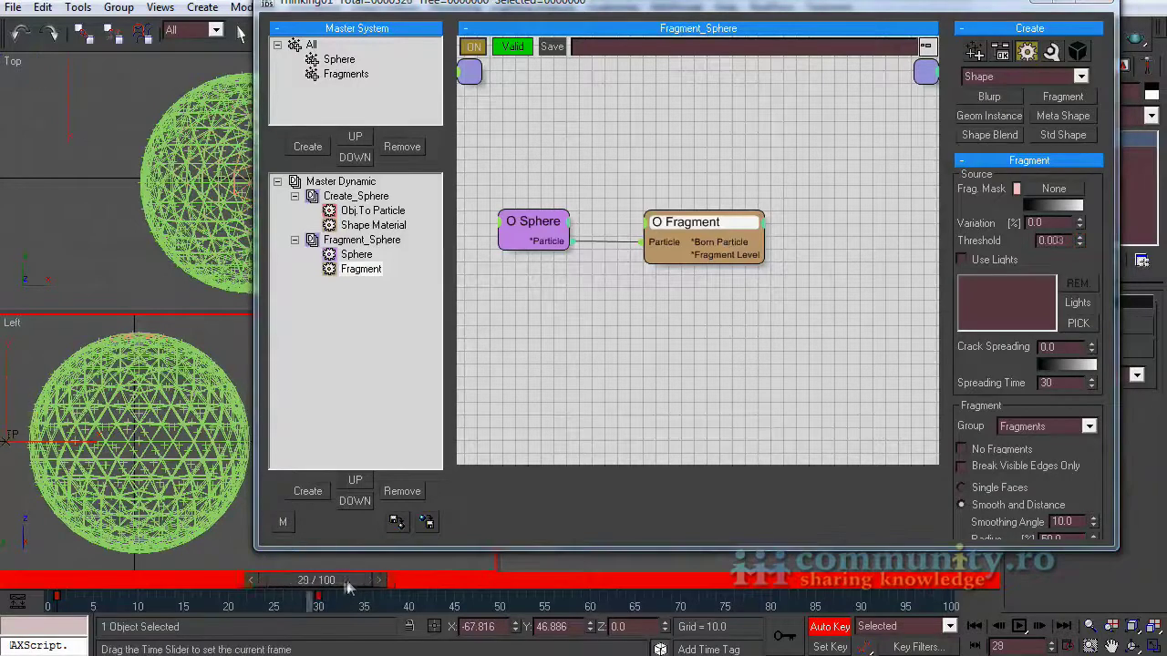
pyautogui.moveTo(348, 591); pyautogui.dragTo(64, 583)
pyautogui.press('w')
pyautogui.click(843, 628)
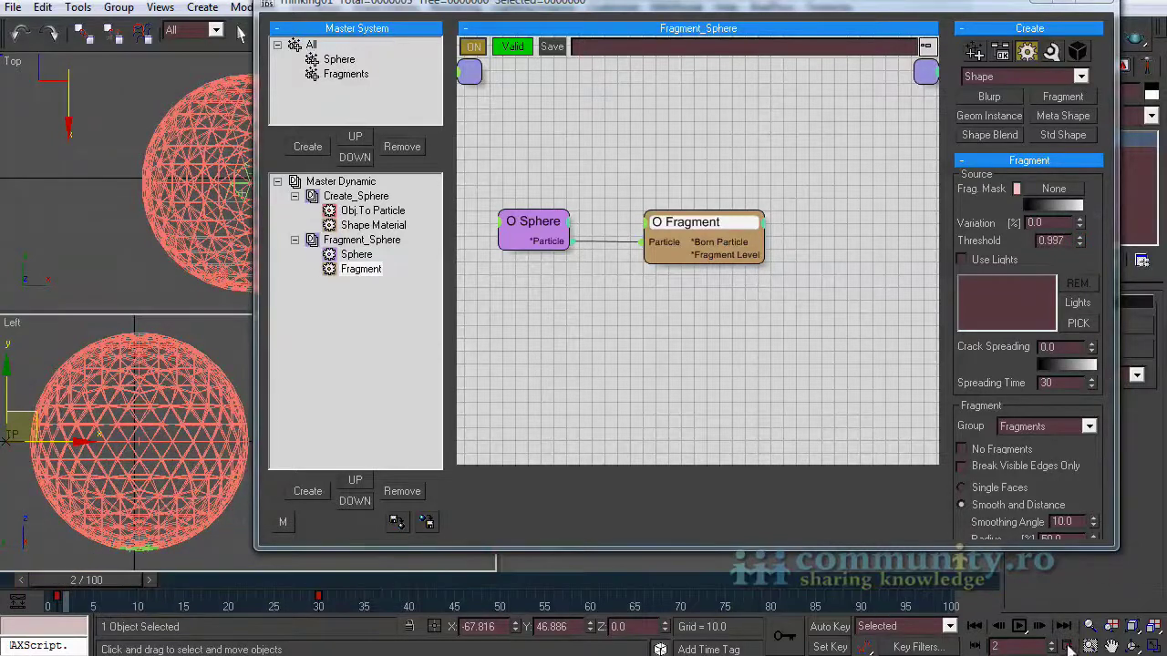
# Set the frame rate to PAL and the animation's end time to 199
pyautogui.click(1068, 647)
pyautogui.click(472, 184)
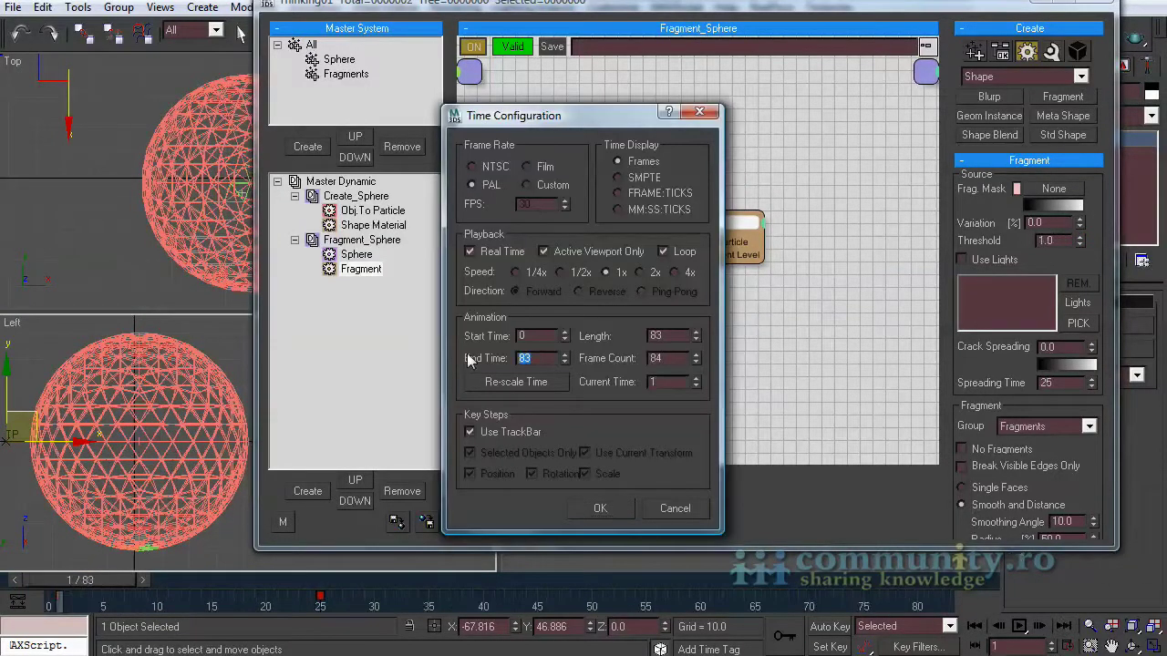
pyautogui.click(516, 380)
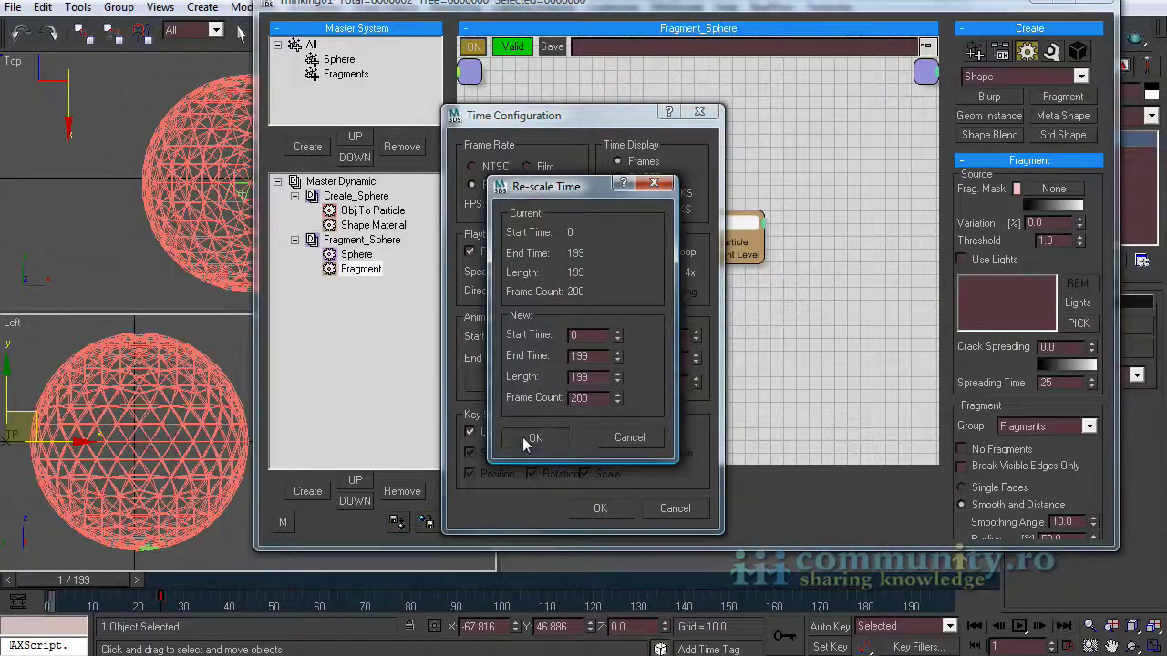
pyautogui.click(601, 508)
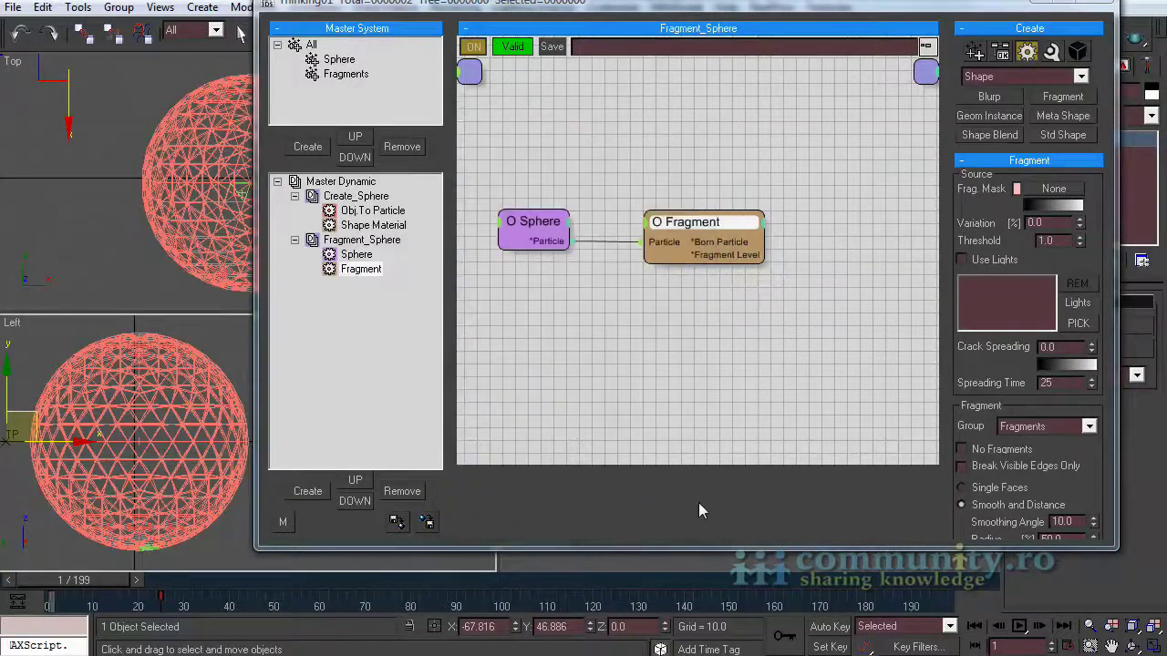
# Set the fragments' Life Span to 200 and scrub the timeline to check how long they last
pyautogui.moveTo(85, 578); pyautogui.dragTo(469, 606)
pyautogui.scroll(-5, 1045, 416)
pyautogui.doubleClick(1038, 402)
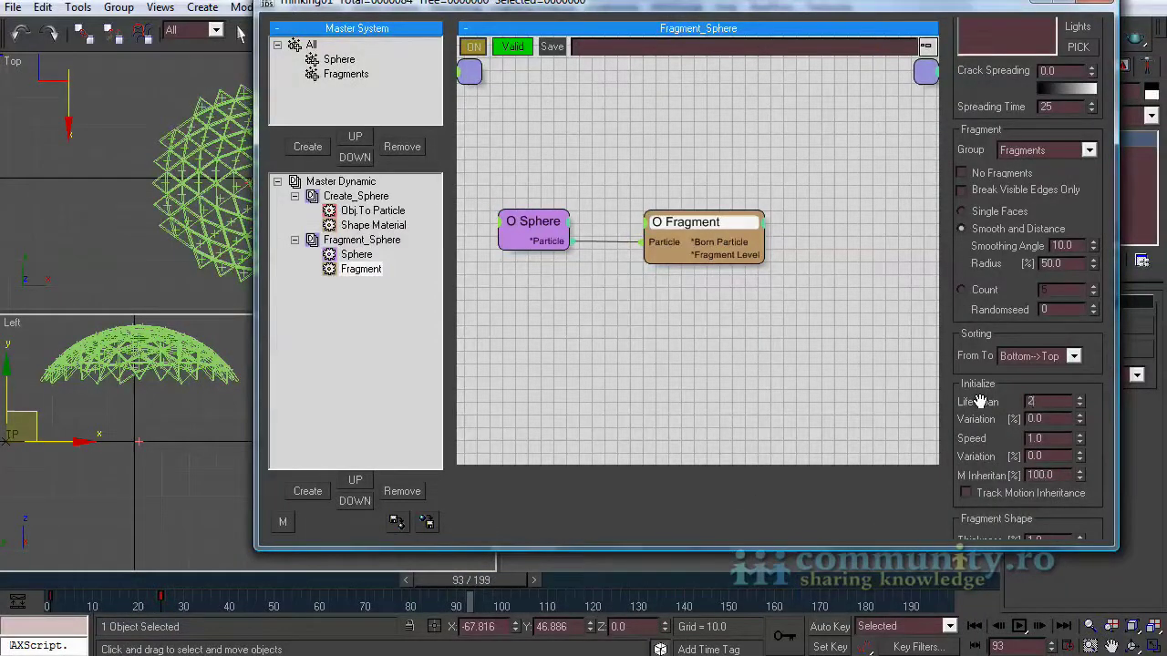
pyautogui.write('200')
pyautogui.press('Return')
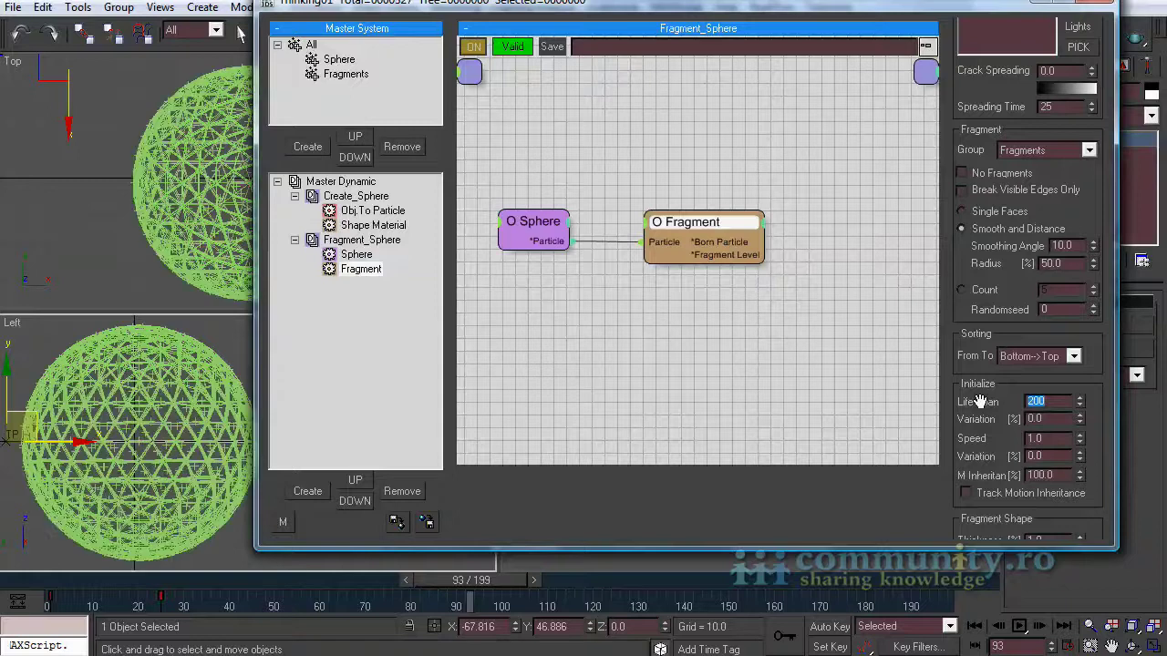
pyautogui.moveTo(520, 589); pyautogui.dragTo(167, 583)
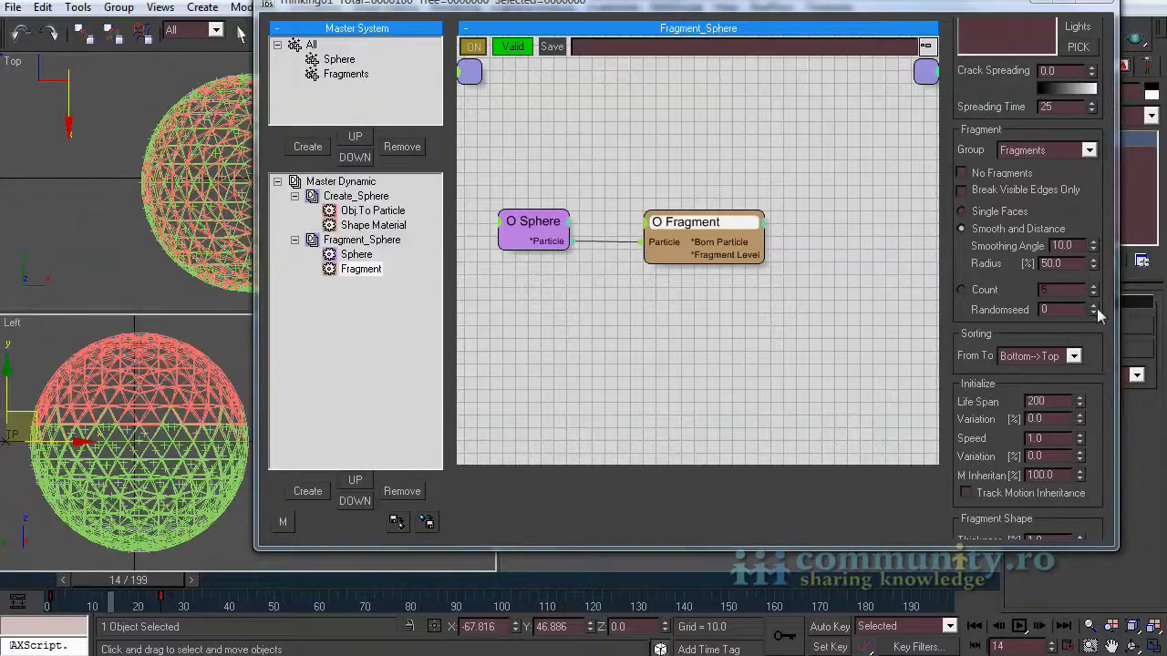
# Set the Fragment operator's Smoothing Angle to 16 and its Radius to 30%
pyautogui.scroll(3, 1100, 330)
pyautogui.moveTo(1094, 354); pyautogui.dragTo(1096, 397)
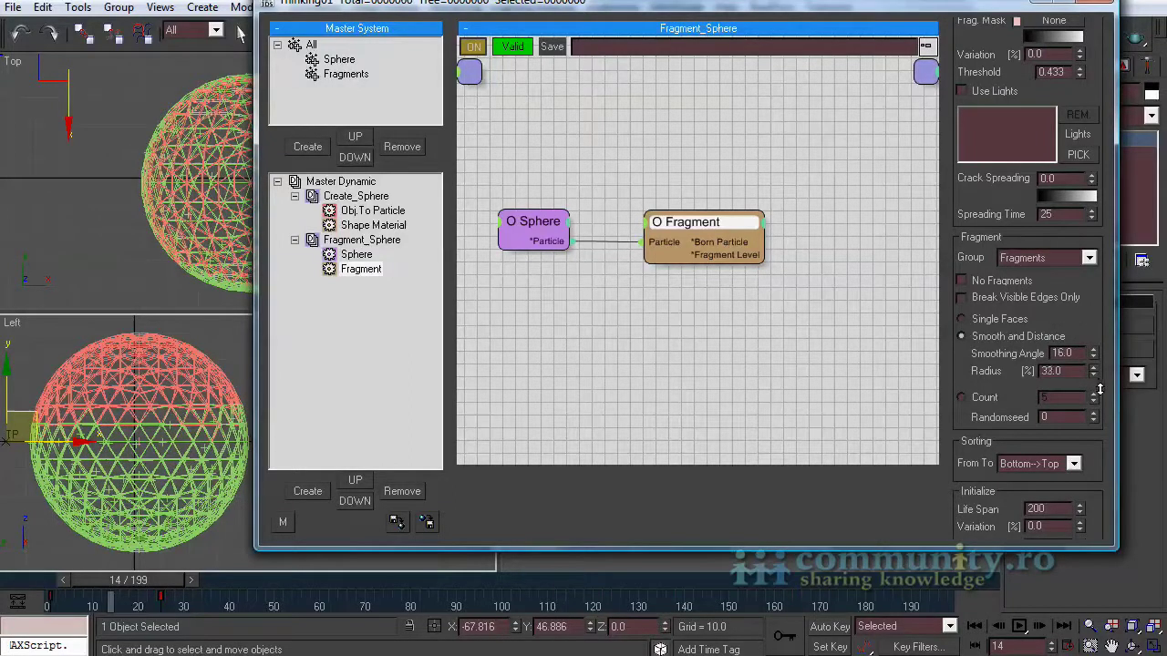
pyautogui.moveTo(162, 584)
pyautogui.mouseDown()
pyautogui.moveTo(180, 581)
pyautogui.moveTo(170, 581)
pyautogui.mouseUp()
# Display the Left viewport with Smooth + Highlights and Edged Faces
pyautogui.rightClick(16, 325)
pyautogui.click(92, 362)
pyautogui.rightClick(20, 328)
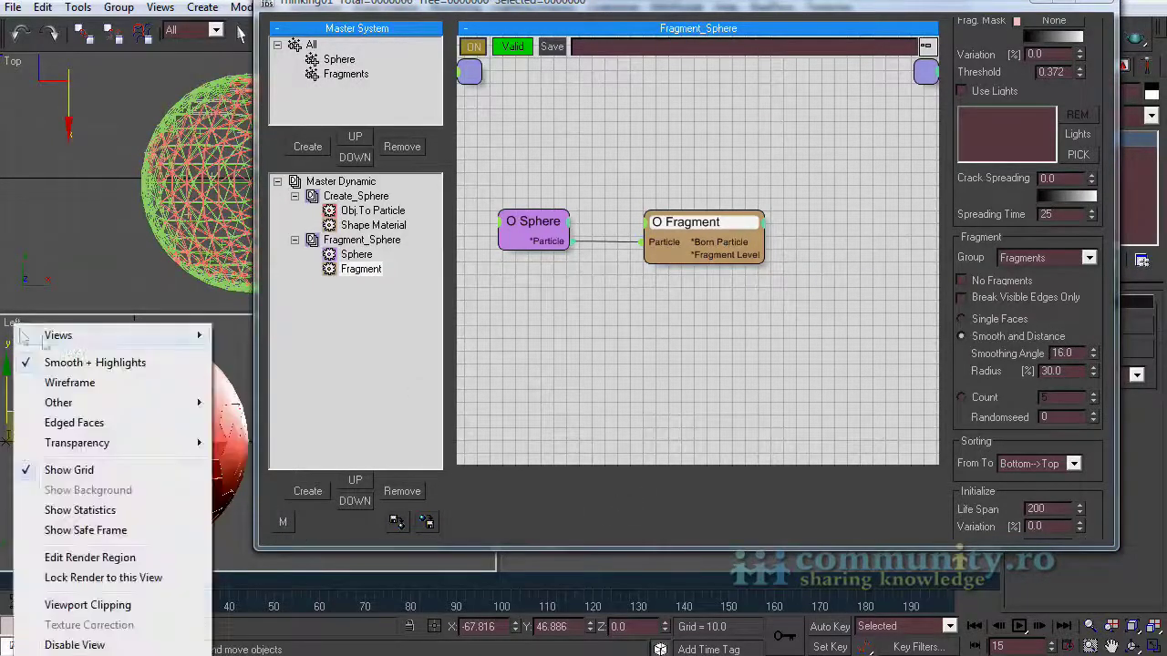
pyautogui.click(91, 422)
# Change the fragment sorting order to Top-->Bottom and scrub the timeline to check the break-up direction
pyautogui.moveTo(137, 581)
pyautogui.mouseDown()
pyautogui.moveTo(91, 581)
pyautogui.moveTo(59, 599)
pyautogui.moveTo(138, 595)
pyautogui.moveTo(55, 599)
pyautogui.moveTo(183, 599)
pyautogui.moveTo(92, 599)
pyautogui.mouseUp()
pyautogui.click(1073, 464)
pyautogui.click(1018, 492)
pyautogui.moveTo(127, 588)
pyautogui.mouseDown()
pyautogui.moveTo(90, 587)
pyautogui.moveTo(848, 584)
pyautogui.moveTo(796, 549)
pyautogui.moveTo(373, 552)
pyautogui.moveTo(45, 602)
pyautogui.moveTo(75, 580)
pyautogui.moveTo(123, 580)
pyautogui.mouseUp()
# Set the fragments' Speed to 4 with a Variation of 50%, and check their spread along the timeline
pyautogui.moveTo(1096, 490); pyautogui.dragTo(1097, 355)
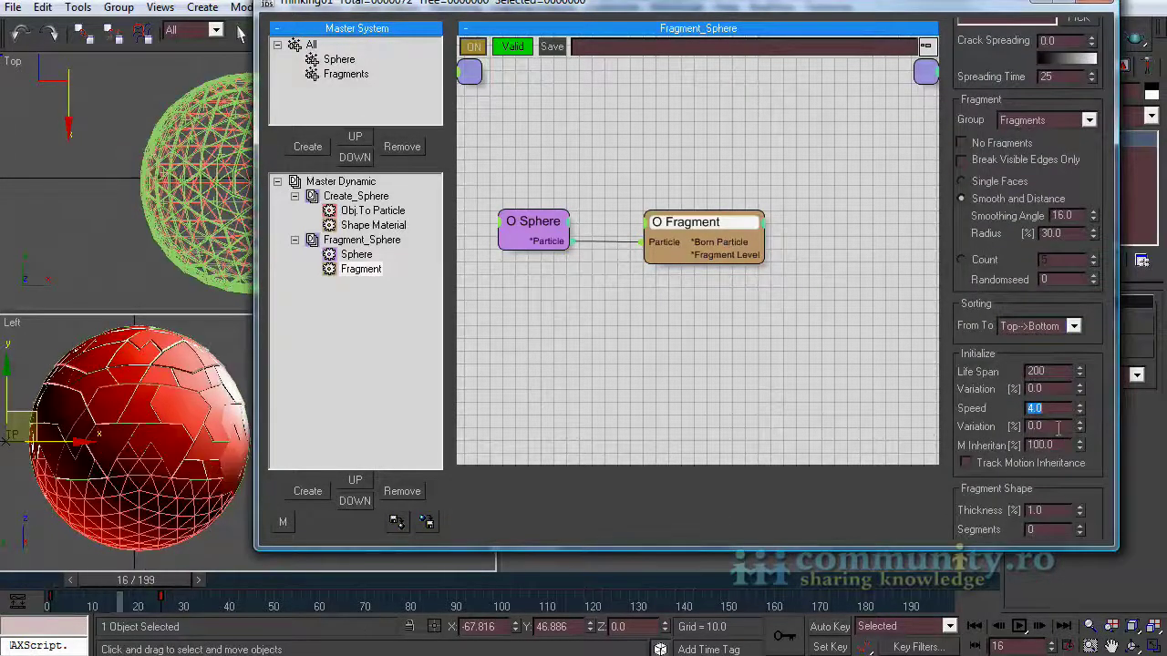
pyautogui.press('Tab')
pyautogui.write('50')
pyautogui.press('Return')
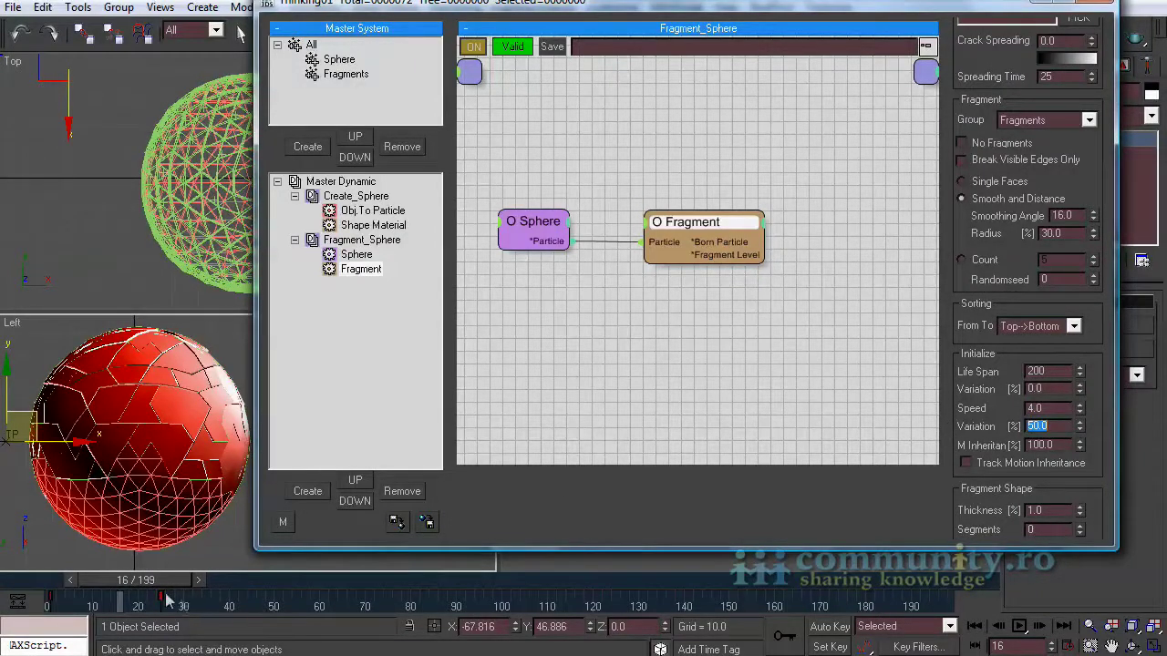
pyautogui.moveTo(115, 581); pyautogui.dragTo(160, 580)
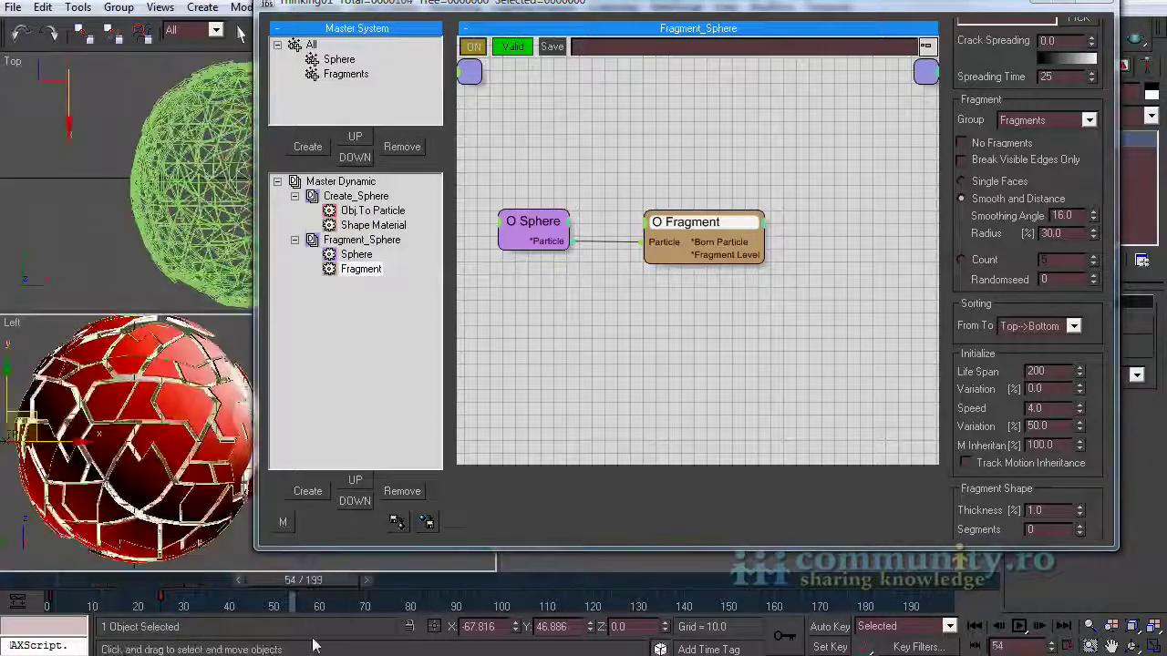
pyautogui.scroll(-6, 1102, 504)
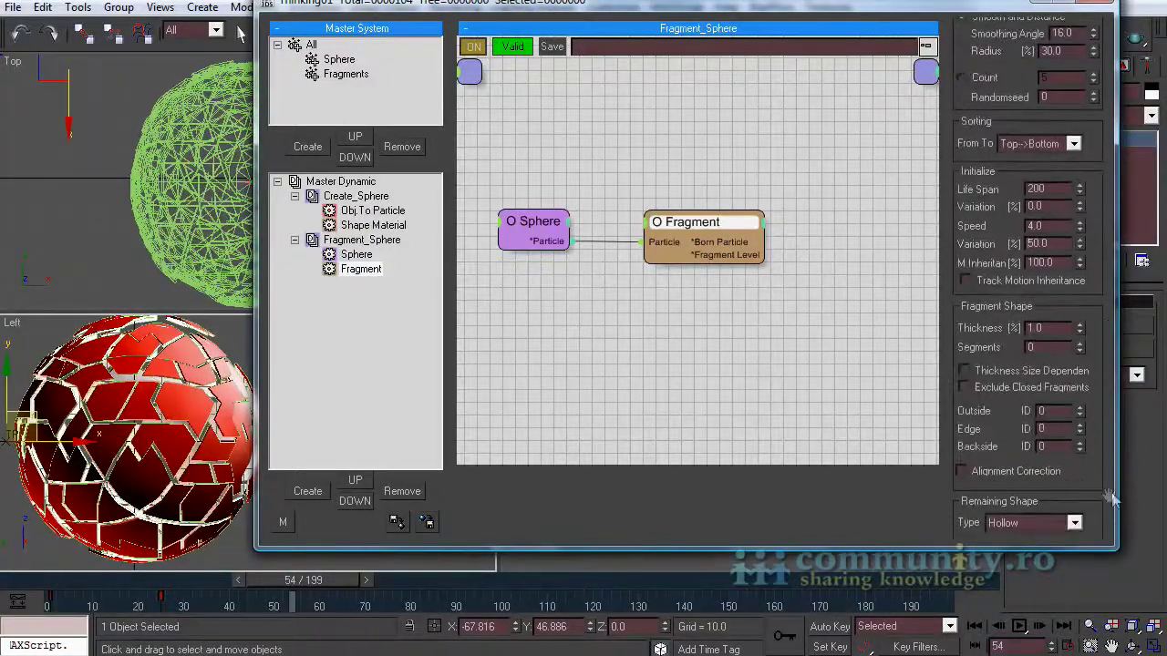
# Review the Remaining Shape types of the Fragment operator and keep Hollow
pyautogui.scroll(-1, 1109, 371)
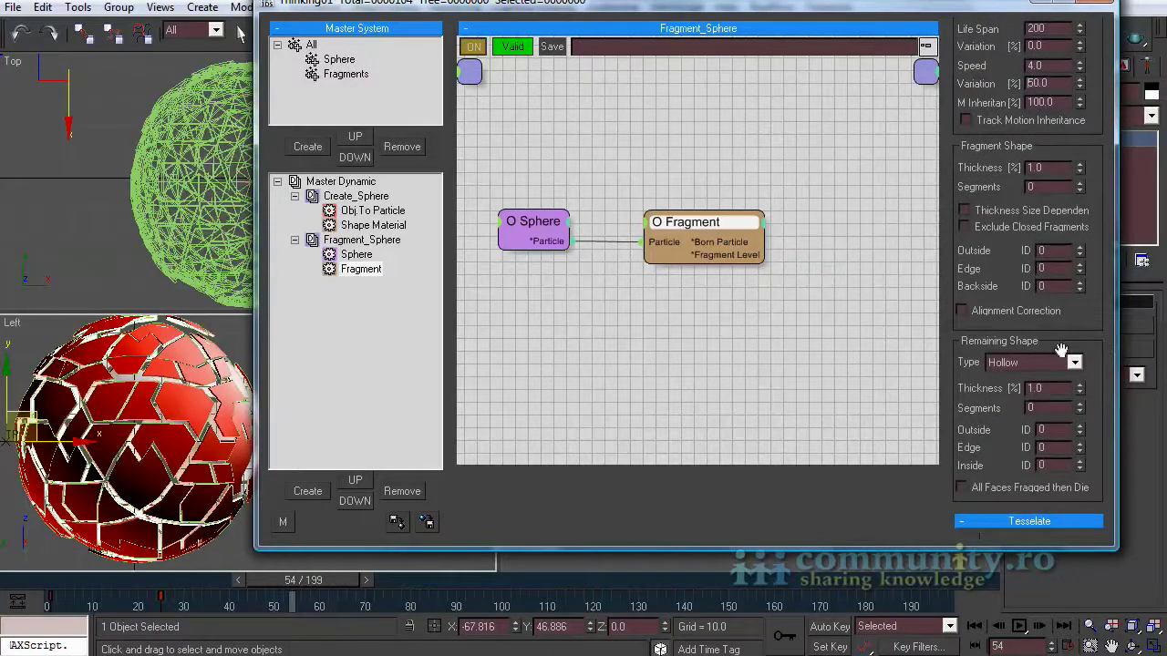
pyautogui.click(1074, 362)
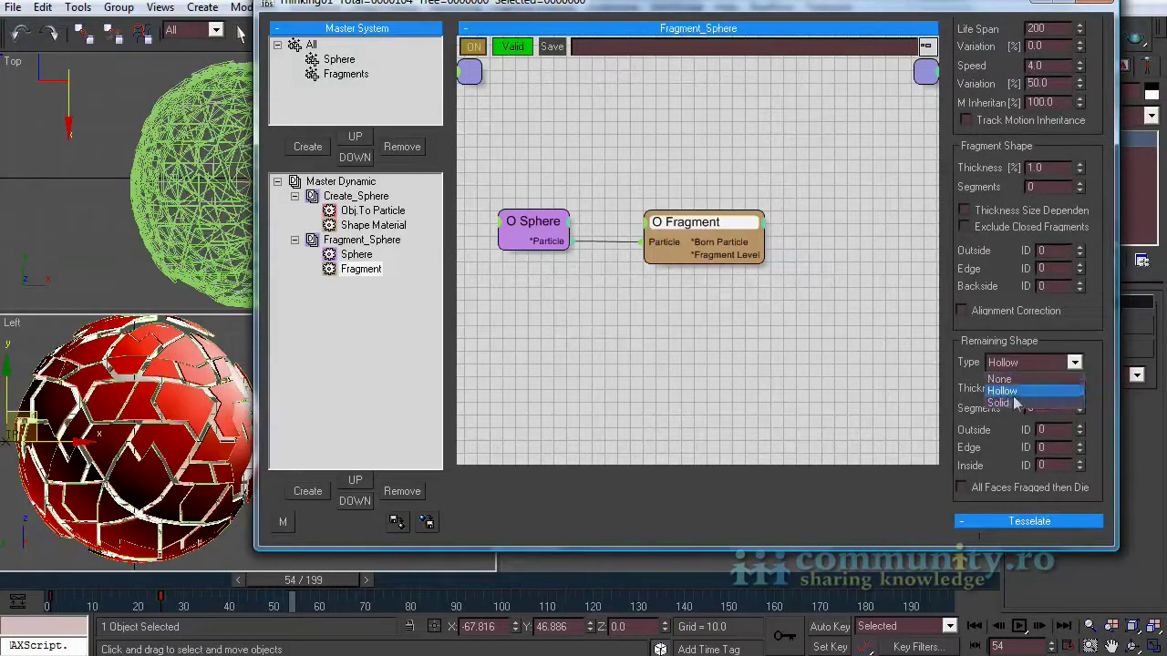
pyautogui.click(1019, 394)
# Enable Tesselate on the Fragment operator, compare Edge with Face-Center, and settle on Face-Center with a Tension of 20
pyautogui.moveTo(1100, 469); pyautogui.dragTo(1104, 279)
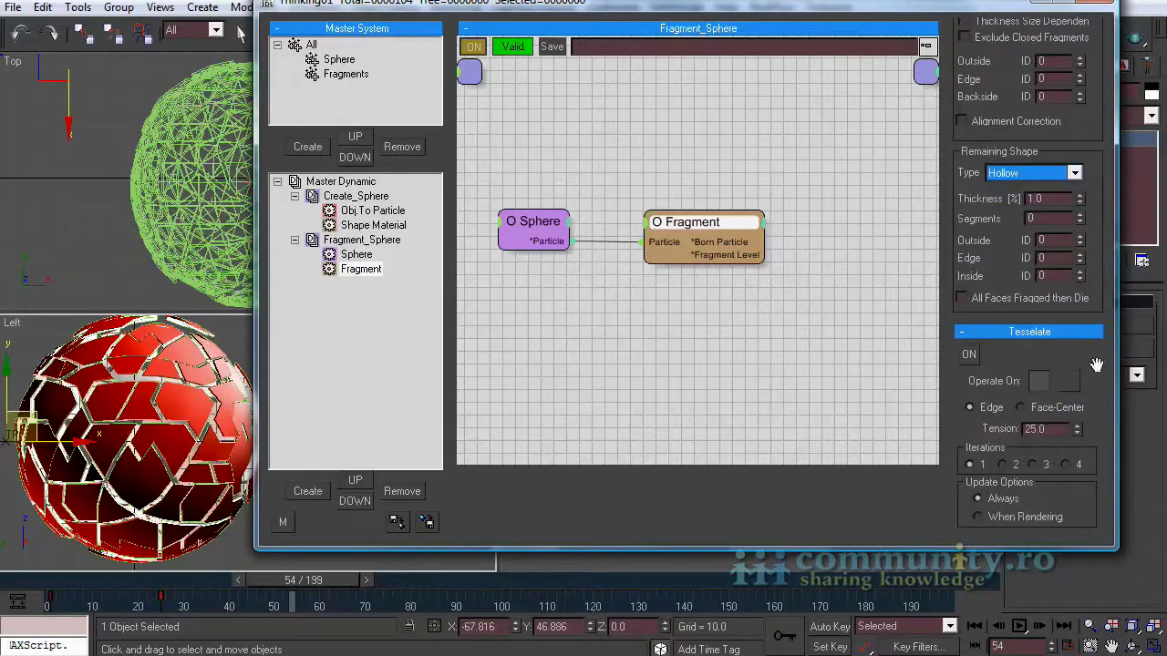
pyautogui.click(971, 356)
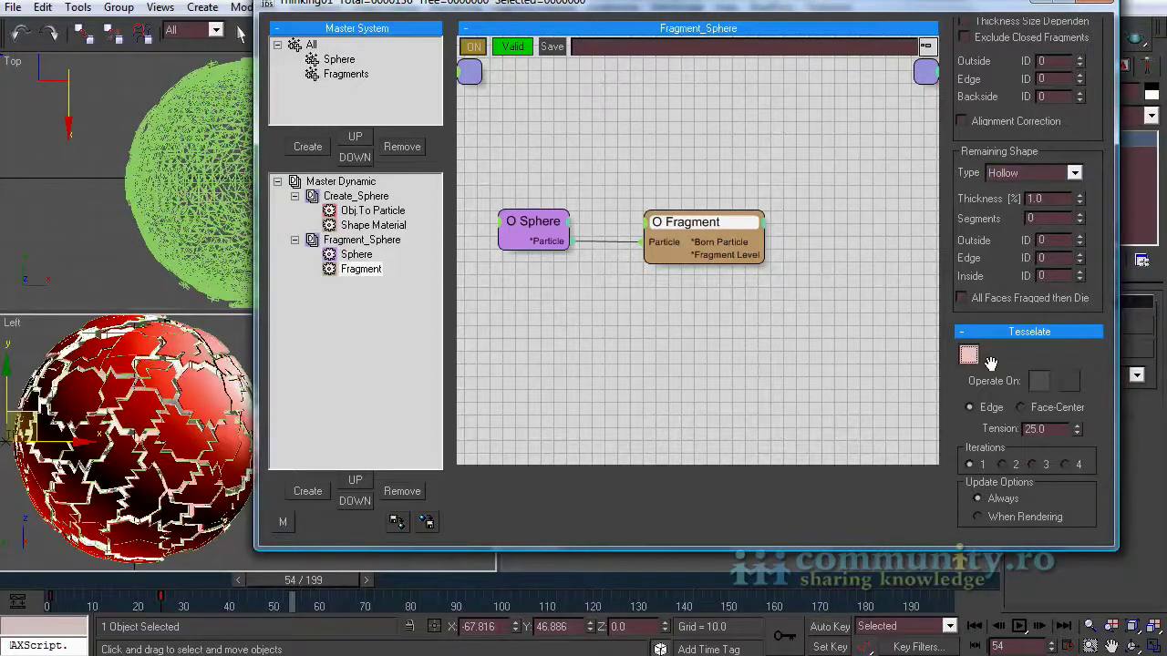
pyautogui.click(1021, 408)
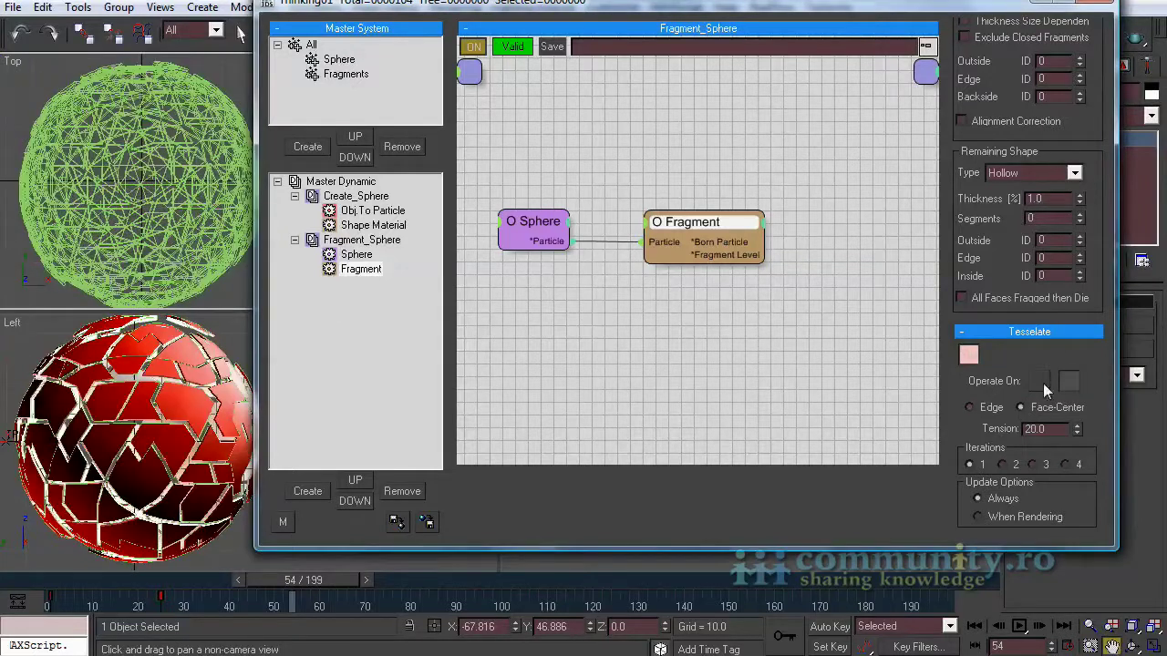
pyautogui.click(969, 407)
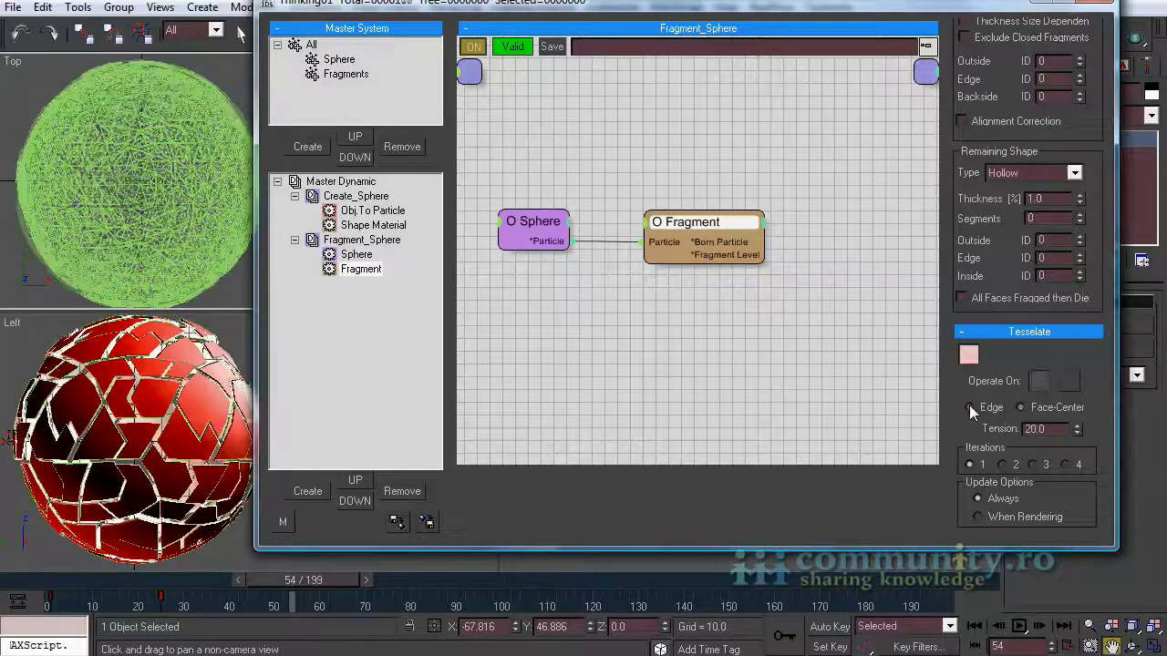
pyautogui.click(1021, 407)
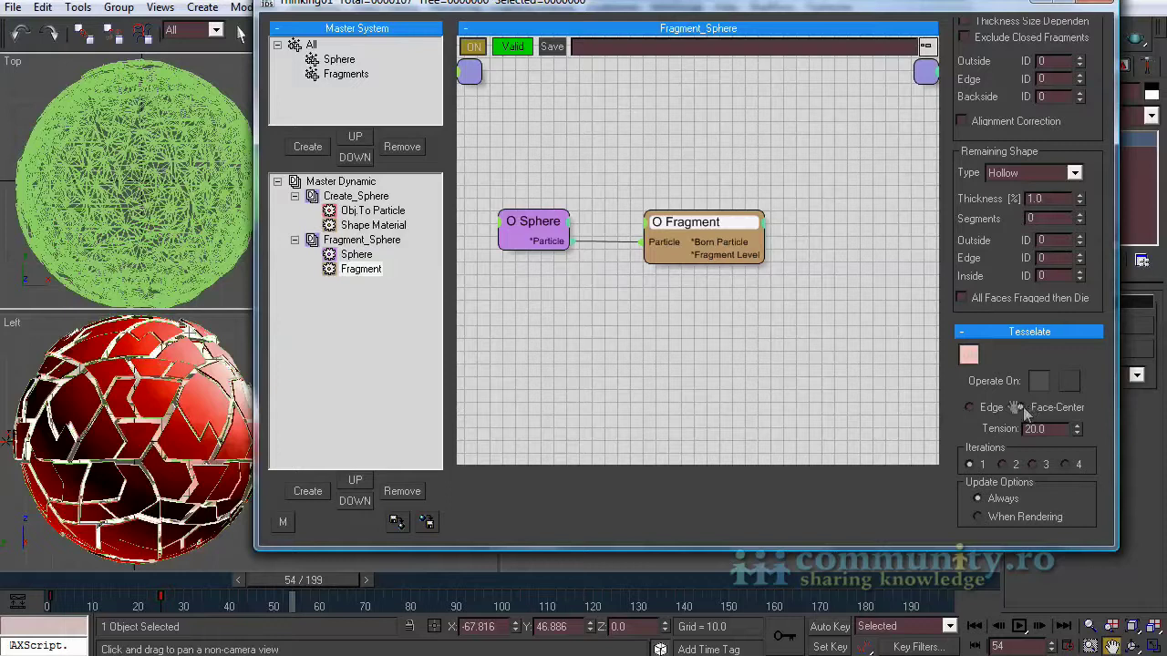
pyautogui.click(970, 406)
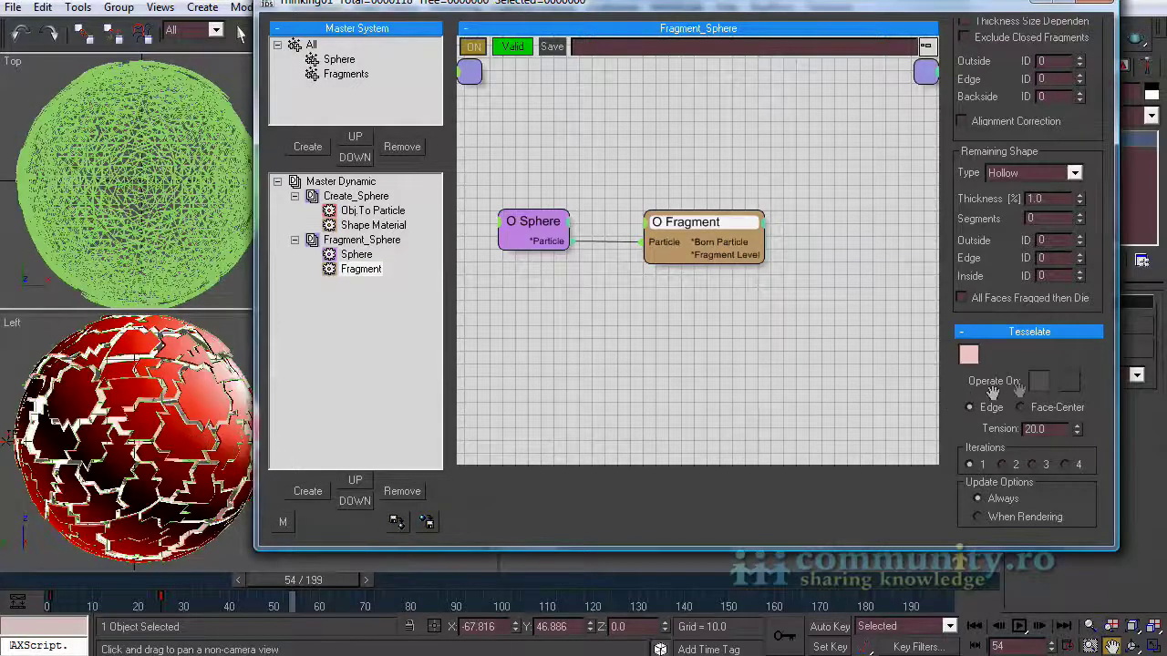
pyautogui.click(1072, 381)
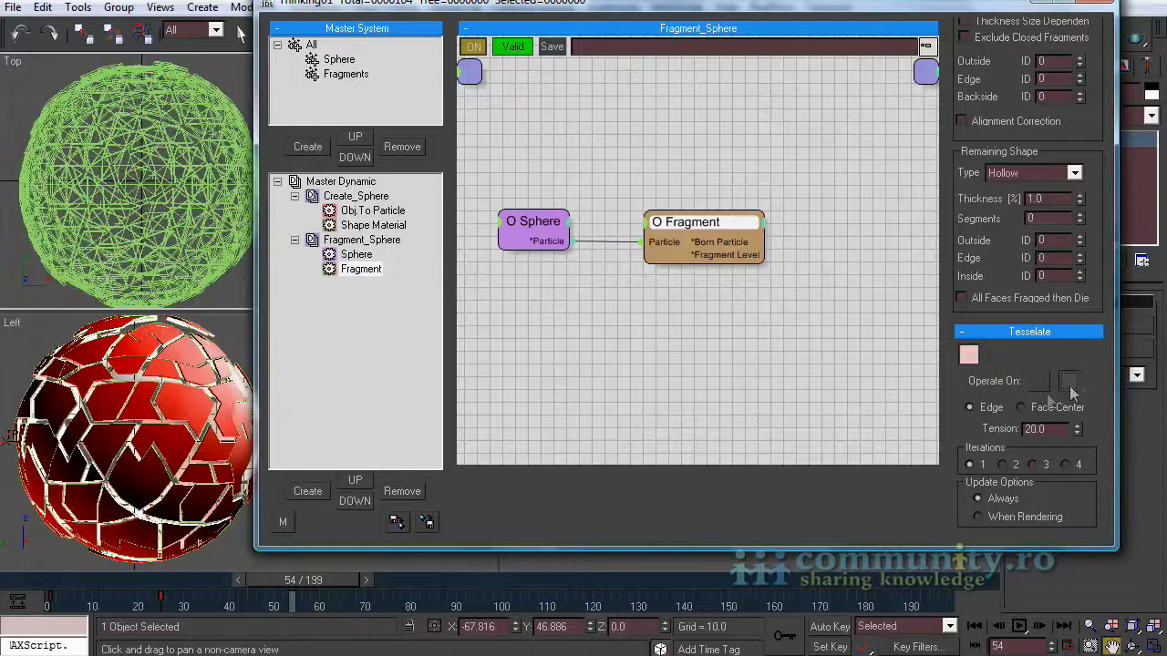
pyautogui.click(1019, 407)
pyautogui.click(1020, 407)
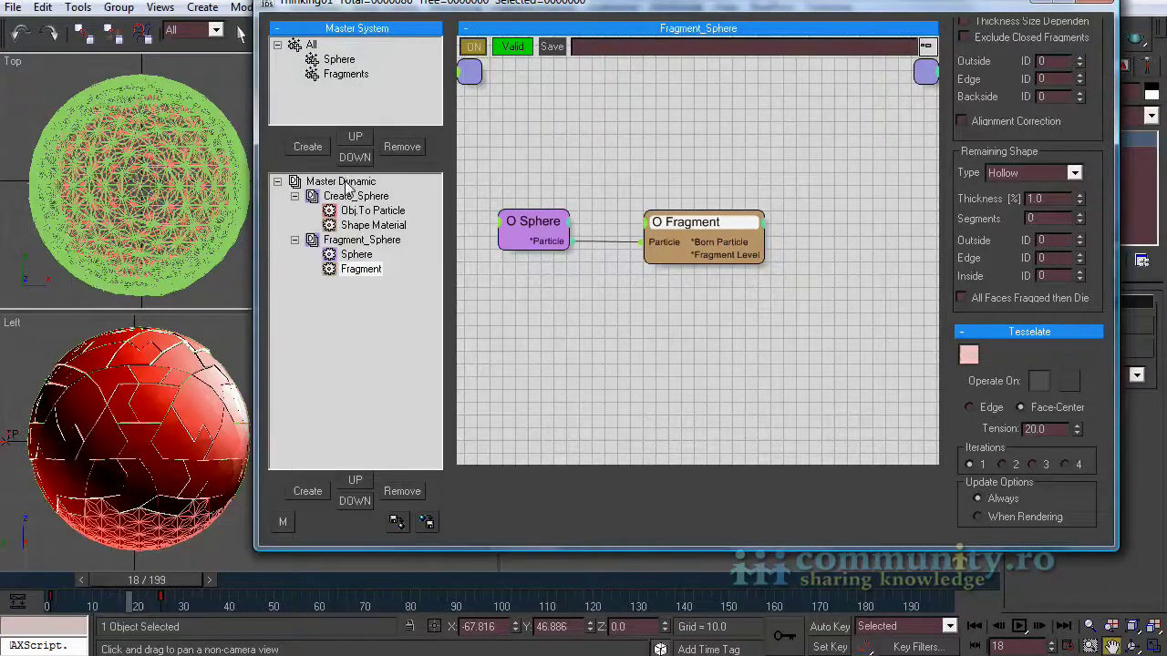
# Create a dynamic set under Master Dynamic and name it Export_Fragments
pyautogui.click(344, 183)
pyautogui.click(308, 492)
pyautogui.click(358, 284)
pyautogui.click(344, 286)
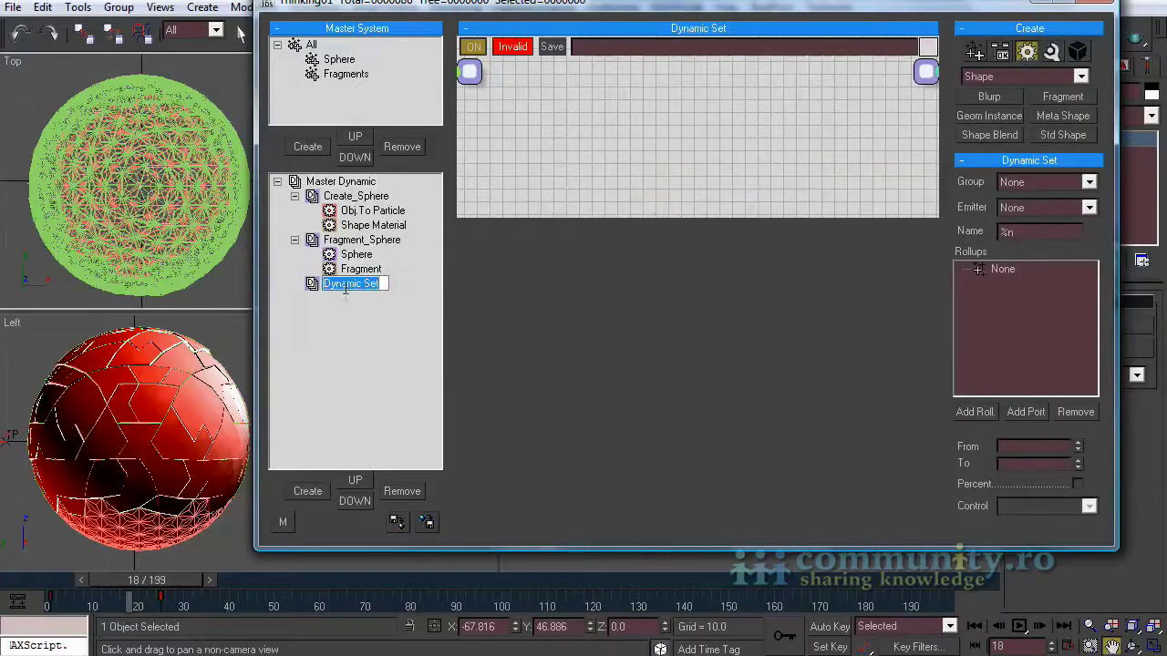
pyautogui.write('Export')
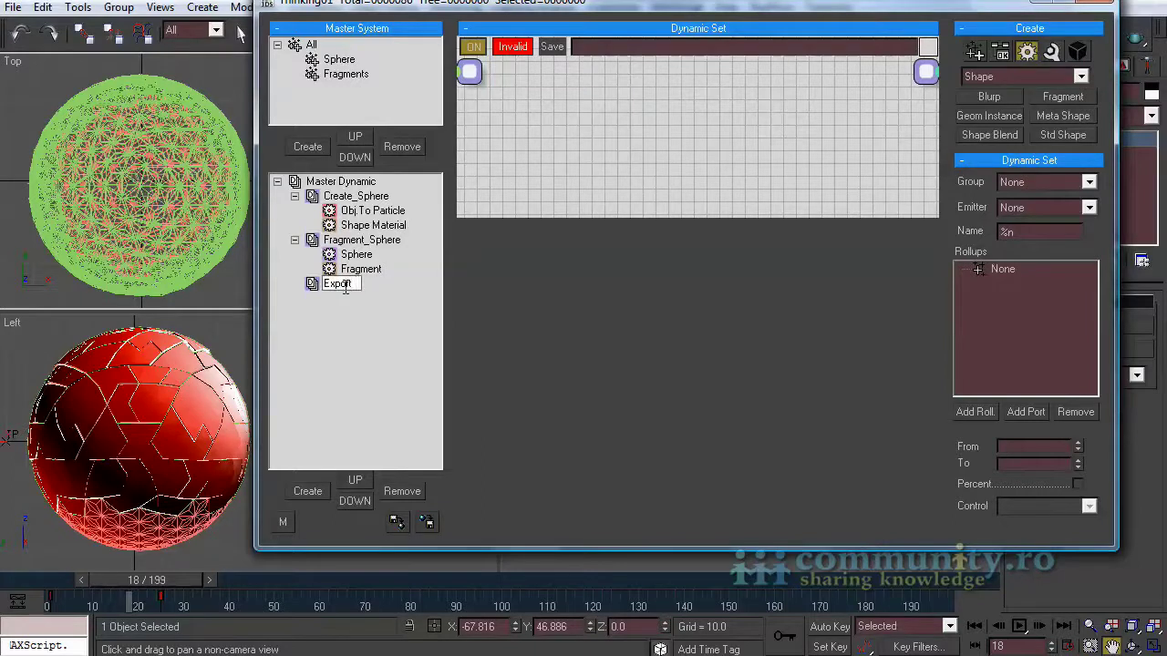
pyautogui.write('_Fragments')
pyautogui.press('Return')
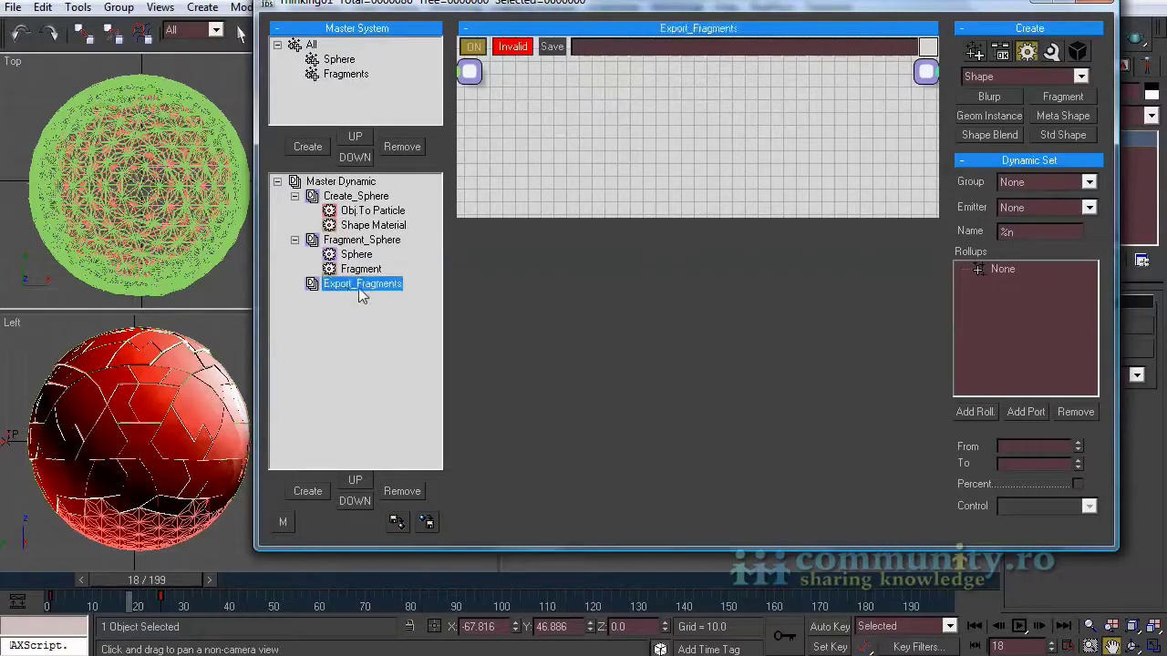
# Add a PPass initiator to the Export_Fragments set, assign it the Fragments group and arrange its node in an enlarged graph area
pyautogui.click(1045, 81)
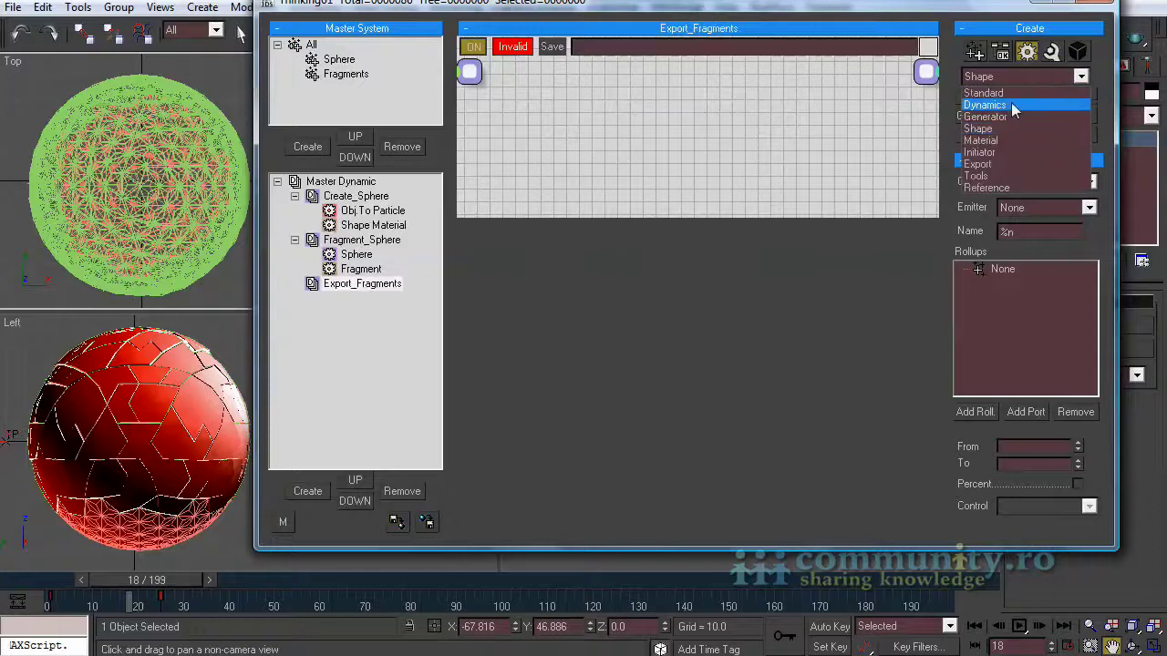
pyautogui.click(1000, 159)
pyautogui.click(1063, 96)
pyautogui.click(516, 190)
pyautogui.moveTo(638, 216); pyautogui.dragTo(641, 433)
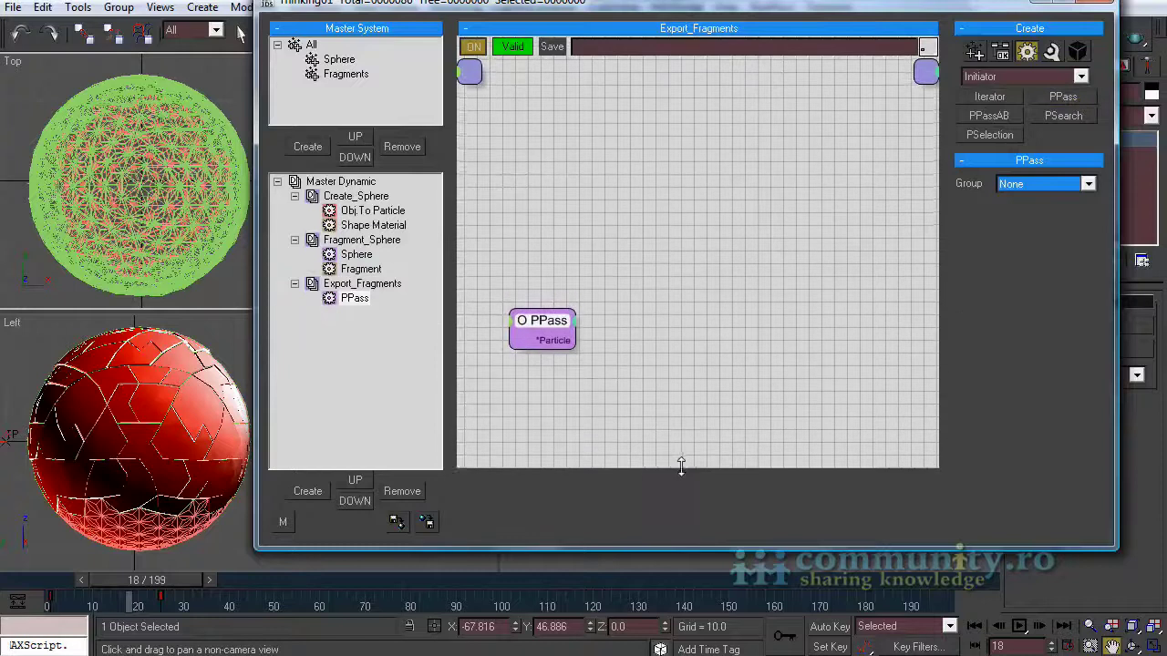
pyautogui.moveTo(551, 315); pyautogui.dragTo(541, 235)
pyautogui.click(1048, 185)
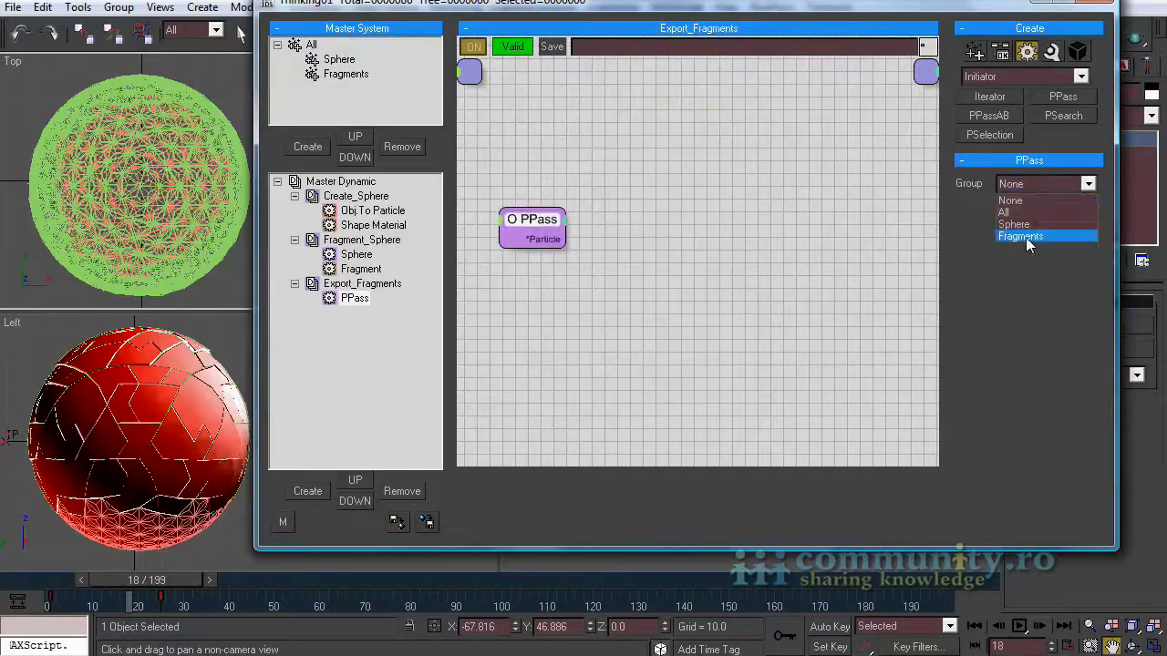
pyautogui.click(1023, 236)
pyautogui.moveTo(554, 232); pyautogui.dragTo(545, 228)
# Add an Export operator beside the Fragments node and connect the Fragments Particle output to its Particle input
pyautogui.click(1025, 76)
pyautogui.click(1030, 148)
pyautogui.click(1009, 96)
pyautogui.click(689, 212)
pyautogui.moveTo(722, 226); pyautogui.dragTo(682, 223)
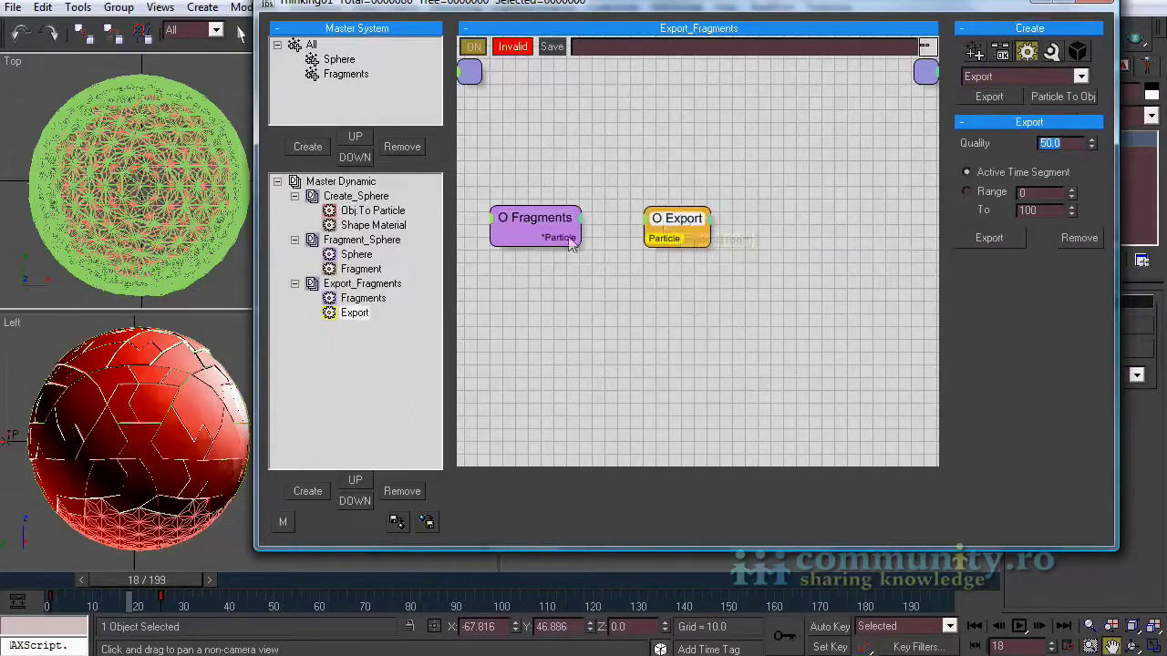
pyautogui.moveTo(558, 238); pyautogui.dragTo(668, 244)
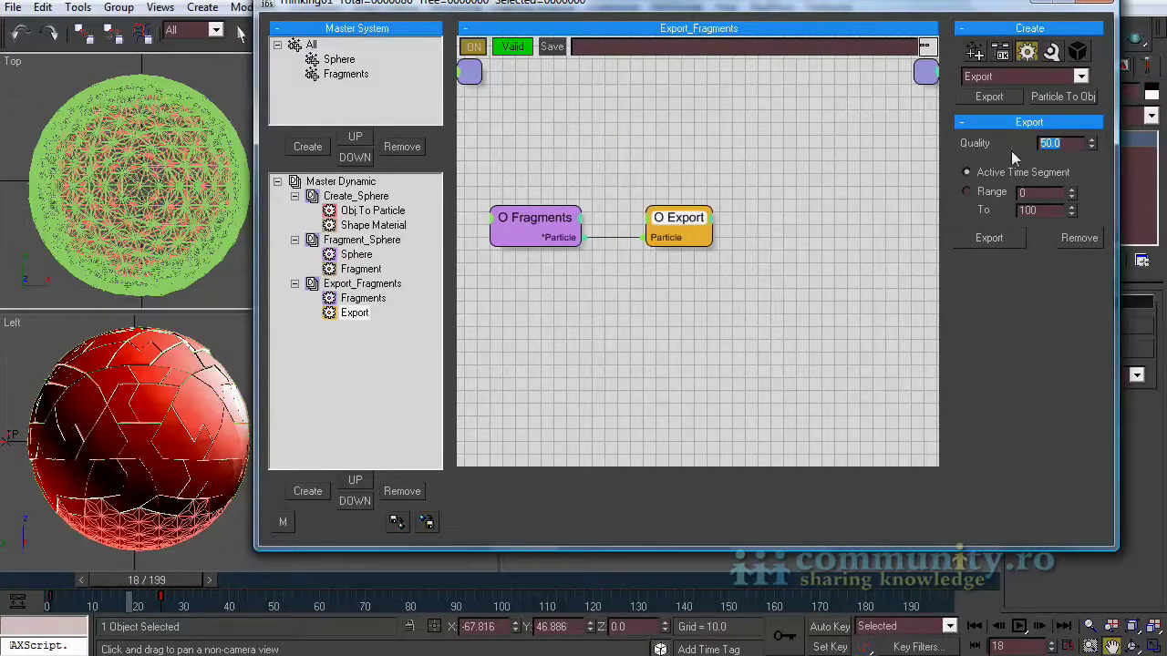
# Set the Export operator's Quality to 100 and export the fragments over the active time segment
pyautogui.write('100')
pyautogui.press('Return')
pyautogui.click(995, 237)
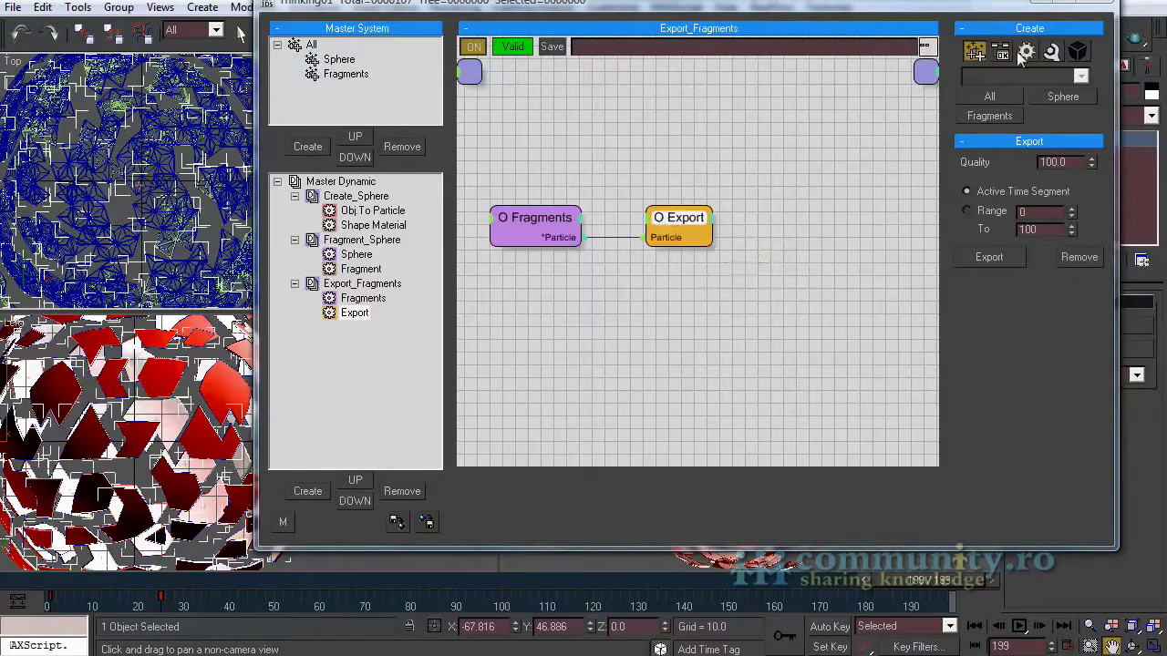
# Close the Thinking Particles editor, scrub back to about frame 119 and hide the Thinking01 particle system
pyautogui.click(1106, 3)
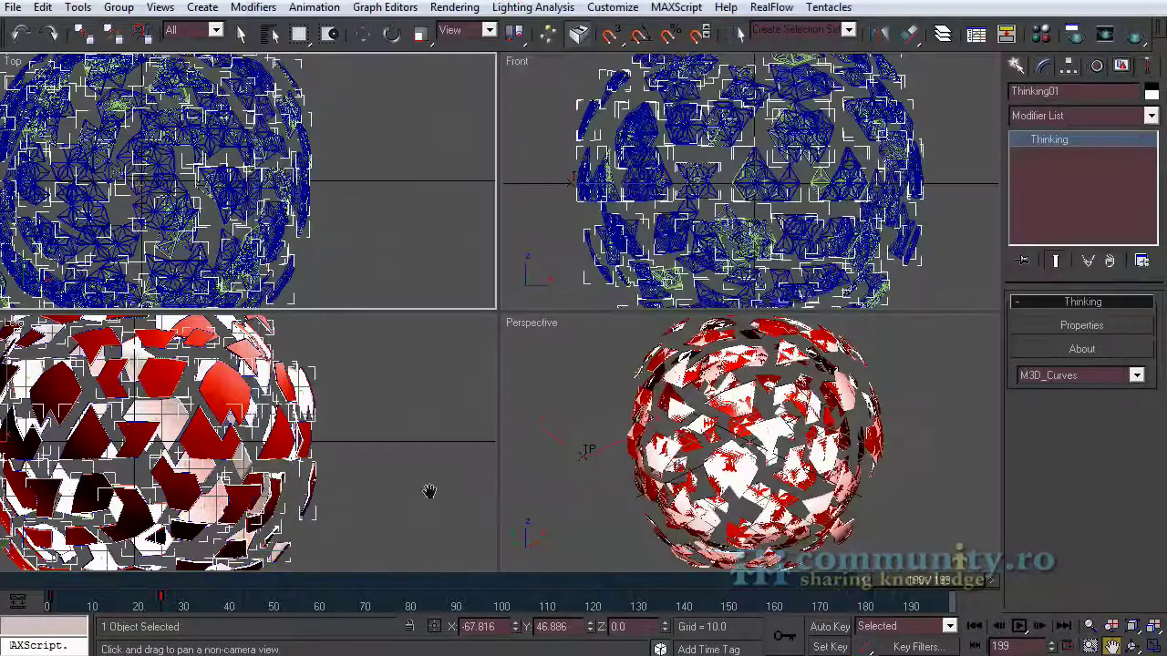
pyautogui.moveTo(969, 583); pyautogui.dragTo(585, 583)
pyautogui.press('w')
pyautogui.click(584, 455)
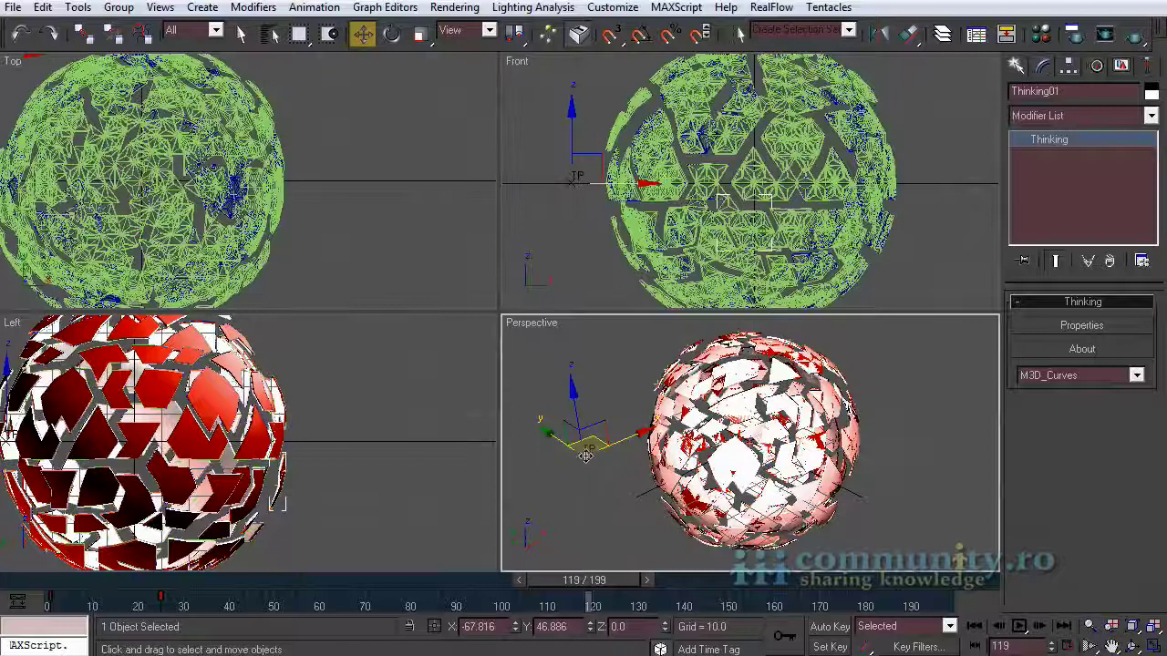
pyautogui.rightClick(588, 453)
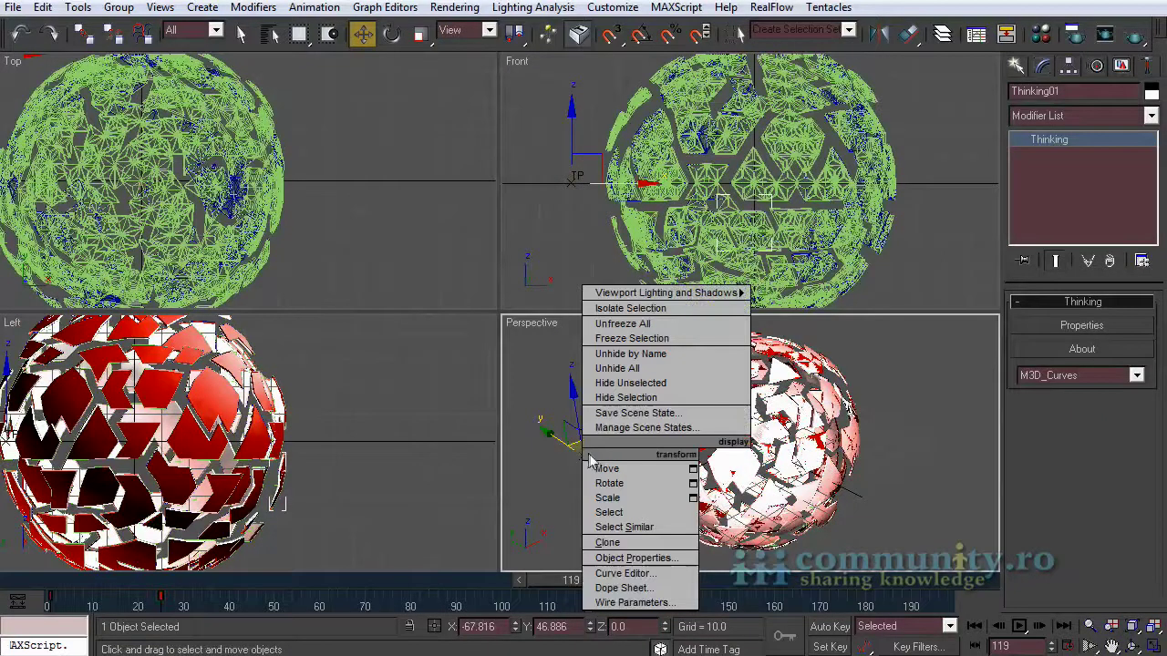
pyautogui.click(624, 398)
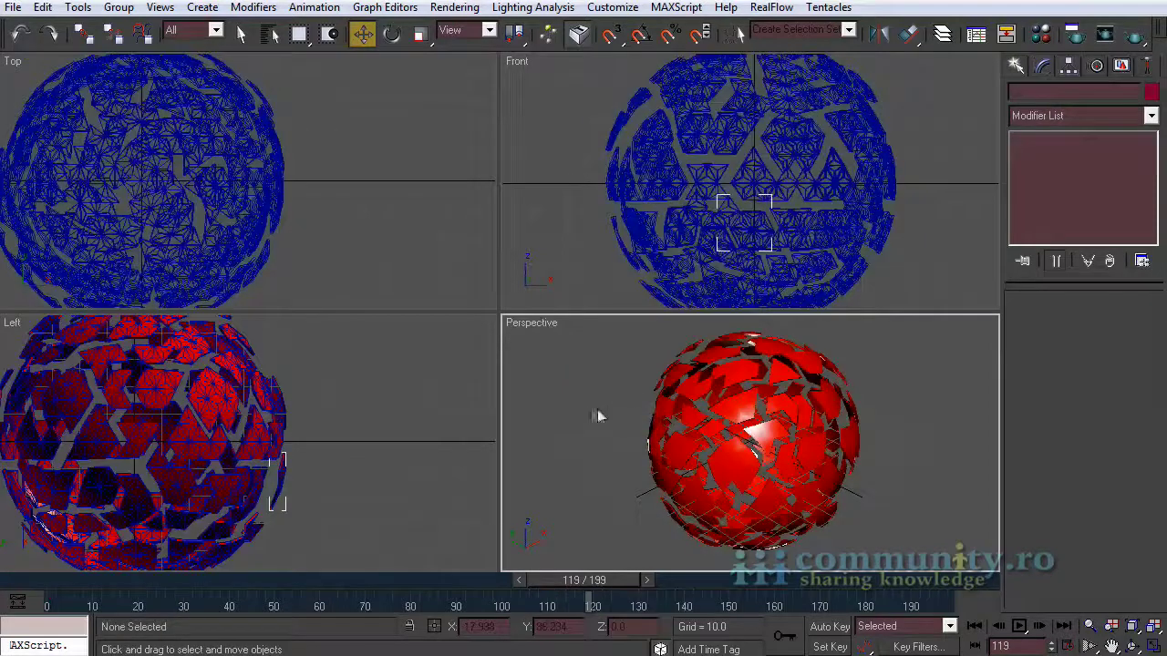
# Scrub the exported fragments' animation back to frame 6 and render a test of the Perspective view
pyautogui.moveTo(588, 593); pyautogui.dragTo(117, 604)
pyautogui.press('w')
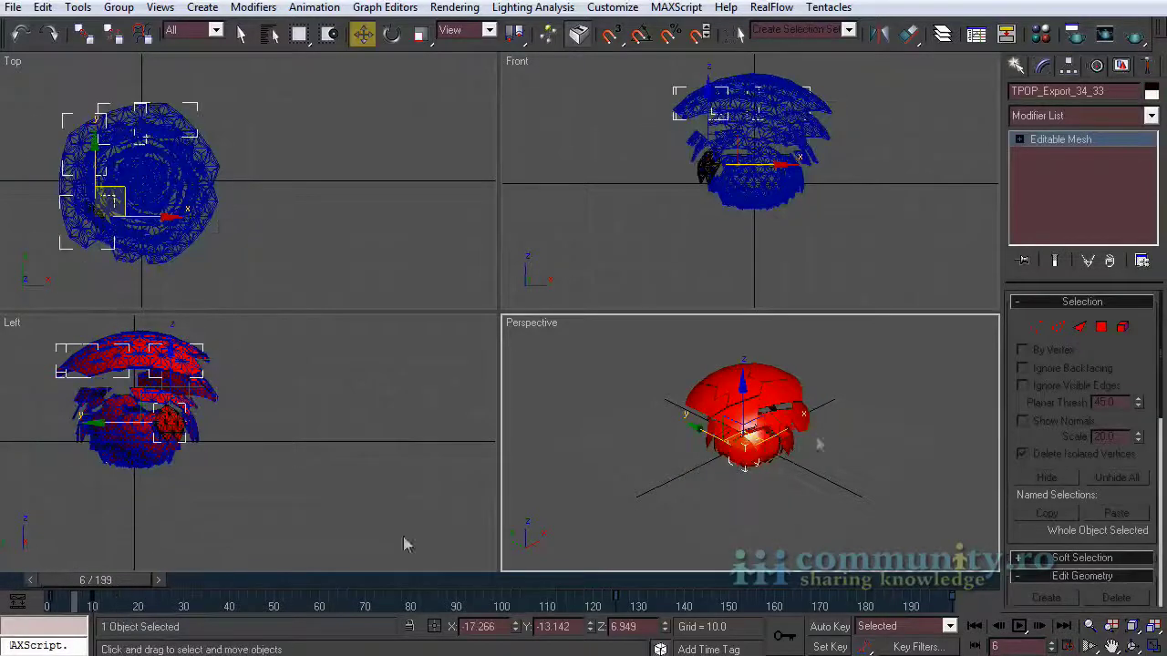
pyautogui.click(1136, 38)
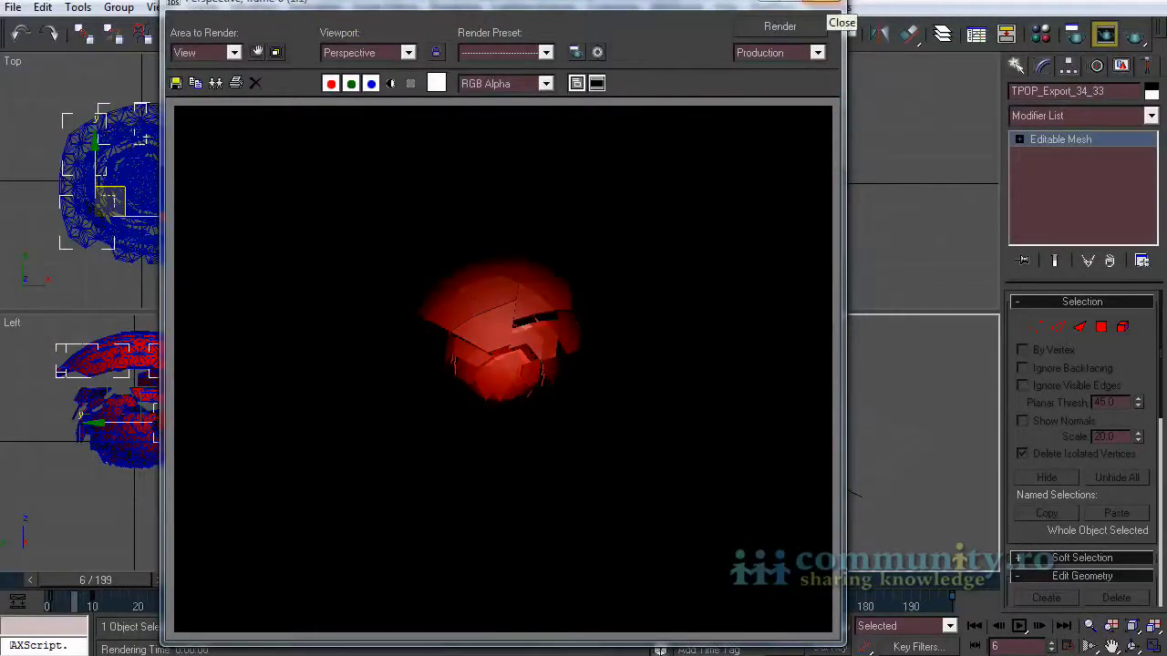
pyautogui.click(825, 5)
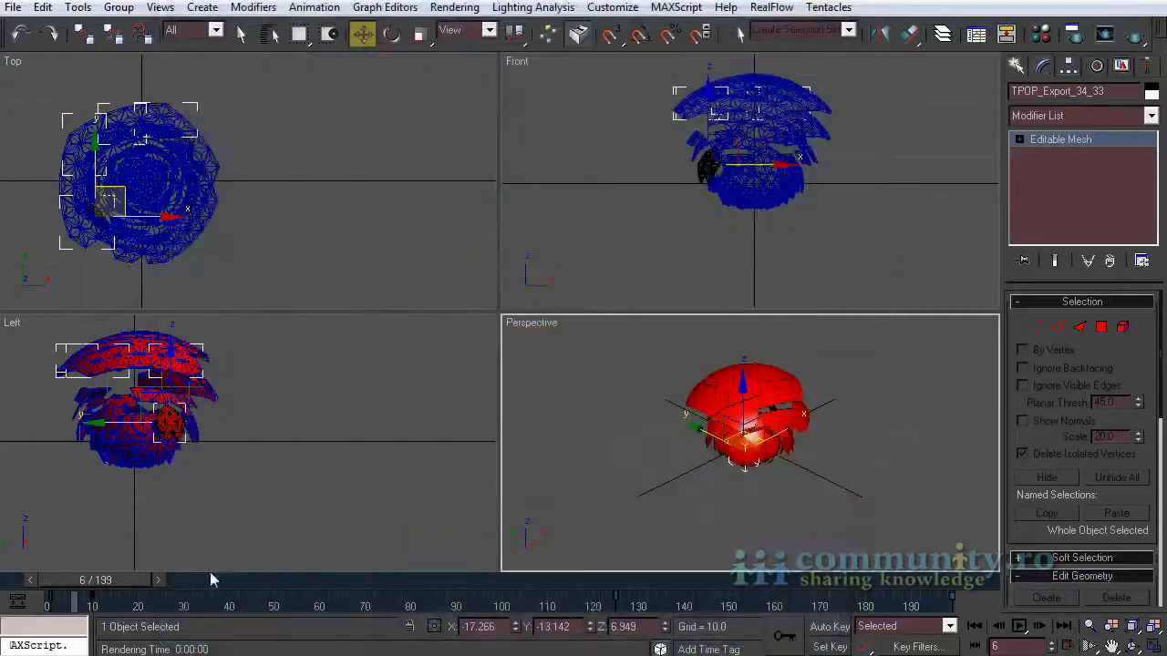
# Scrub to frame 32 and delete the Position key at the start of the animation for fragment TPOP_Export_2_1
pyautogui.moveTo(111, 588); pyautogui.dragTo(240, 577)
pyautogui.press('w')
pyautogui.rightClick(60, 602)
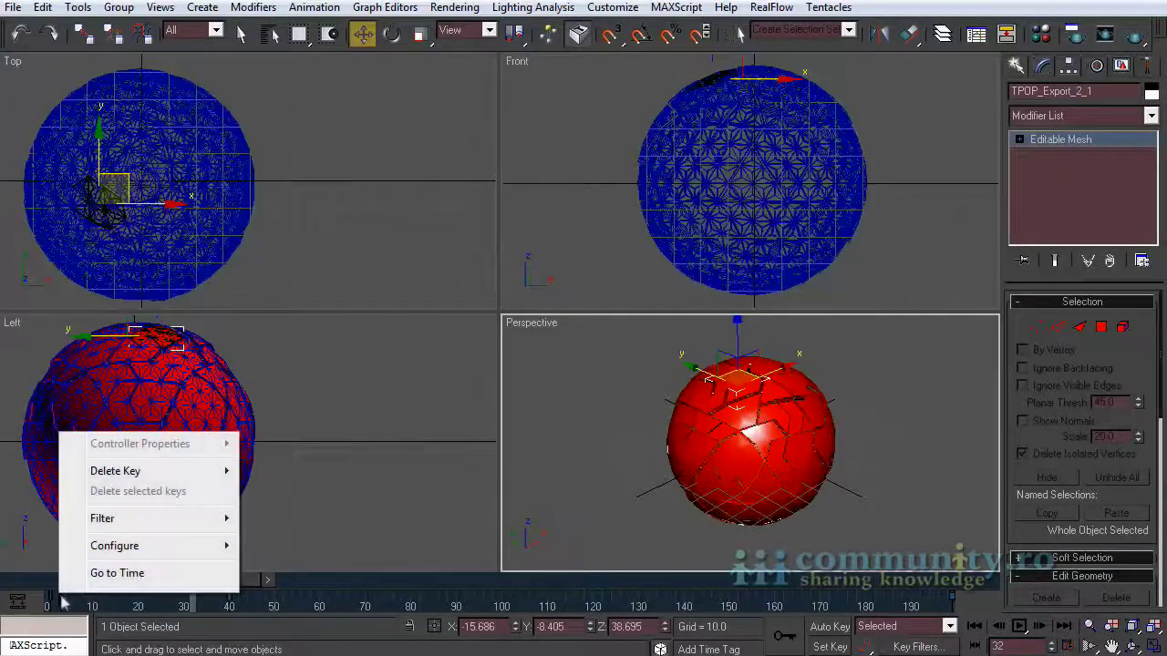
pyautogui.moveTo(167, 480)
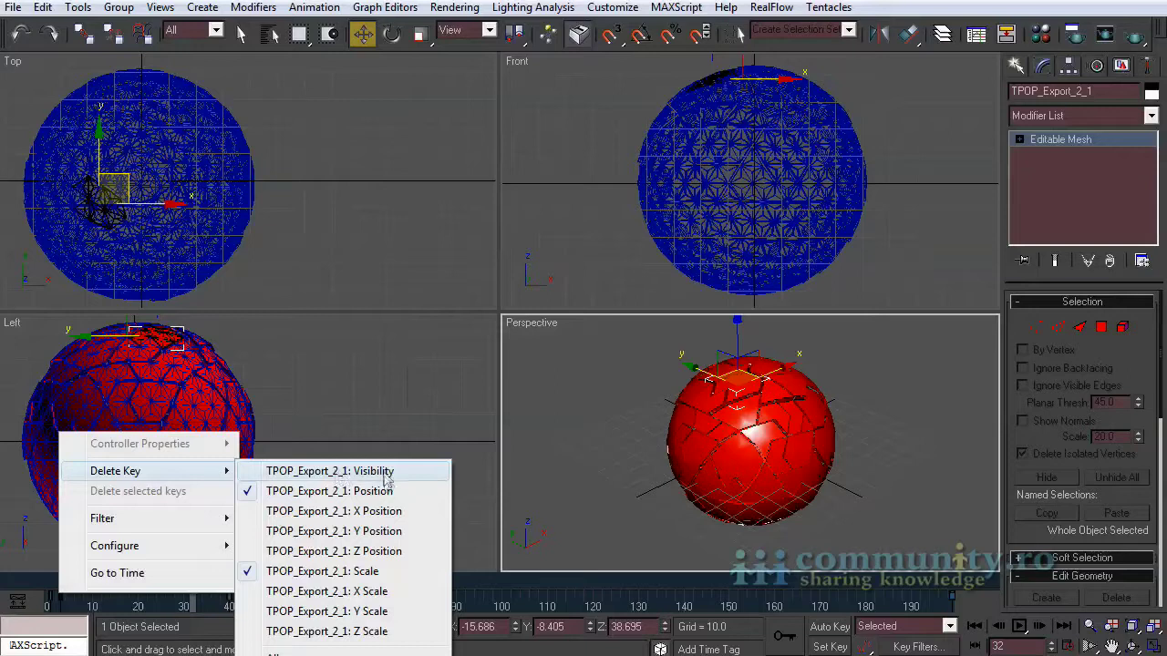
pyautogui.click(386, 491)
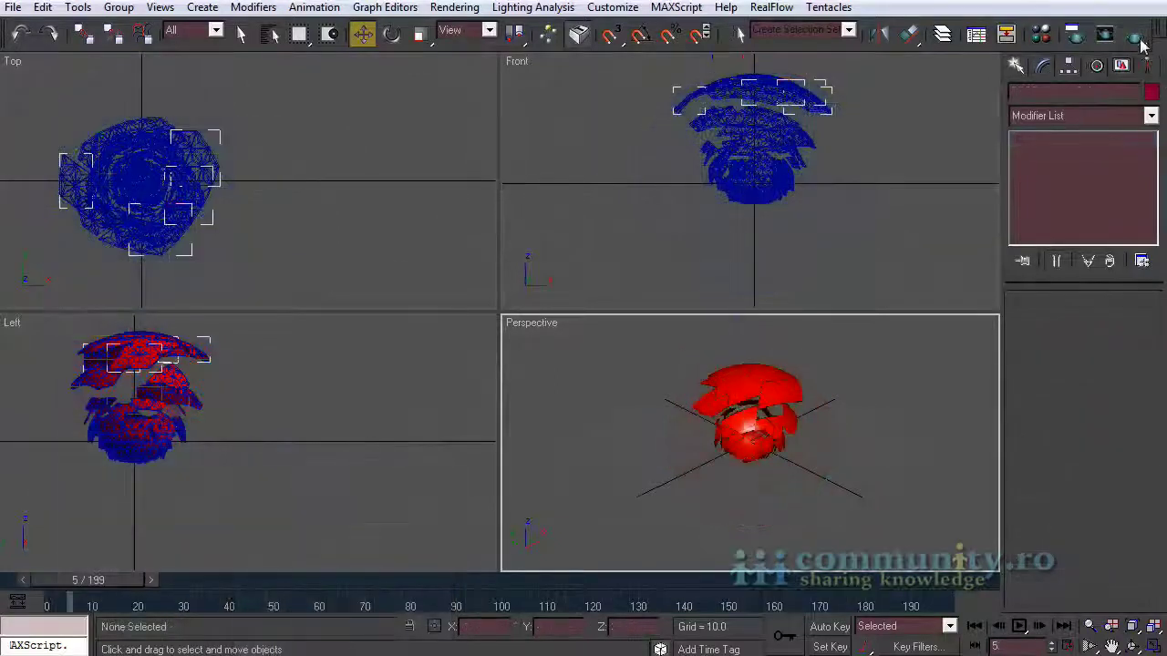
# Render frame 5 of the Perspective view to check the fragments, close the render and advance to frame 10
pyautogui.click(1135, 36)
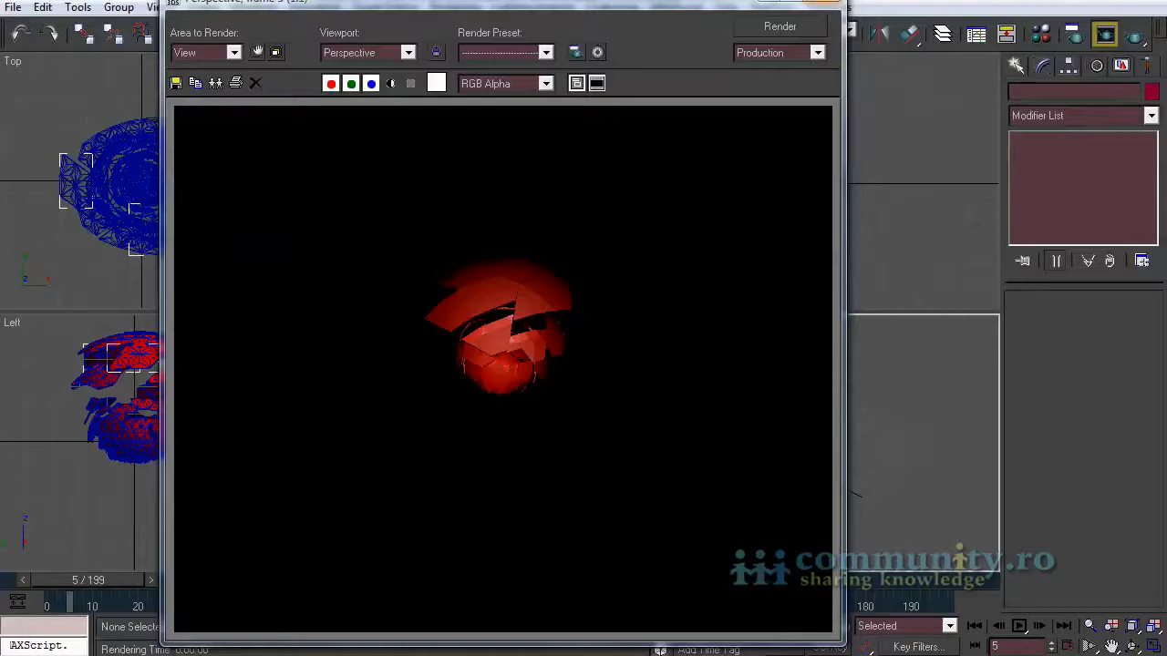
pyautogui.click(824, 3)
pyautogui.moveTo(93, 584); pyautogui.dragTo(114, 584)
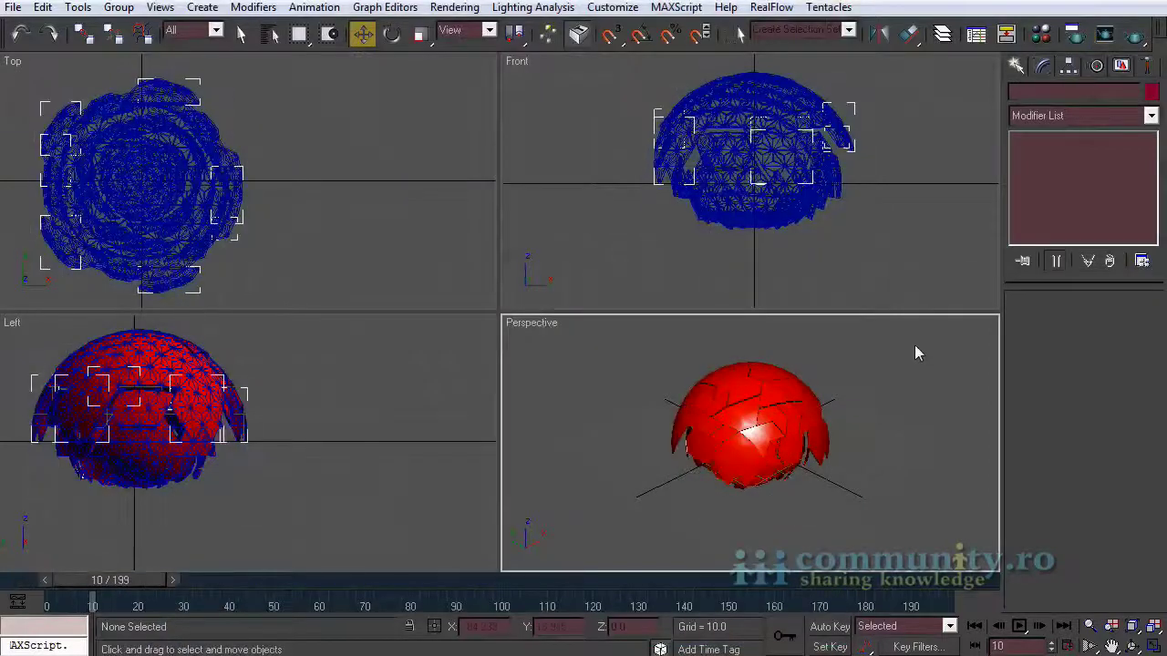
# Switch the rendering control of all exported fragments from By Layer to By Object and deselect them
pyautogui.moveTo(595, 542); pyautogui.dragTo(595, 541)
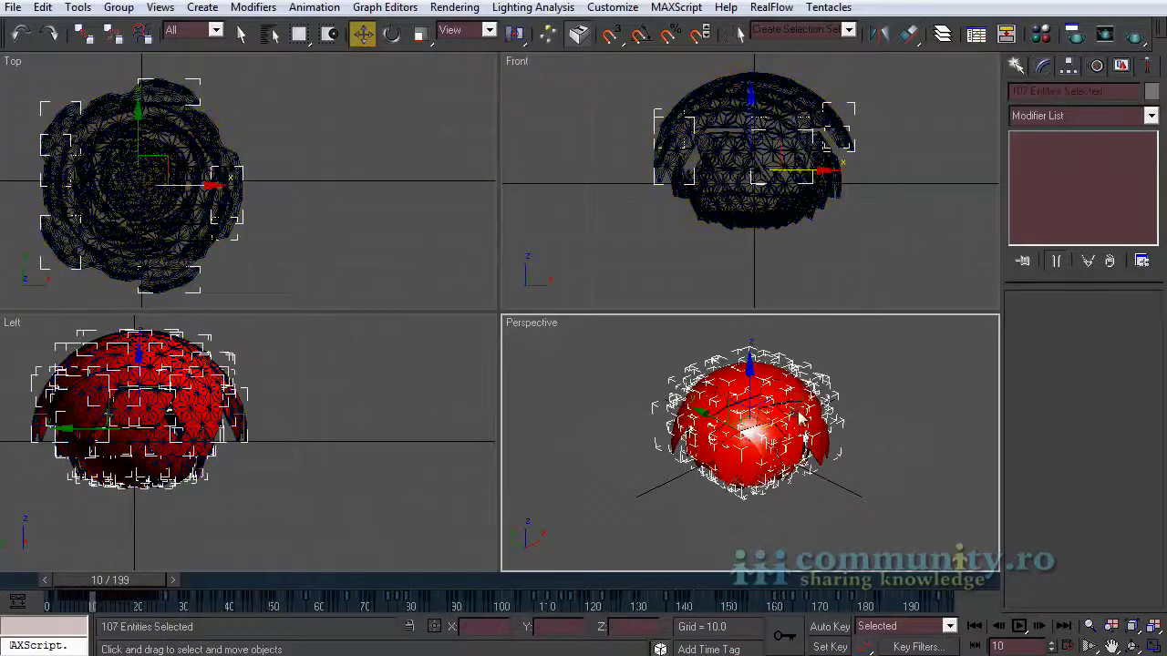
pyautogui.rightClick(793, 415)
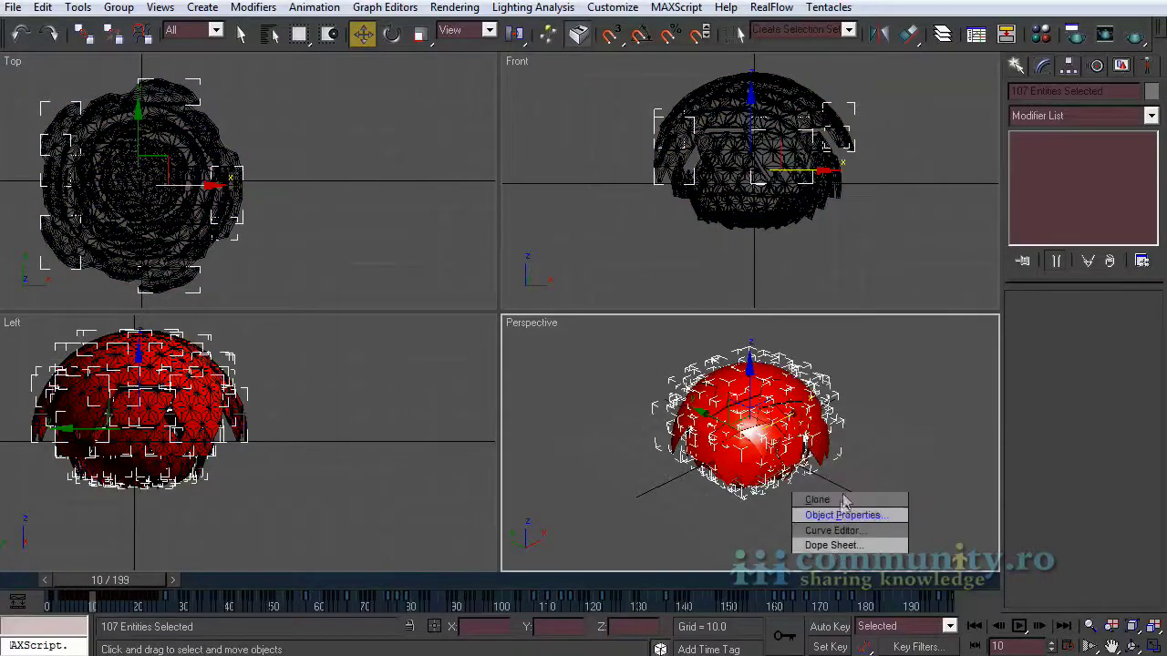
pyautogui.click(842, 515)
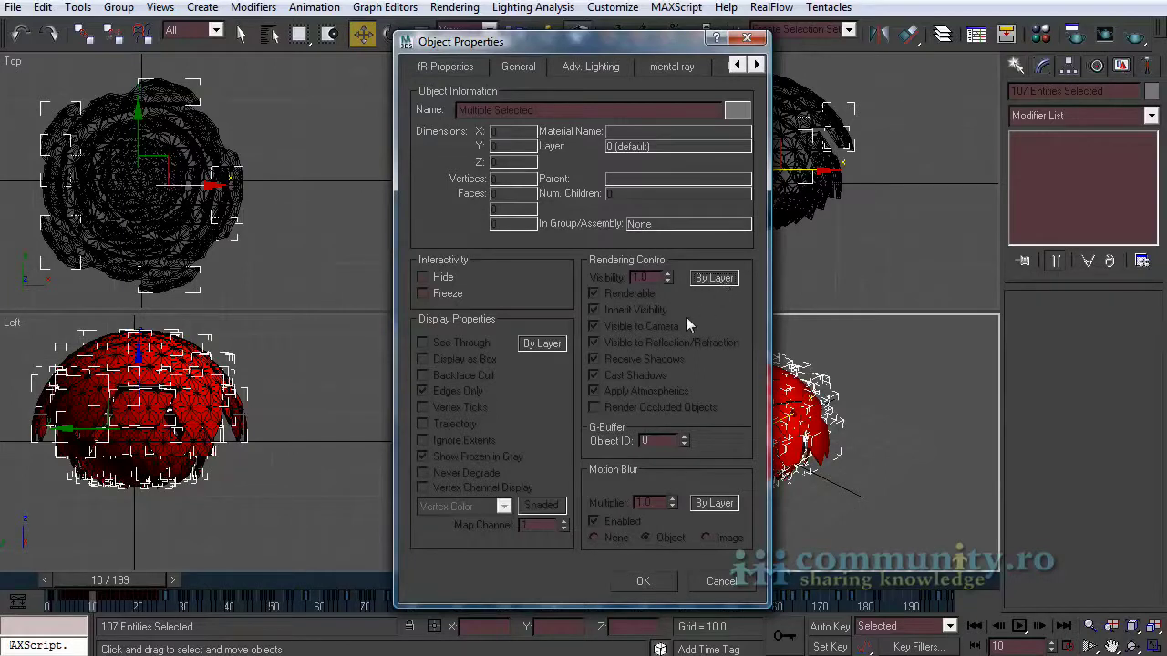
pyautogui.click(714, 278)
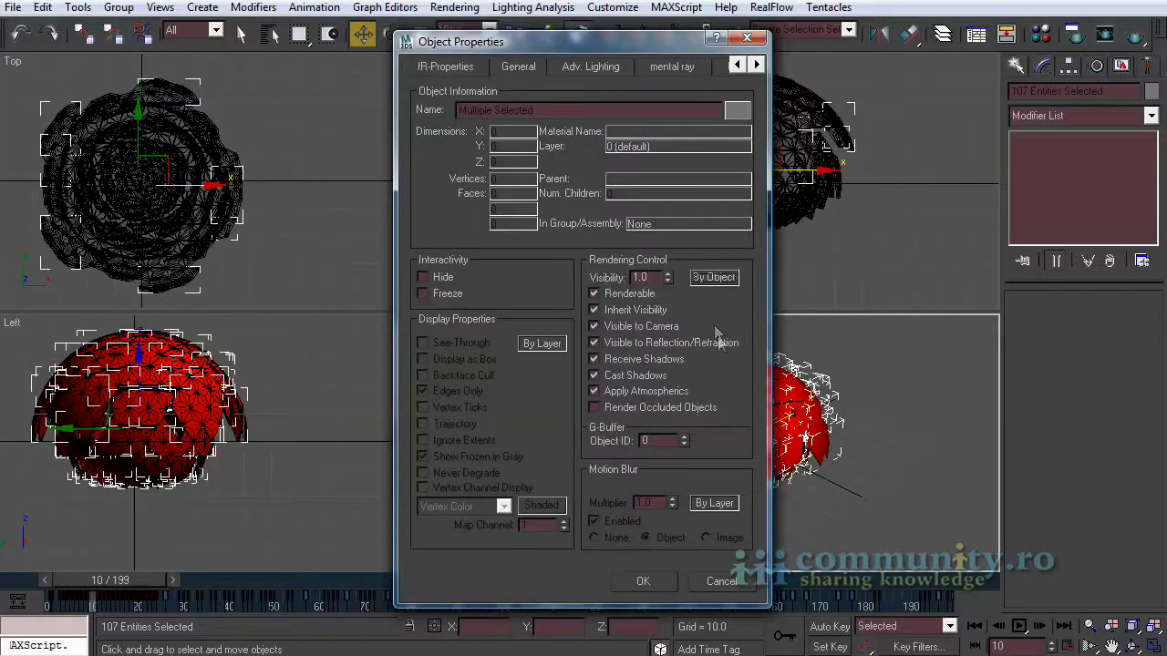
pyautogui.click(645, 581)
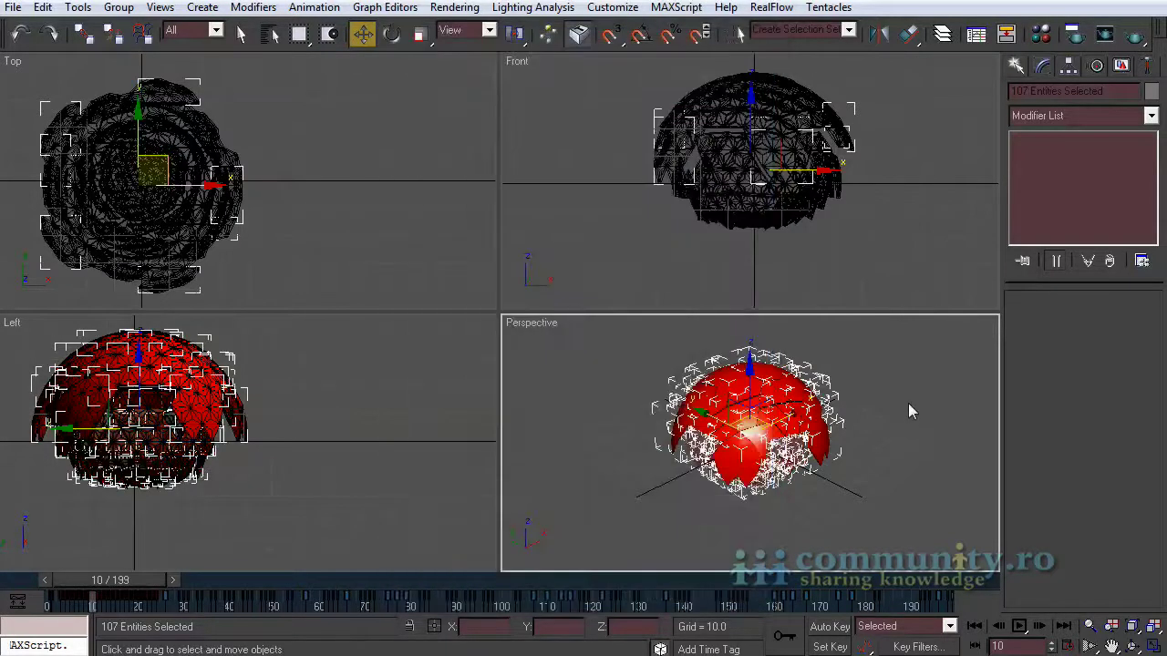
pyautogui.click(909, 405)
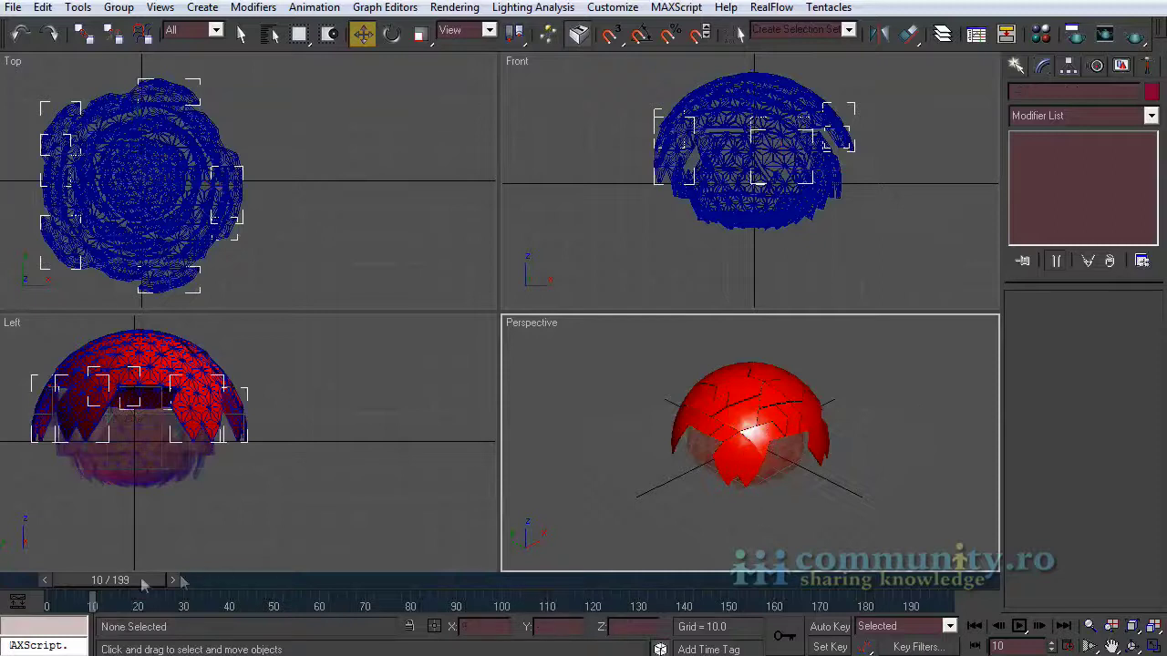
# Render frame 7 of the Perspective view to check the fragments, close the render and scrub to frame 24
pyautogui.moveTo(134, 584); pyautogui.dragTo(119, 602)
pyautogui.click(1136, 37)
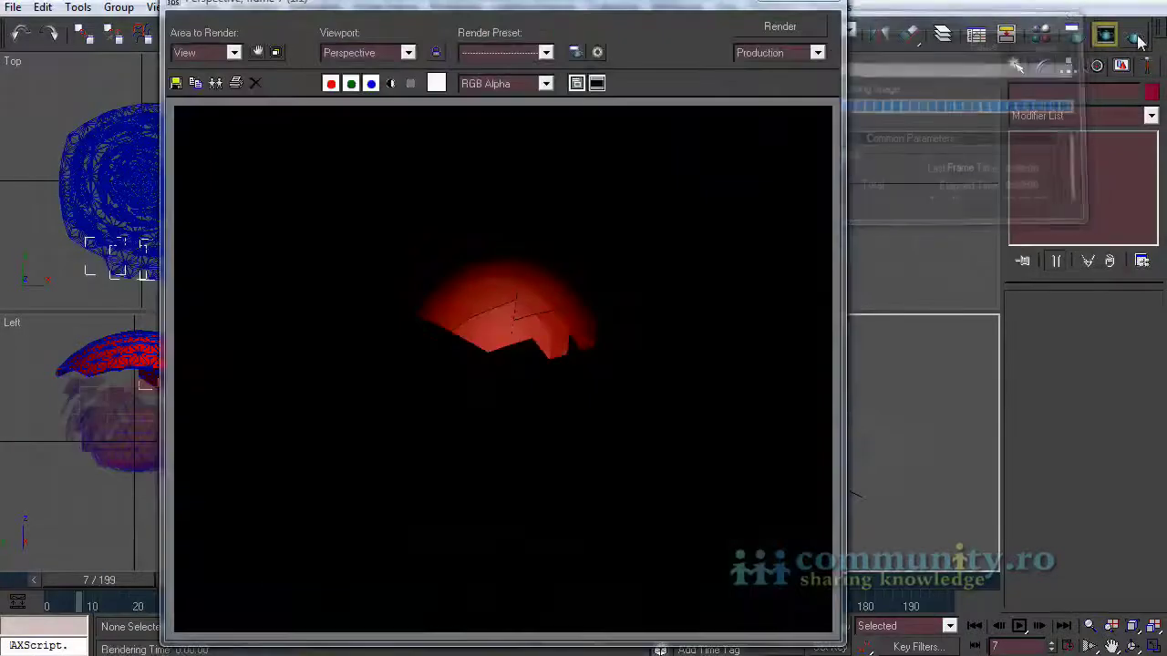
pyautogui.moveTo(100, 580); pyautogui.dragTo(180, 612)
pyautogui.press('w')
# Create a GeoSphere over the fragmented sphere in the Front view and centre it on the fragments in the Front and Left views
pyautogui.click(1016, 65)
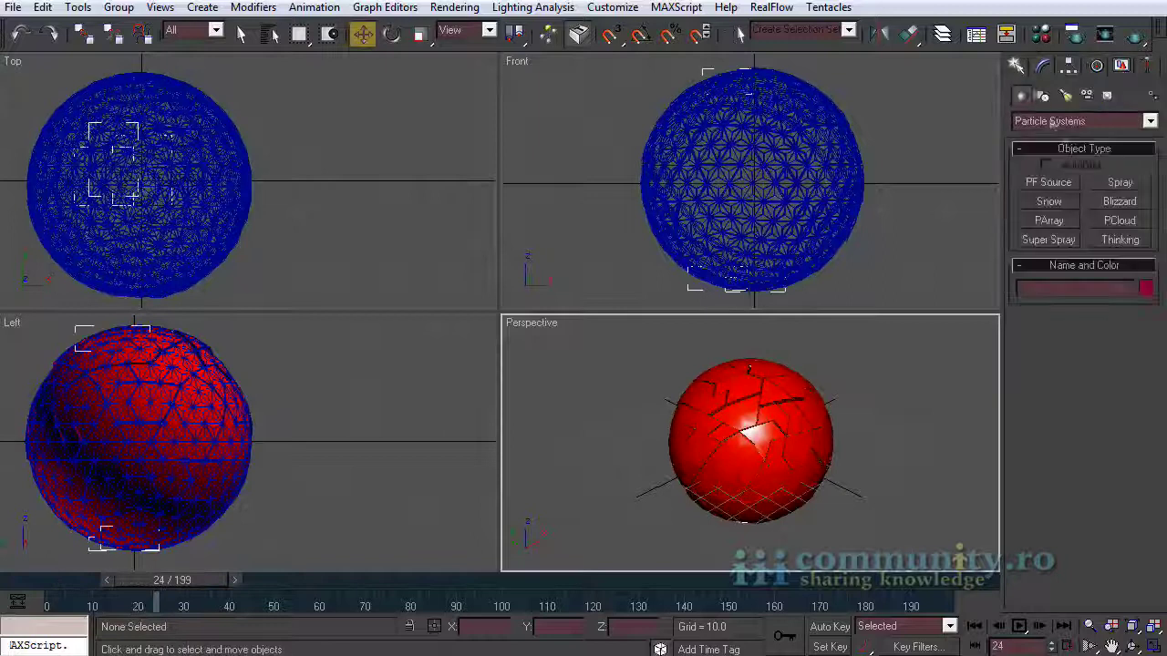
pyautogui.click(1049, 120)
pyautogui.click(1050, 137)
pyautogui.click(1120, 202)
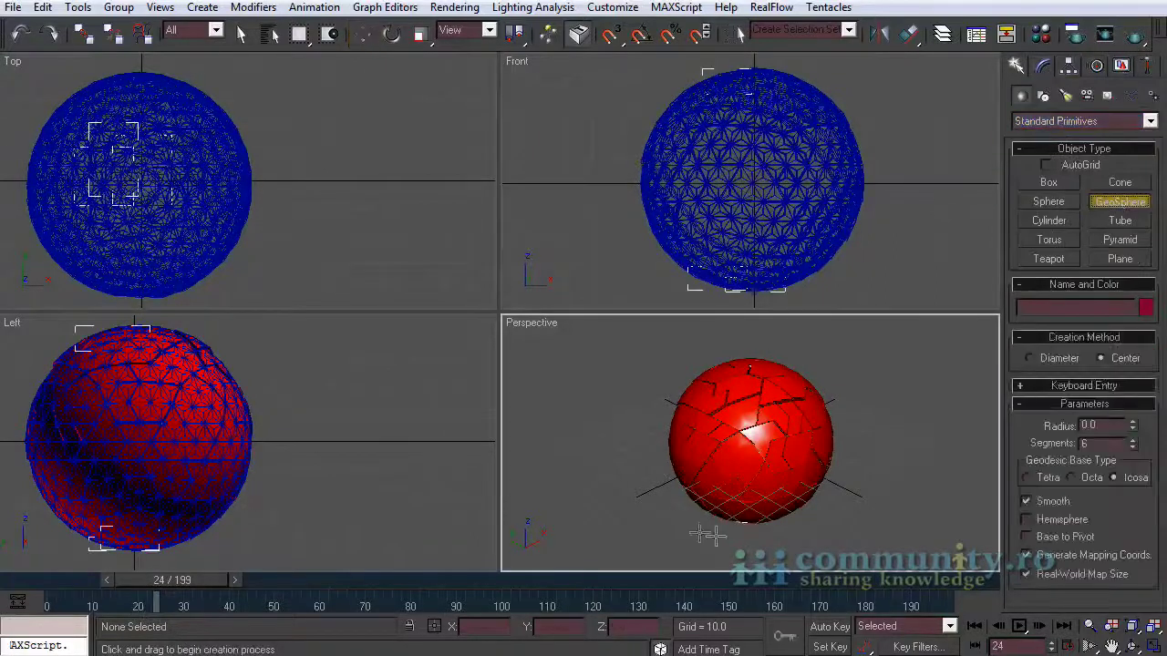
pyautogui.moveTo(753, 183); pyautogui.dragTo(838, 261)
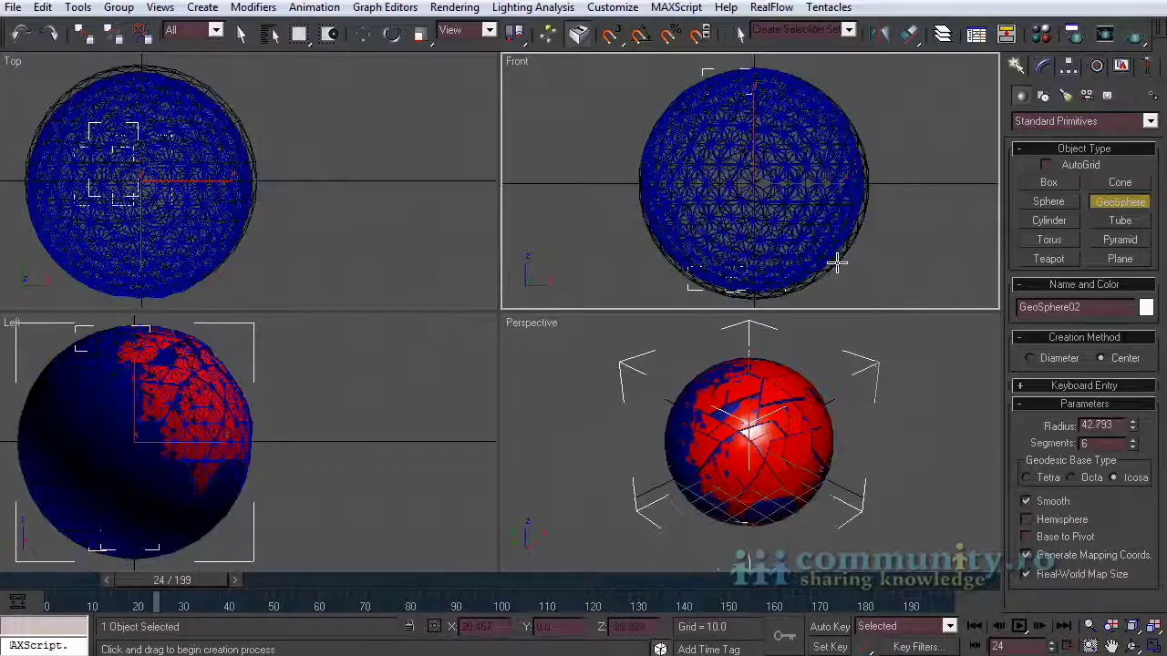
pyautogui.press('w')
pyautogui.moveTo(773, 160); pyautogui.dragTo(772, 157)
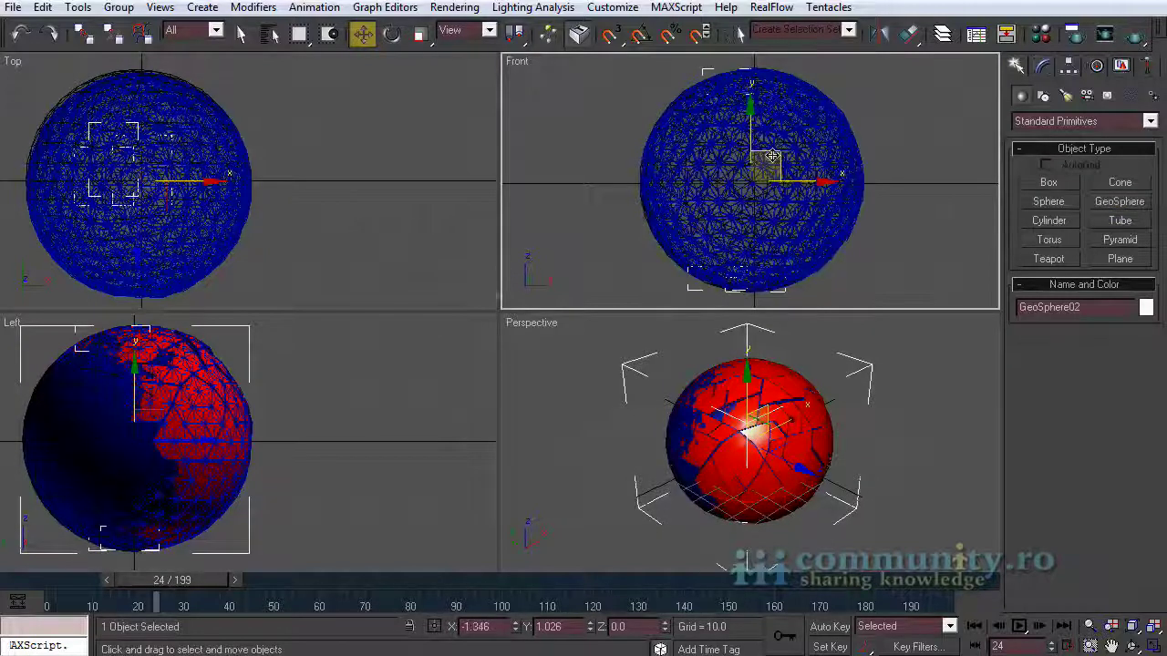
pyautogui.moveTo(150, 415); pyautogui.dragTo(169, 415)
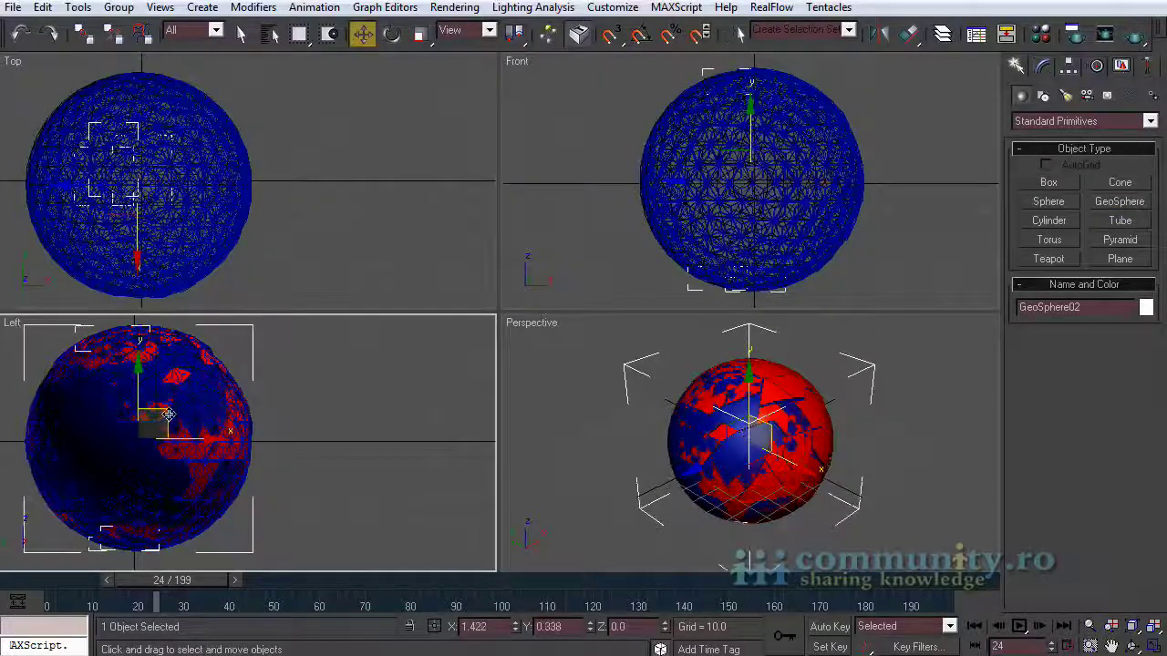
# At frame 0, clone the new geosphere straight up to about Z 88 as an independent copy named mask_vol_sel
pyautogui.click(911, 426)
pyautogui.hotkey('ctrl', 'r')
pyautogui.moveTo(911, 426); pyautogui.dragTo(1014, 398)
pyautogui.moveTo(171, 579)
pyautogui.mouseDown()
pyautogui.moveTo(69, 584)
pyautogui.moveTo(209, 601)
pyautogui.moveTo(46, 598)
pyautogui.moveTo(150, 600)
pyautogui.moveTo(75, 600)
pyautogui.moveTo(164, 595)
pyautogui.moveTo(50, 602)
pyautogui.moveTo(156, 583)
pyautogui.mouseUp()
pyautogui.click(766, 255)
pyautogui.press('w')
pyautogui.press('w')
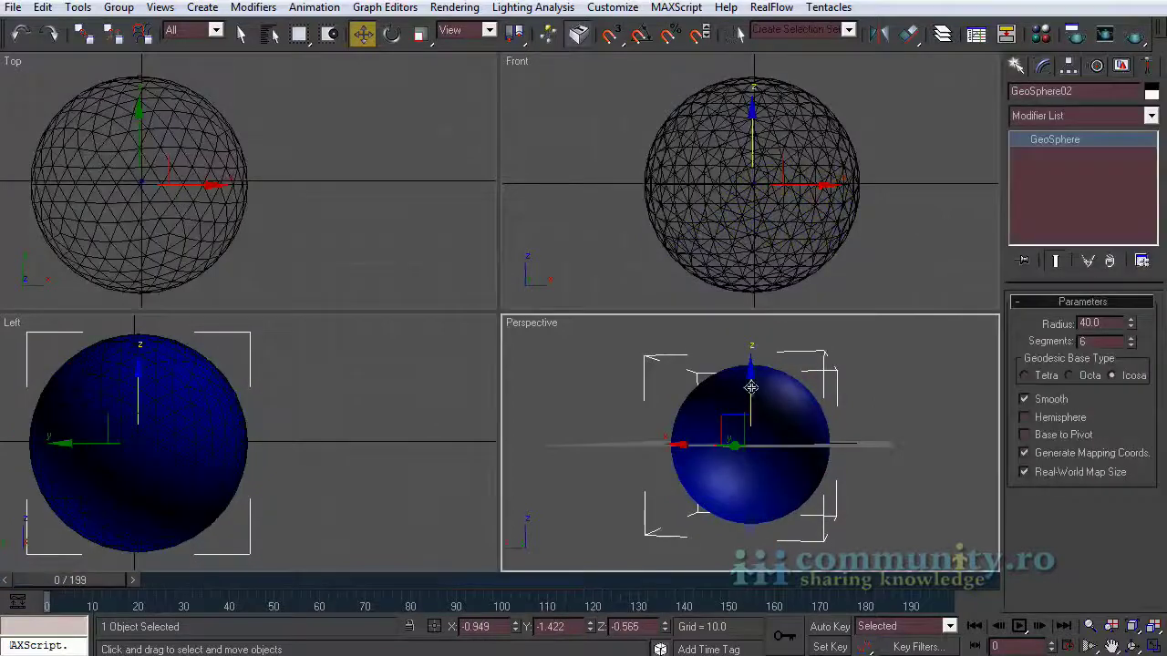
pyautogui.moveTo(752, 389); pyautogui.dragTo(763, 212)
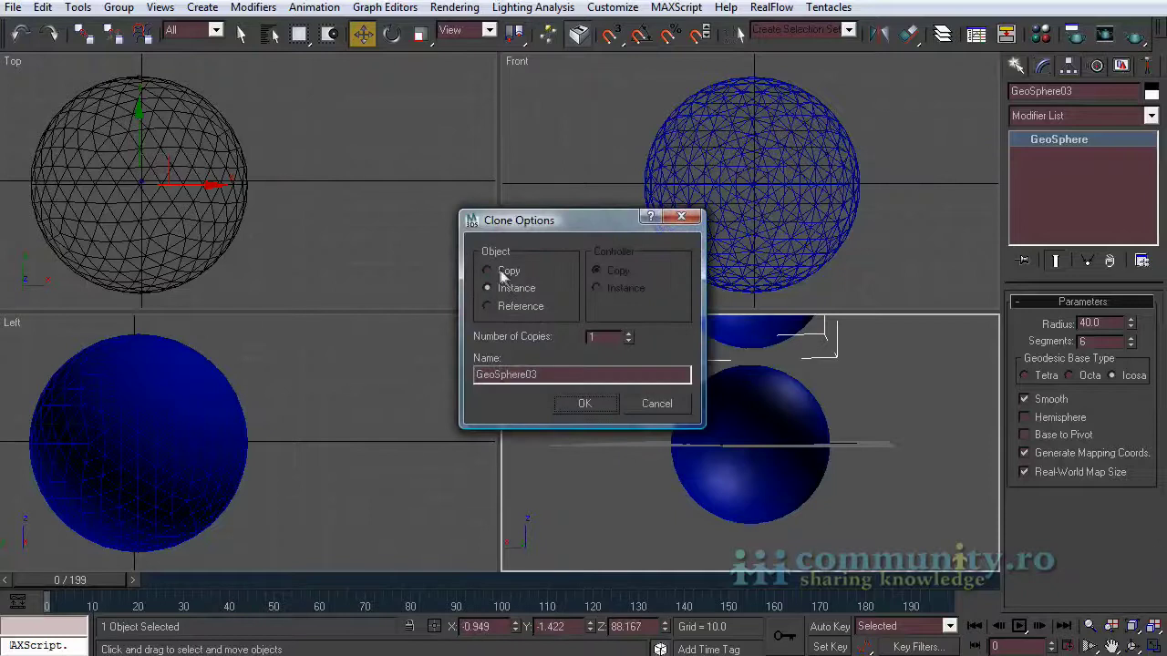
pyautogui.moveTo(542, 374); pyautogui.dragTo(424, 372)
pyautogui.write('mask')
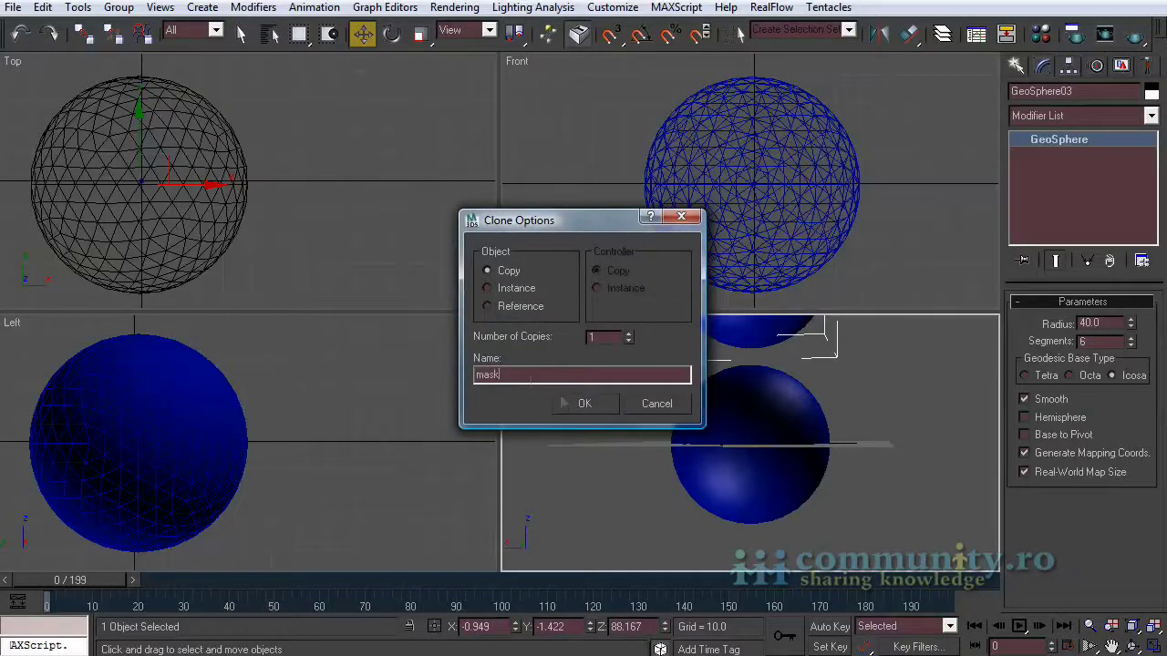
pyautogui.write('_vol_sel')
pyautogui.press('Return')
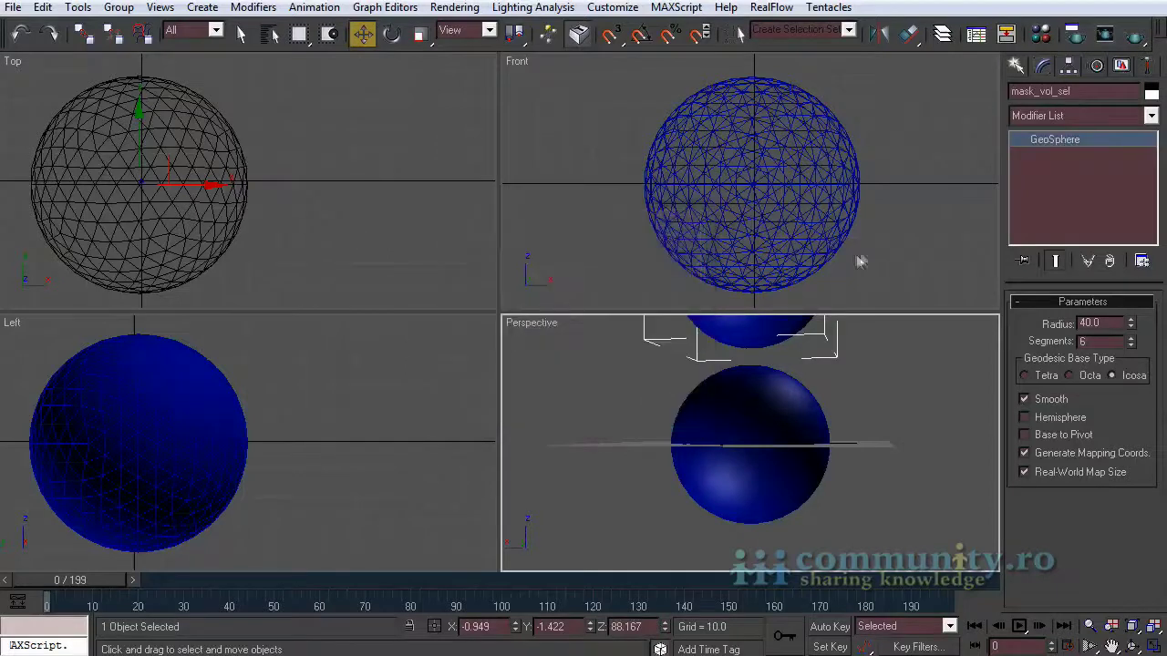
# Apply the Car_Paint_RED material to the original geosphere and a separate blue-tinted material to the mask_vol_sel copy
pyautogui.click(1041, 34)
pyautogui.moveTo(208, 144); pyautogui.dragTo(776, 453)
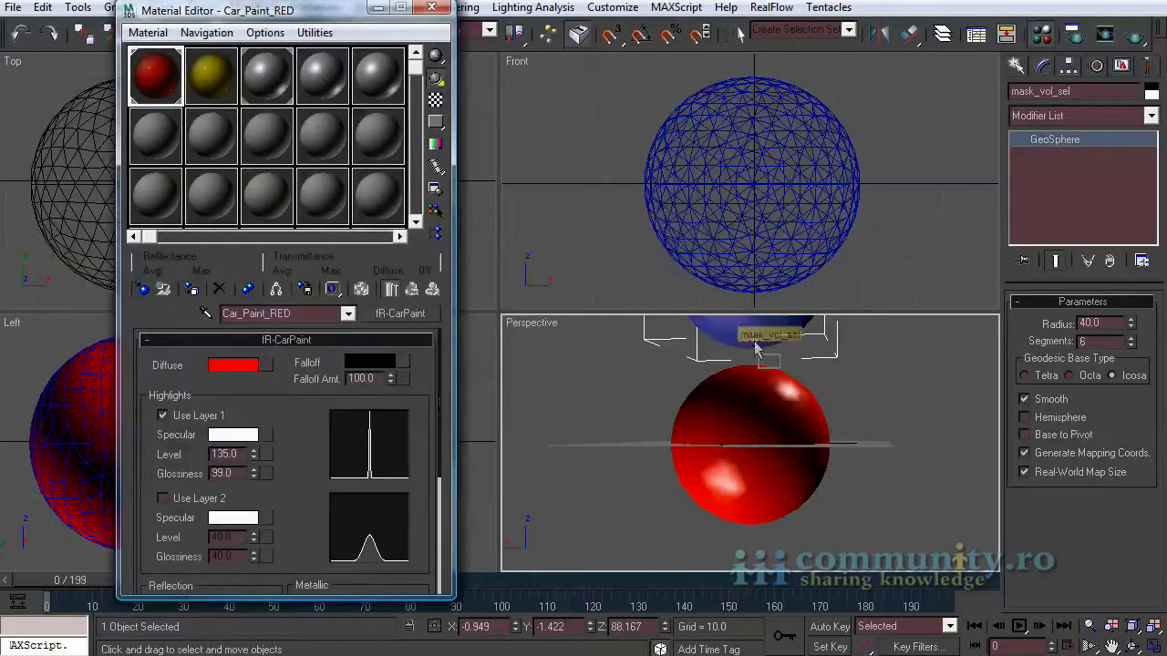
pyautogui.click(266, 75)
pyautogui.click(232, 451)
pyautogui.moveTo(565, 128); pyautogui.dragTo(538, 145)
pyautogui.click(591, 195)
pyautogui.click(431, 9)
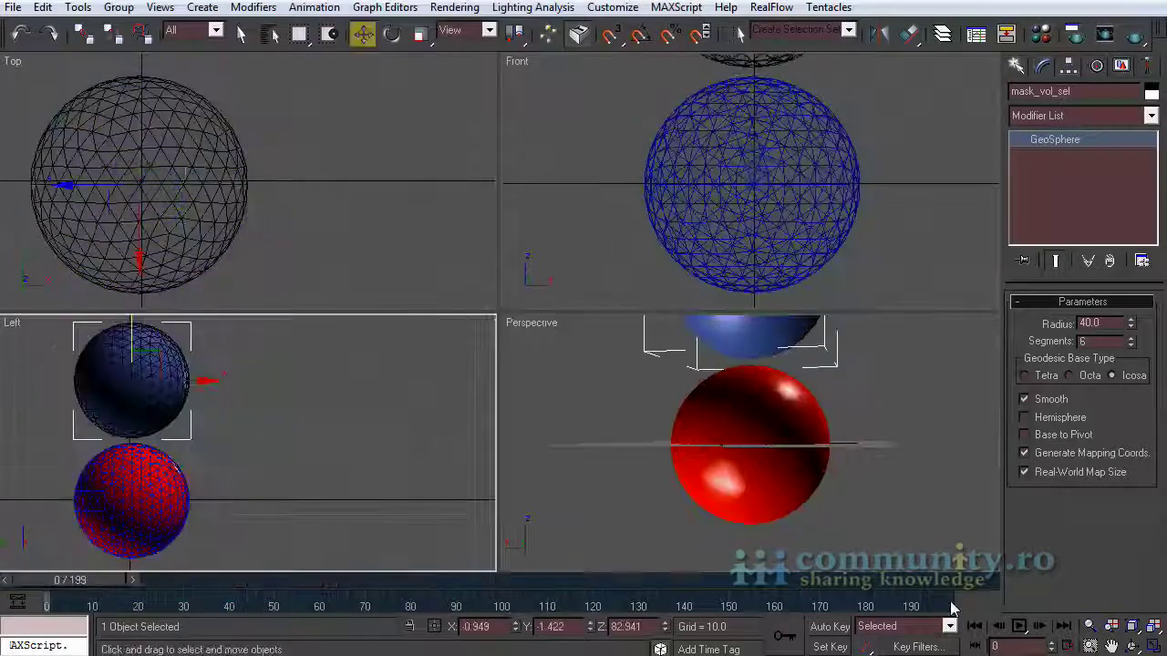
# Animate mask_vol_sel with Auto Key so it moves from above the geosphere to below it by frame 30, and slightly enlarge its radius
pyautogui.click(830, 627)
pyautogui.moveTo(102, 581); pyautogui.dragTo(222, 584)
pyautogui.press('w')
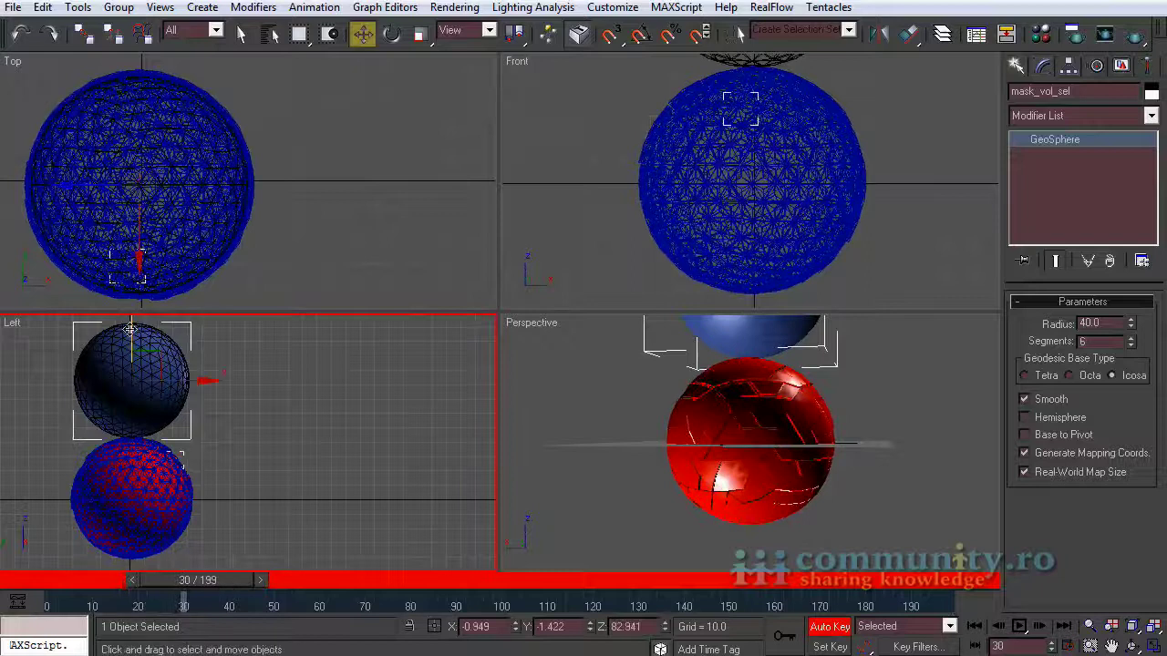
pyautogui.moveTo(132, 378); pyautogui.dragTo(50, 603)
pyautogui.moveTo(1131, 319); pyautogui.dragTo(1133, 327)
pyautogui.moveTo(94, 578); pyautogui.dragTo(300, 573)
pyautogui.press('w')
pyautogui.click(828, 628)
pyautogui.click(911, 465)
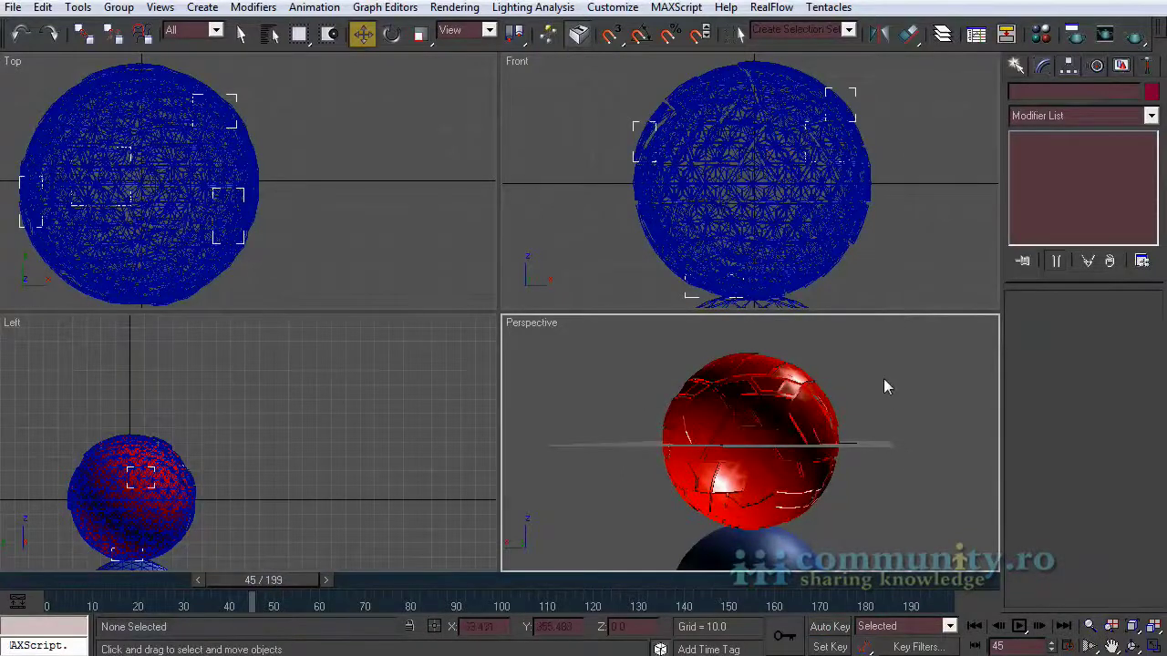
# Select all fragments from TPOP_Export_1_0 to TPOP_Export_106_105 by name and hide them
pyautogui.click(270, 34)
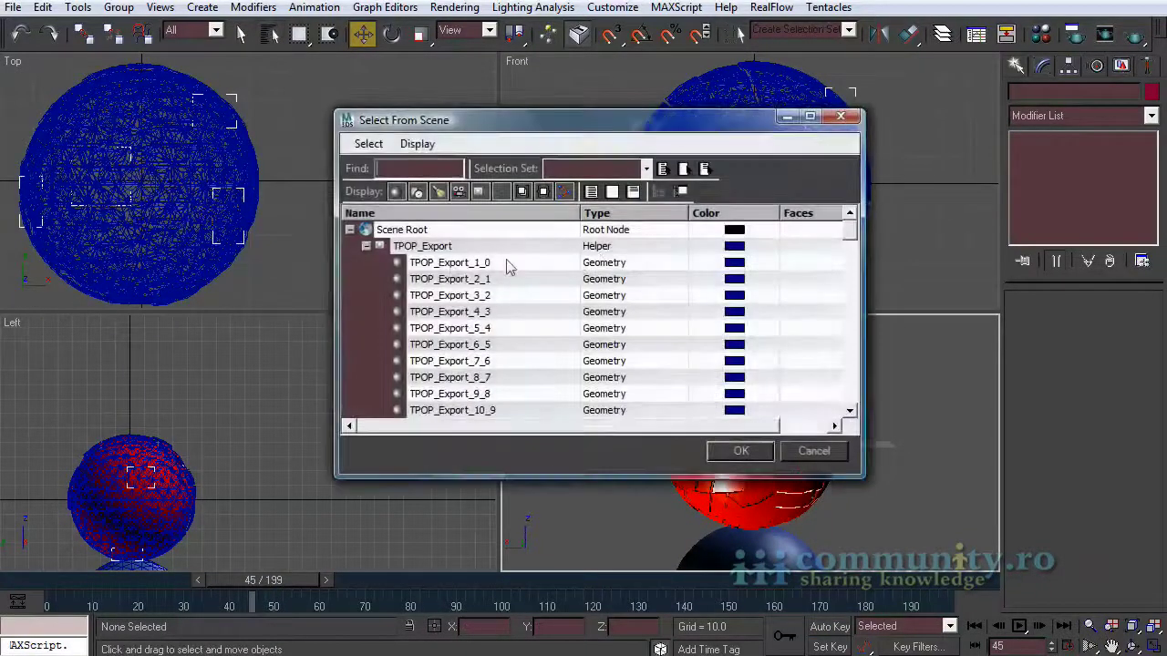
pyautogui.click(429, 248)
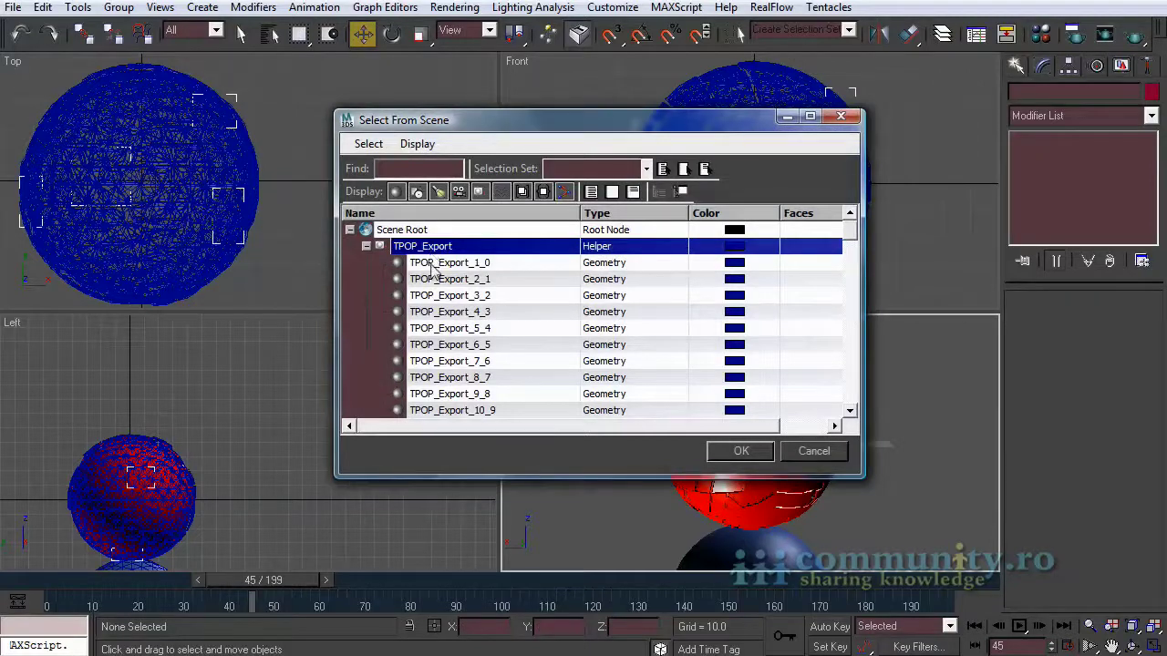
pyautogui.scroll(-20, 493, 328)
pyautogui.keyDown('shift'); pyautogui.click(473, 378); pyautogui.keyUp('shift')
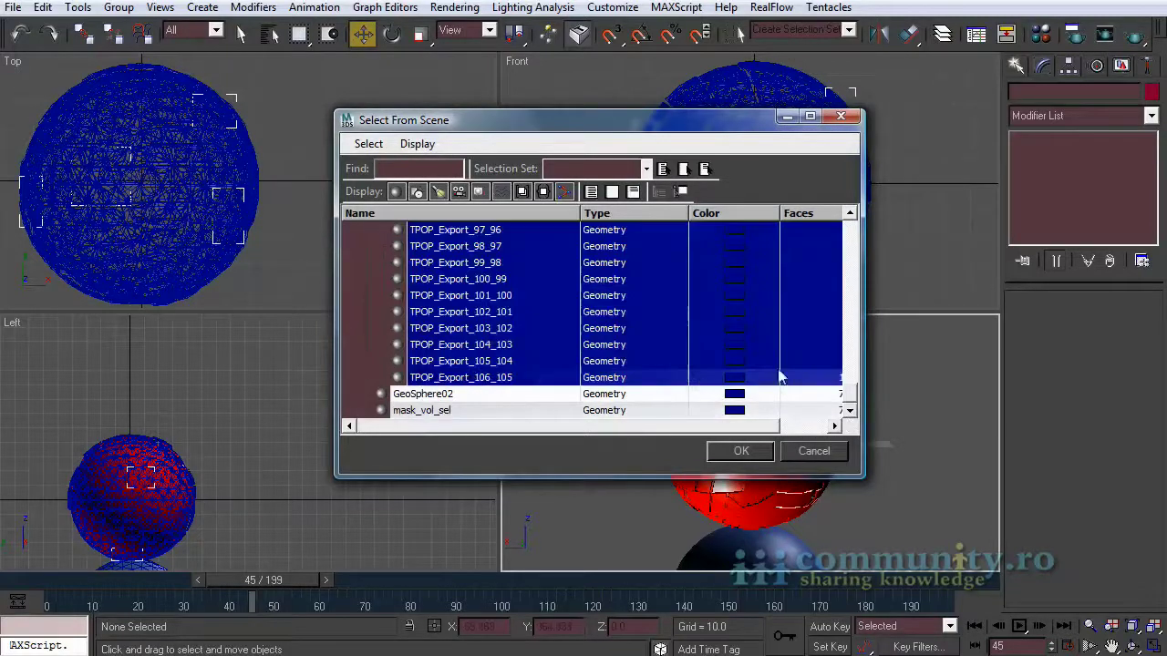
pyautogui.scroll(20, 445, 306)
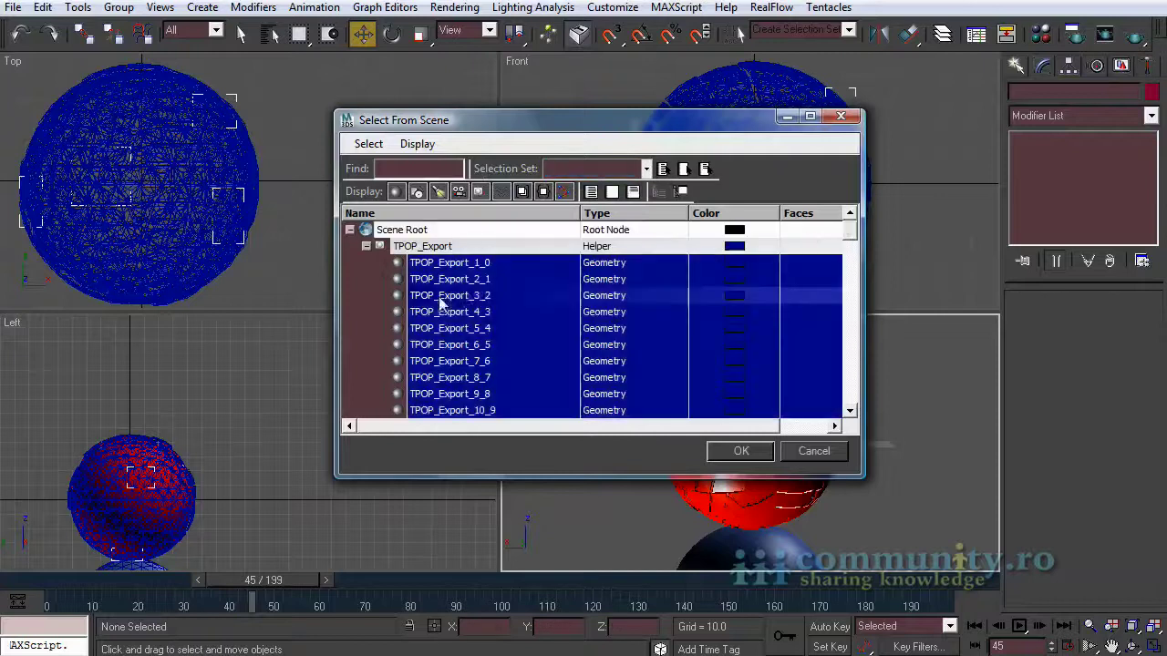
pyautogui.click(741, 453)
pyautogui.rightClick(843, 441)
pyautogui.click(938, 302)
# Return to frame 0 and add a Vol. Select modifier at Face level to the red geosphere
pyautogui.moveTo(183, 602); pyautogui.dragTo(52, 620)
pyautogui.click(766, 410)
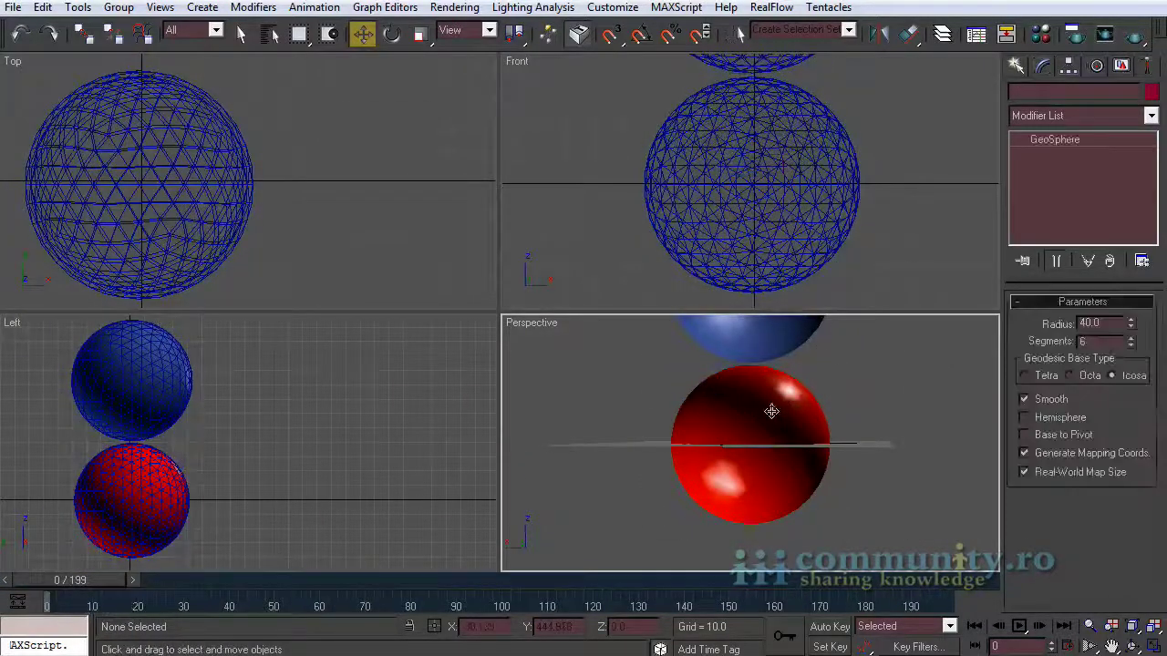
pyautogui.click(1151, 114)
pyautogui.click(1050, 205)
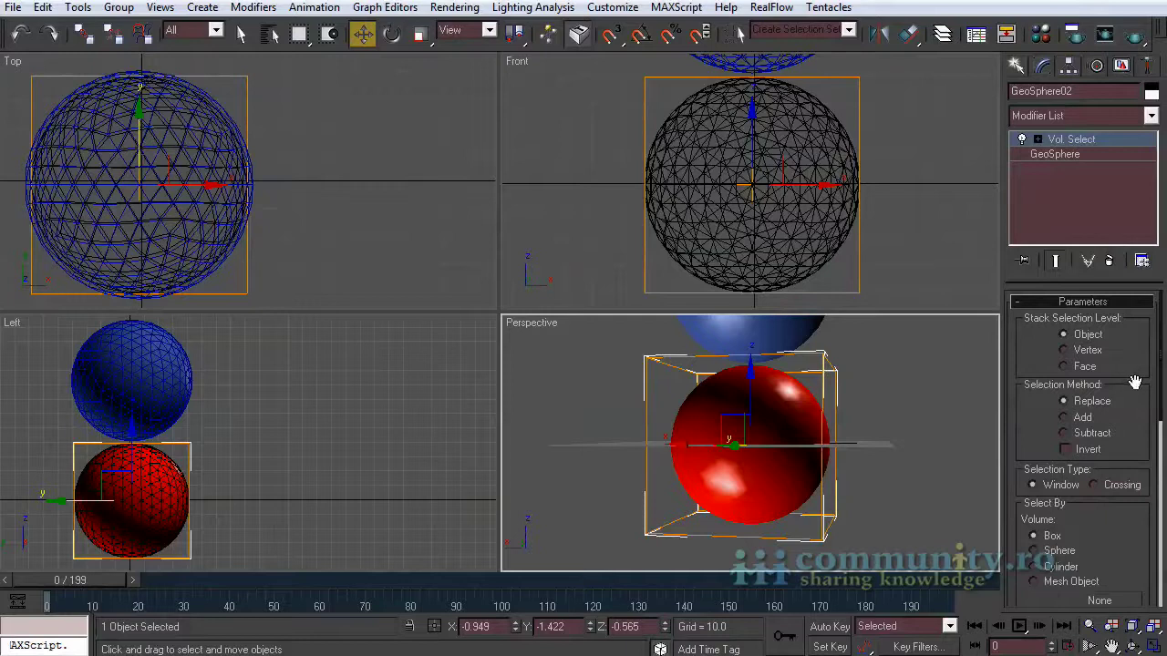
pyautogui.moveTo(1139, 372); pyautogui.dragTo(1137, 364)
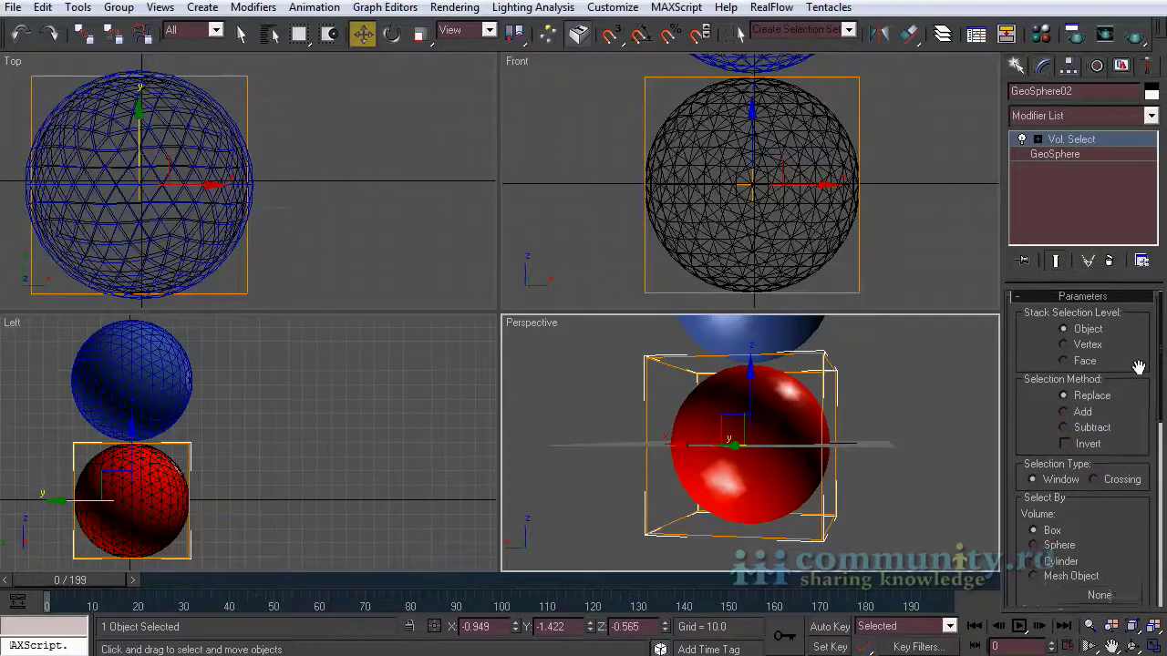
pyautogui.click(1064, 340)
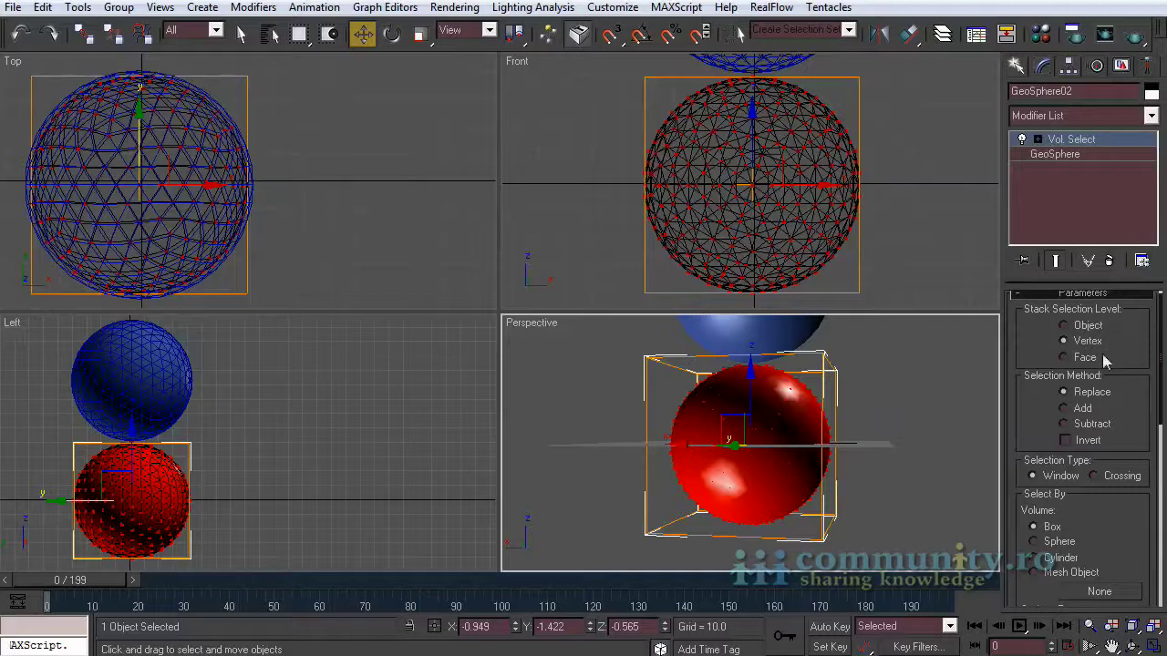
pyautogui.click(1064, 357)
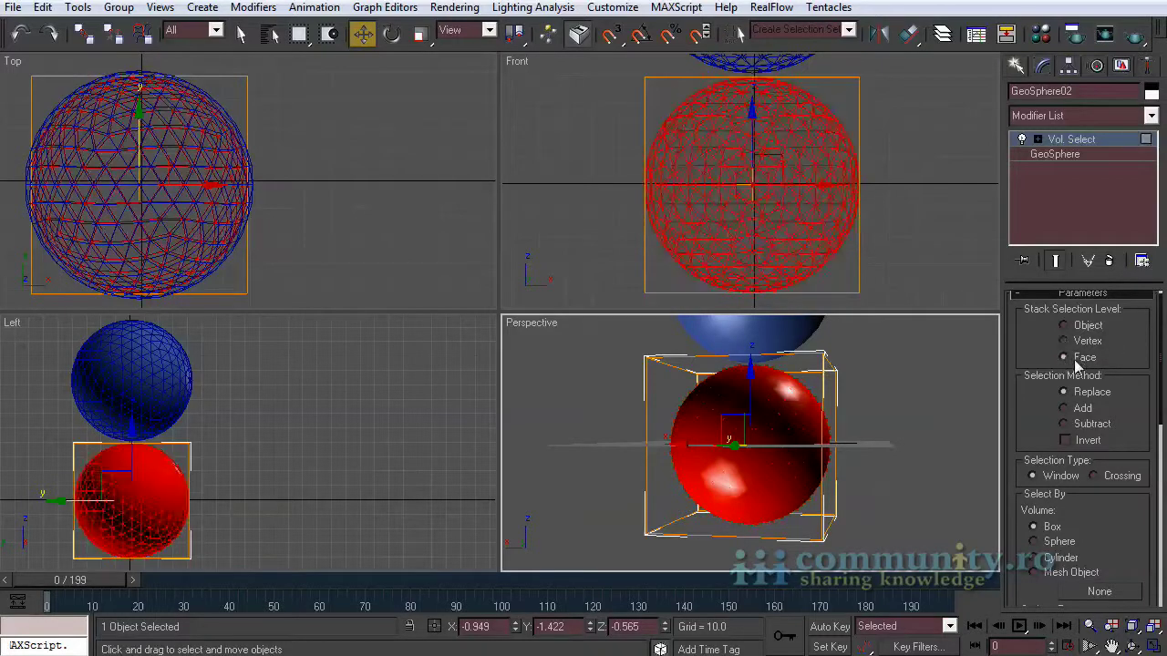
# Set the Vol. Select volume to Mesh Object and pick mask_vol_sel as the selecting mesh
pyautogui.moveTo(1138, 412); pyautogui.dragTo(1144, 398)
pyautogui.scroll(-3, 1144, 398)
pyautogui.scroll(-2, 1126, 430)
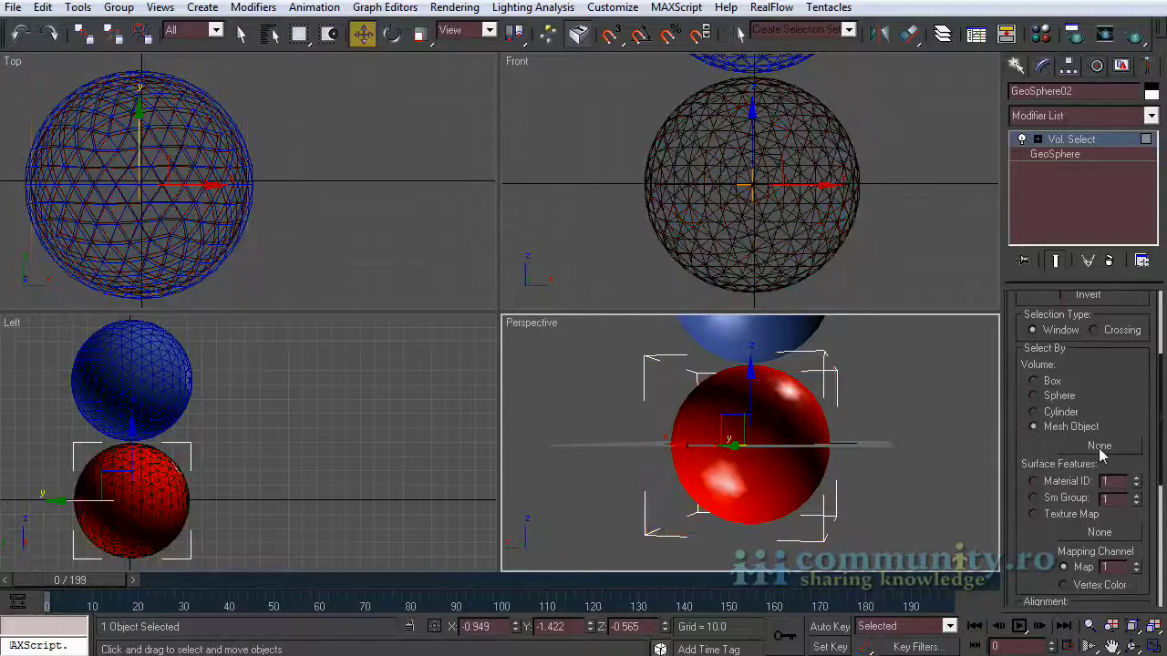
pyautogui.click(1102, 447)
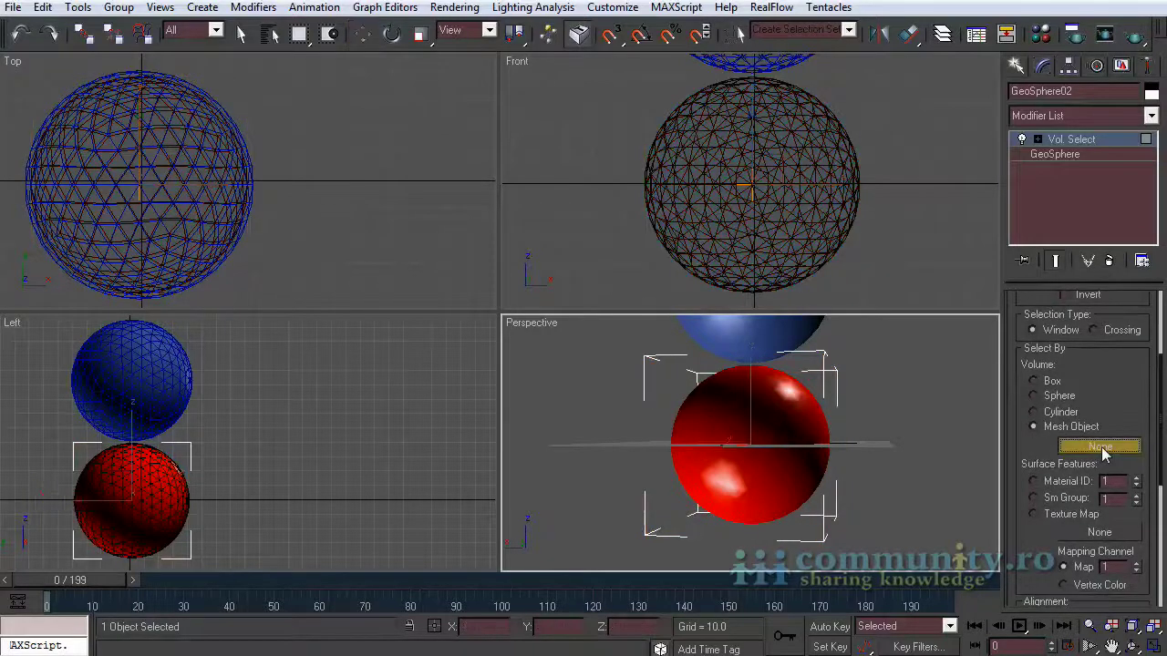
pyautogui.click(780, 334)
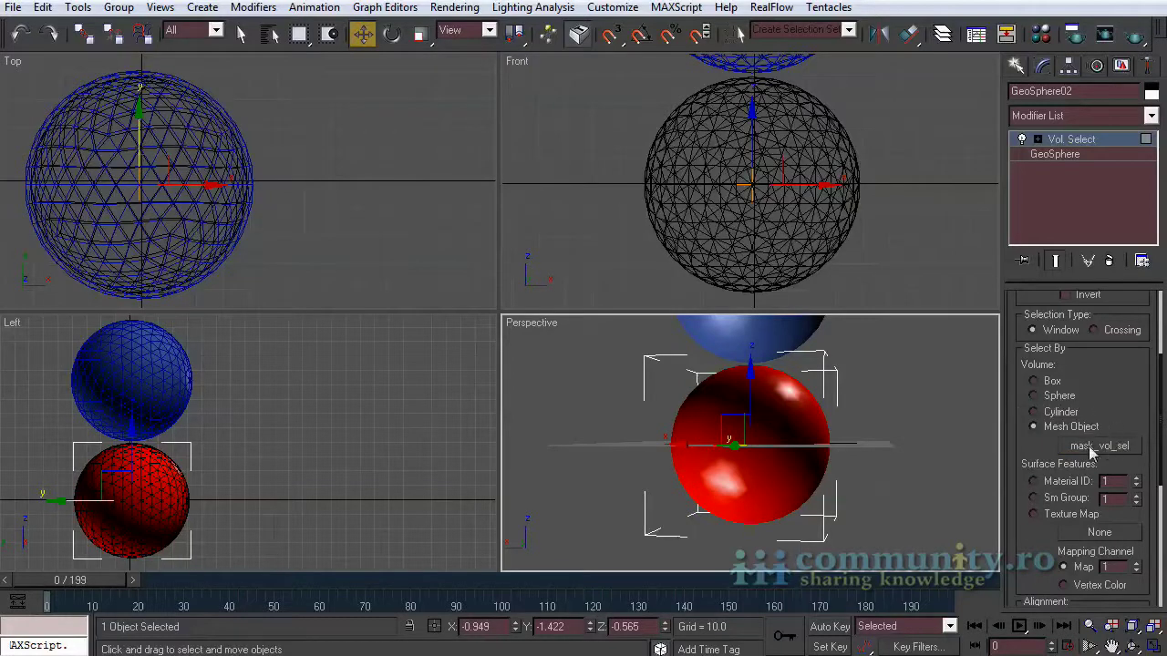
# Review the remaining Vol. Select parameters and scrub to frame 13 to check the faces selected by the mask
pyautogui.moveTo(1133, 399); pyautogui.dragTo(1133, 315)
pyautogui.moveTo(1044, 483); pyautogui.dragTo(1027, 258)
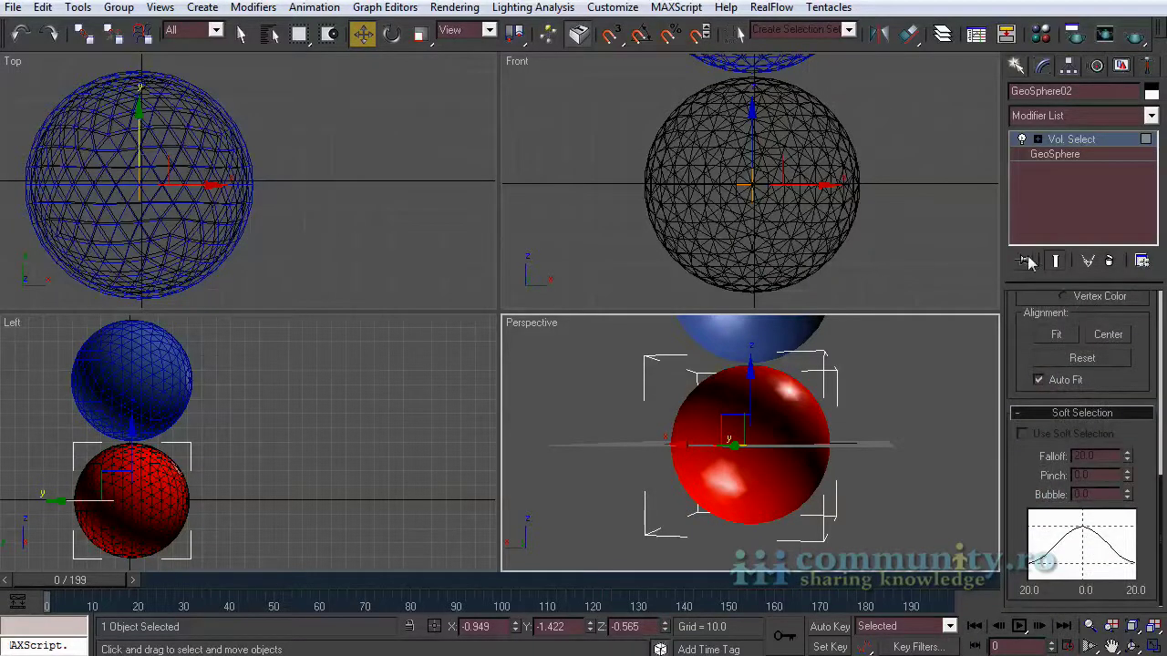
pyautogui.moveTo(96, 577); pyautogui.dragTo(157, 595)
pyautogui.press('w')
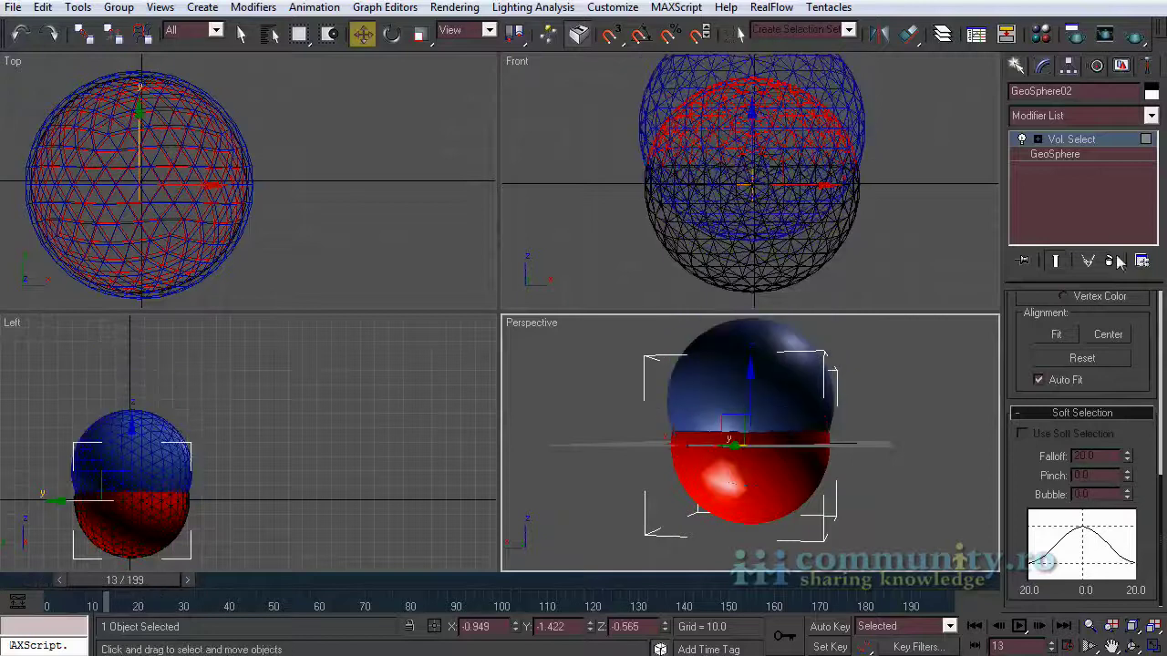
# Add a DeleteMesh modifier above Vol. Select on GeoSphere02 to remove the selected faces
pyautogui.click(1152, 116)
pyautogui.scroll(5, 1158, 265)
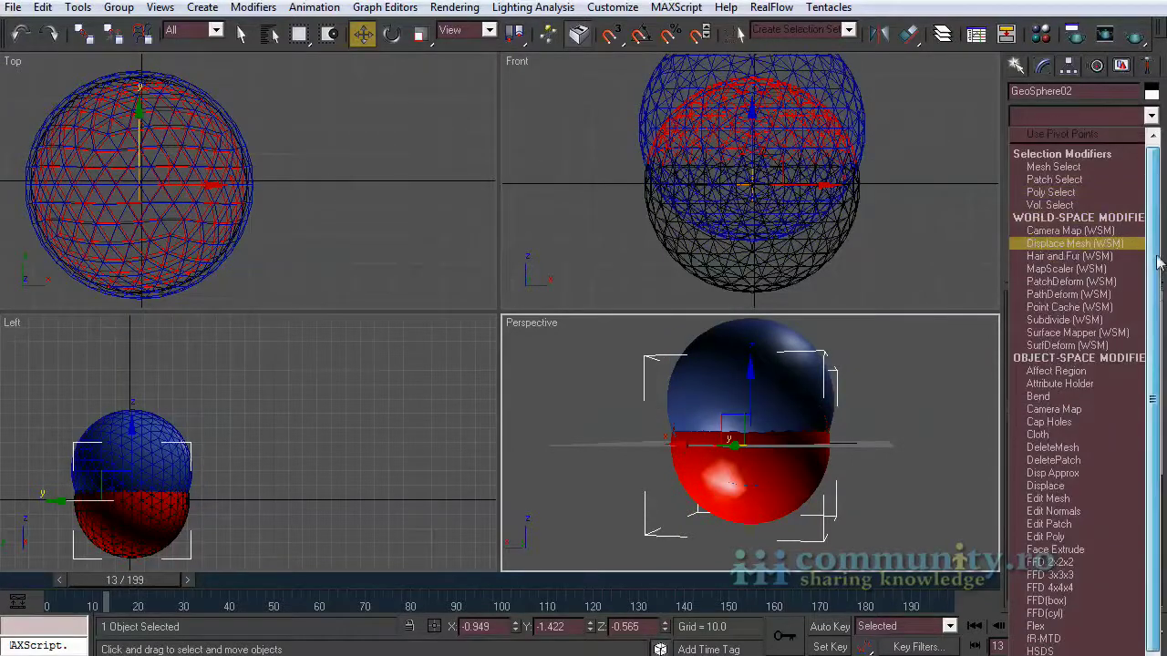
pyautogui.scroll(-1, 1058, 292)
pyautogui.click(1058, 421)
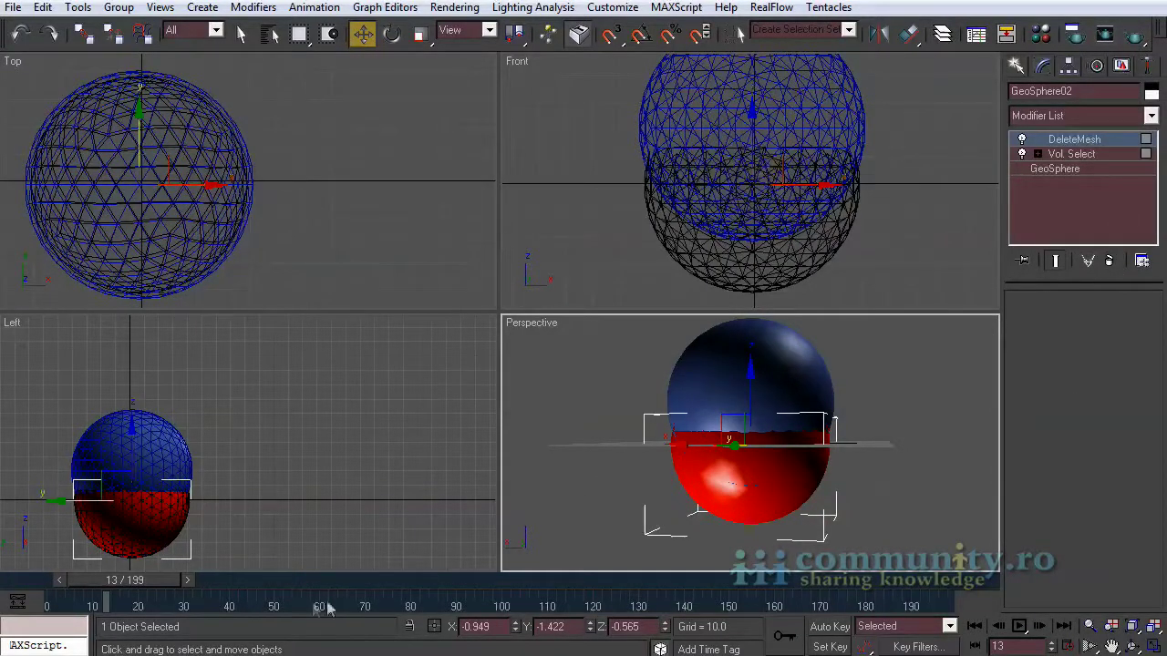
# Select the mask_vol_sel sphere, return to frame 0 and delete all of its keys at frame 30
pyautogui.click(720, 365)
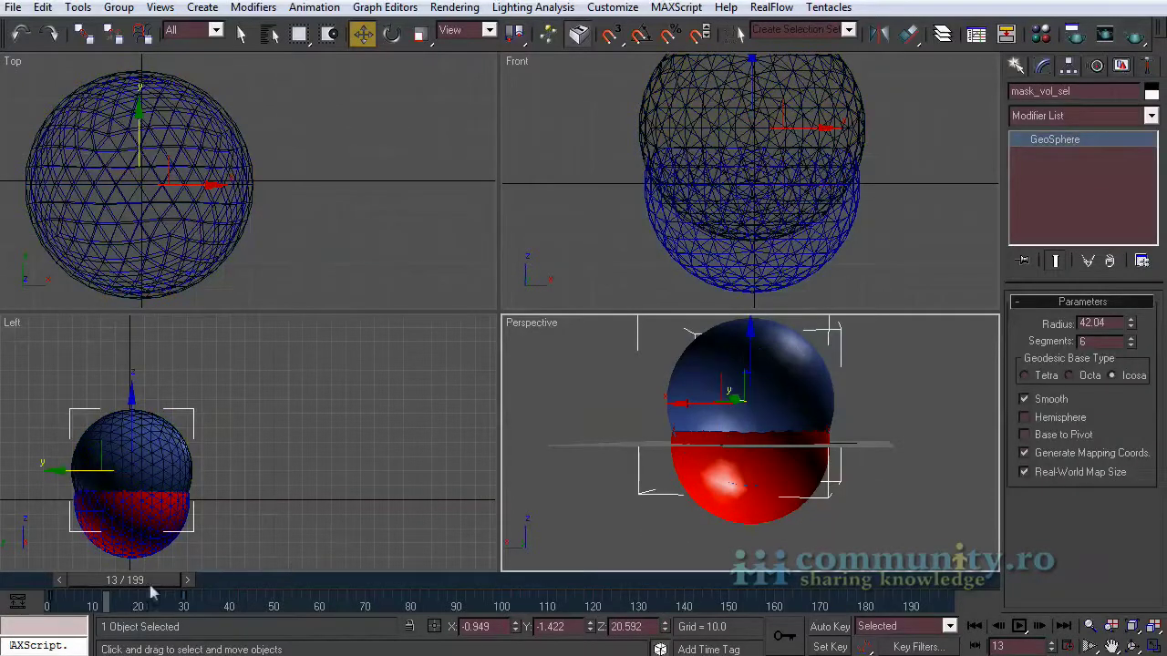
pyautogui.moveTo(152, 584)
pyautogui.mouseDown()
pyautogui.moveTo(215, 579)
pyautogui.moveTo(99, 603)
pyautogui.moveTo(211, 591)
pyautogui.moveTo(115, 595)
pyautogui.moveTo(98, 608)
pyautogui.moveTo(157, 603)
pyautogui.mouseUp()
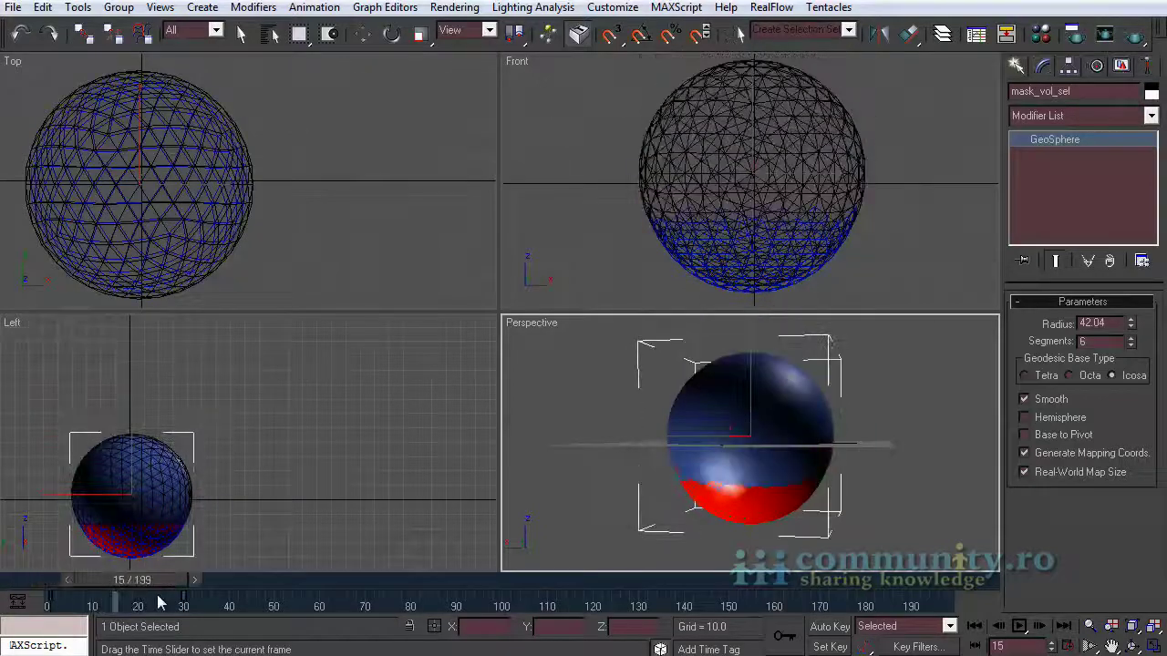
pyautogui.press('w')
pyautogui.press('Home')
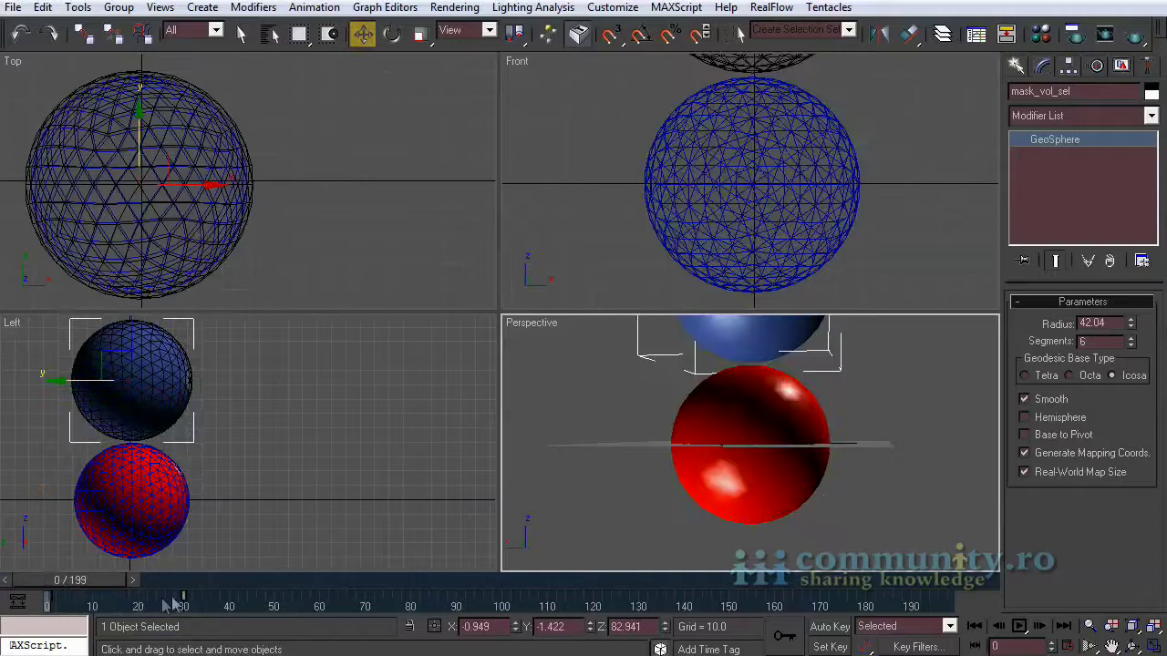
pyautogui.rightClick(184, 595)
pyautogui.moveTo(346, 472)
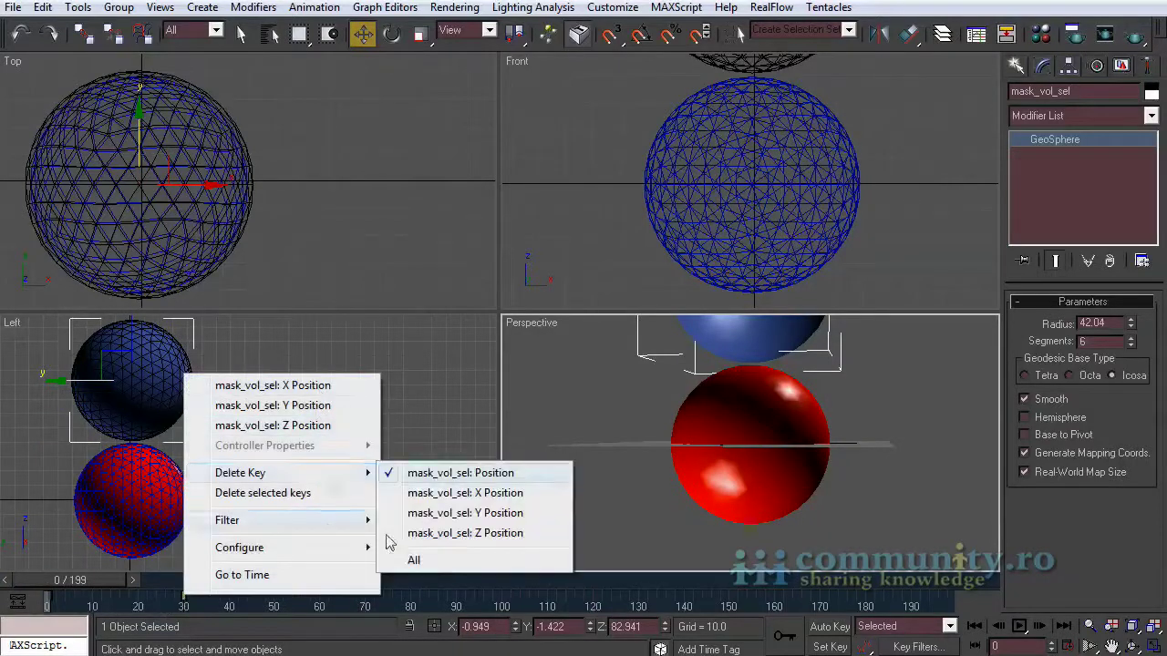
pyautogui.click(439, 561)
# Animate the radius of mask_vol_sel to 126.8 at frame 30 with Auto Key and scrub back to frame 15 to check it
pyautogui.moveTo(65, 578); pyautogui.dragTo(190, 573)
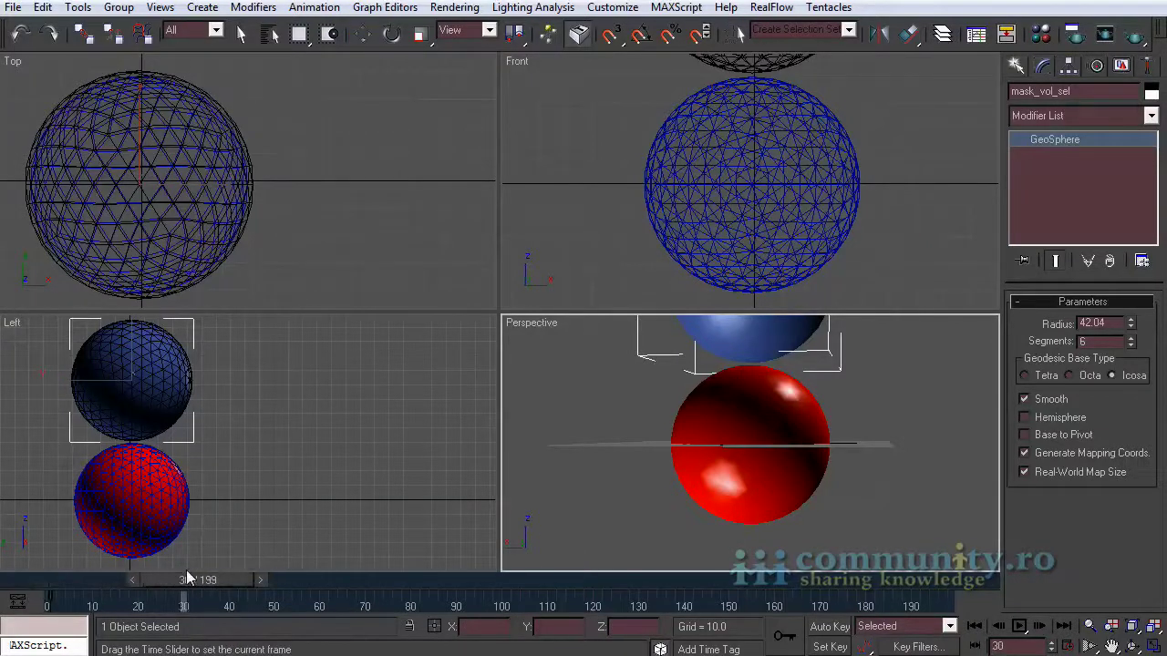
pyautogui.press('w')
pyautogui.click(830, 628)
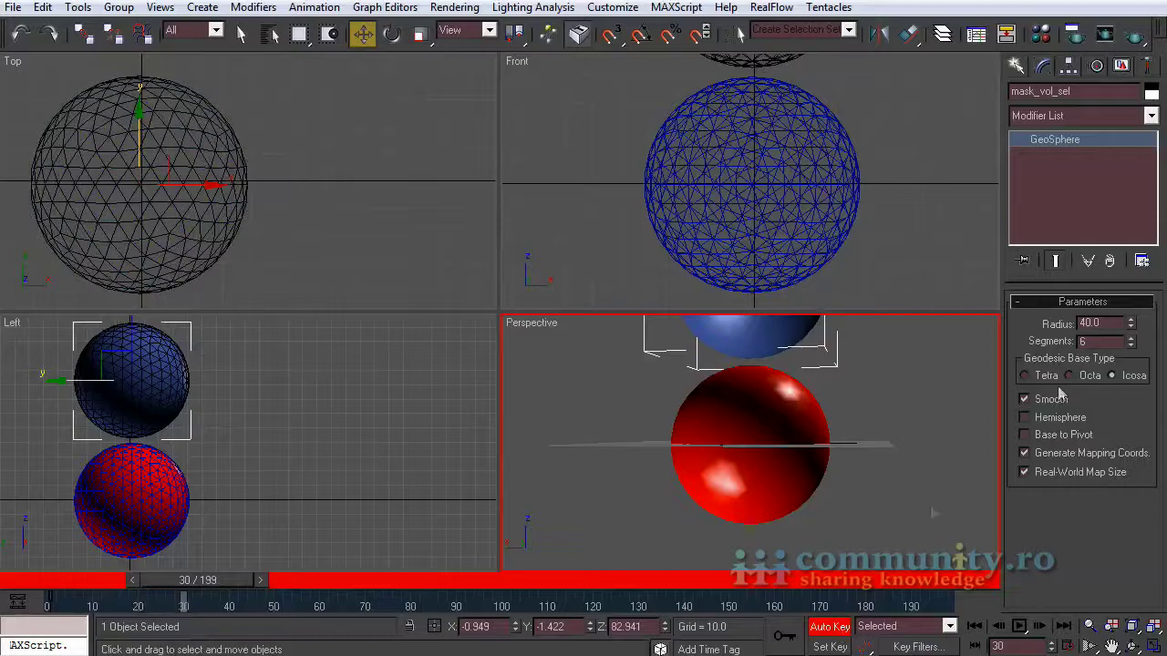
pyautogui.moveTo(1131, 327); pyautogui.dragTo(1135, 125)
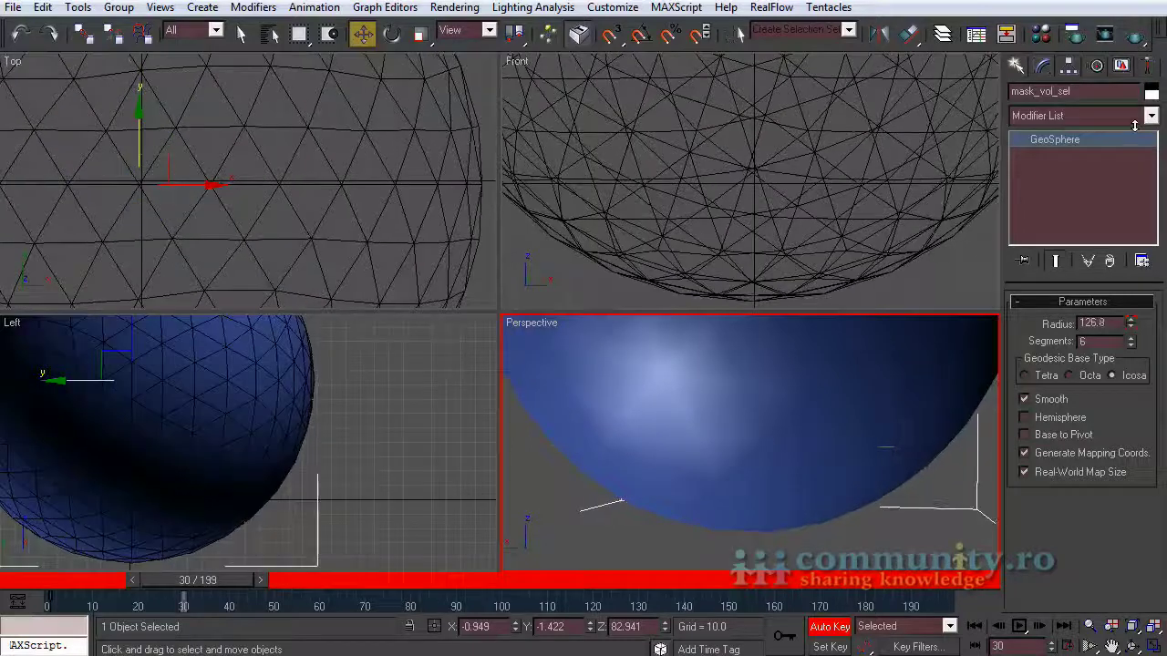
pyautogui.click(829, 628)
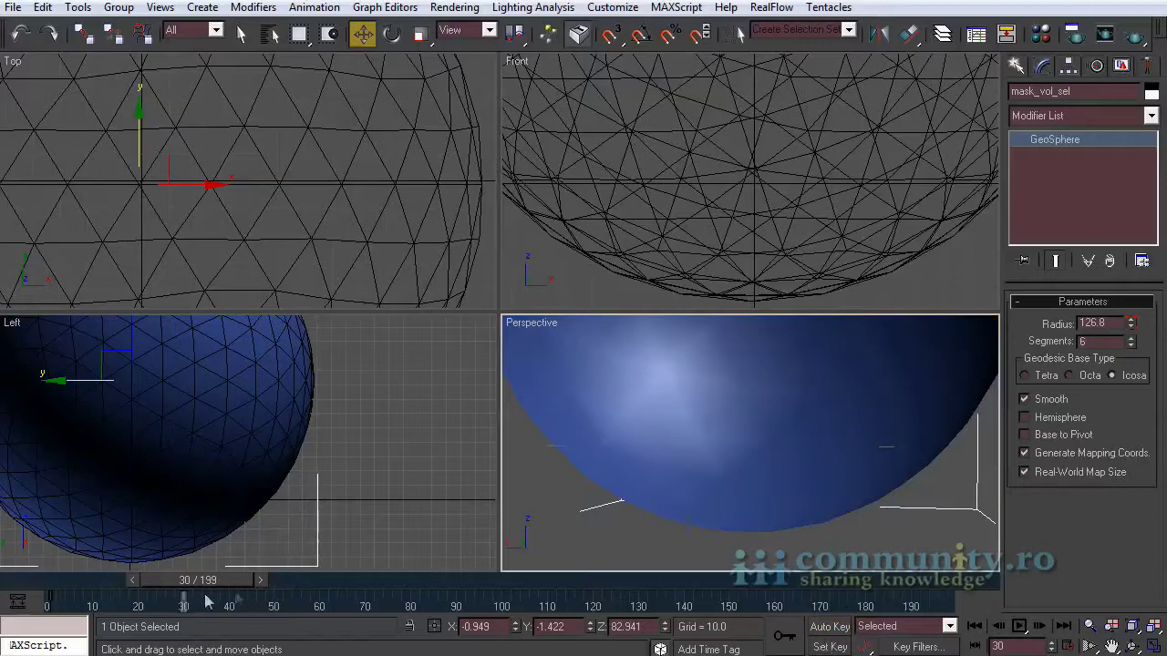
pyautogui.moveTo(229, 582); pyautogui.dragTo(185, 627)
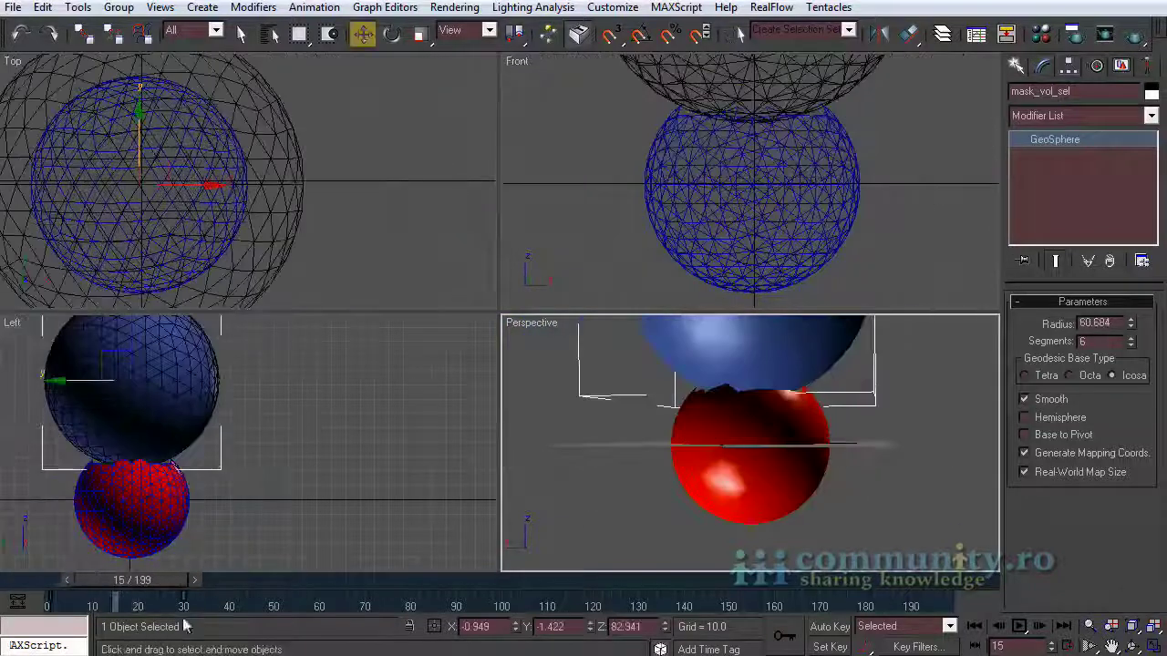
# Hide the mask_vol_sel sphere and scrub to frame 17 to check the disappearing faces of the red sphere
pyautogui.rightClick(773, 349)
pyautogui.click(791, 292)
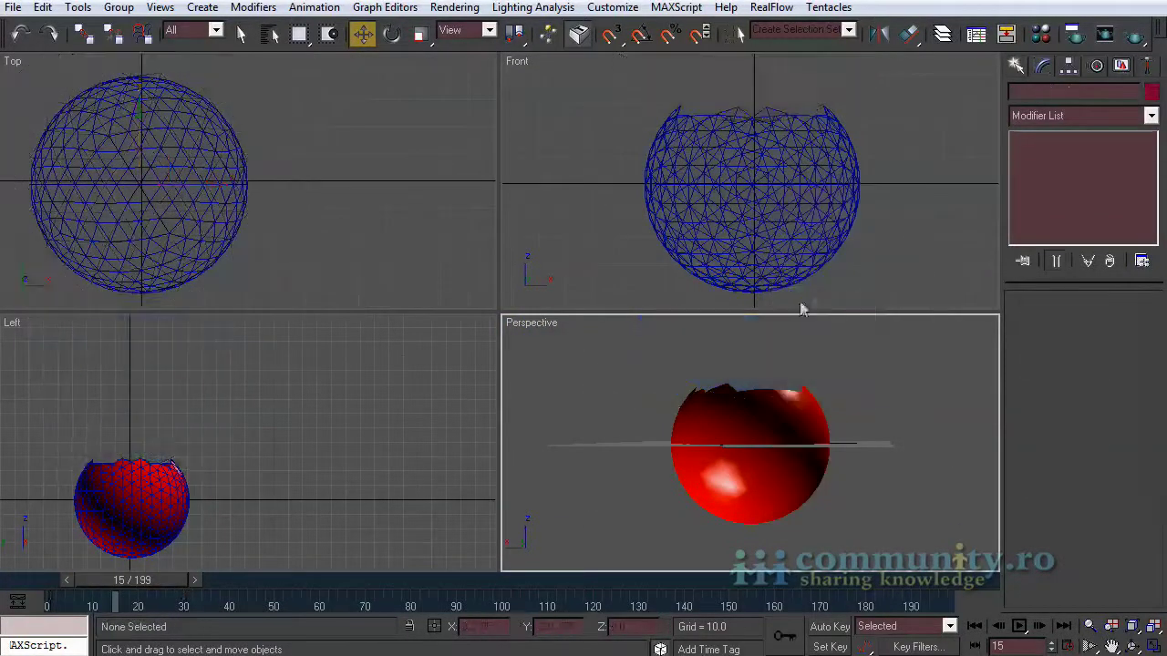
pyautogui.moveTo(146, 578); pyautogui.dragTo(143, 602)
pyautogui.press('w')
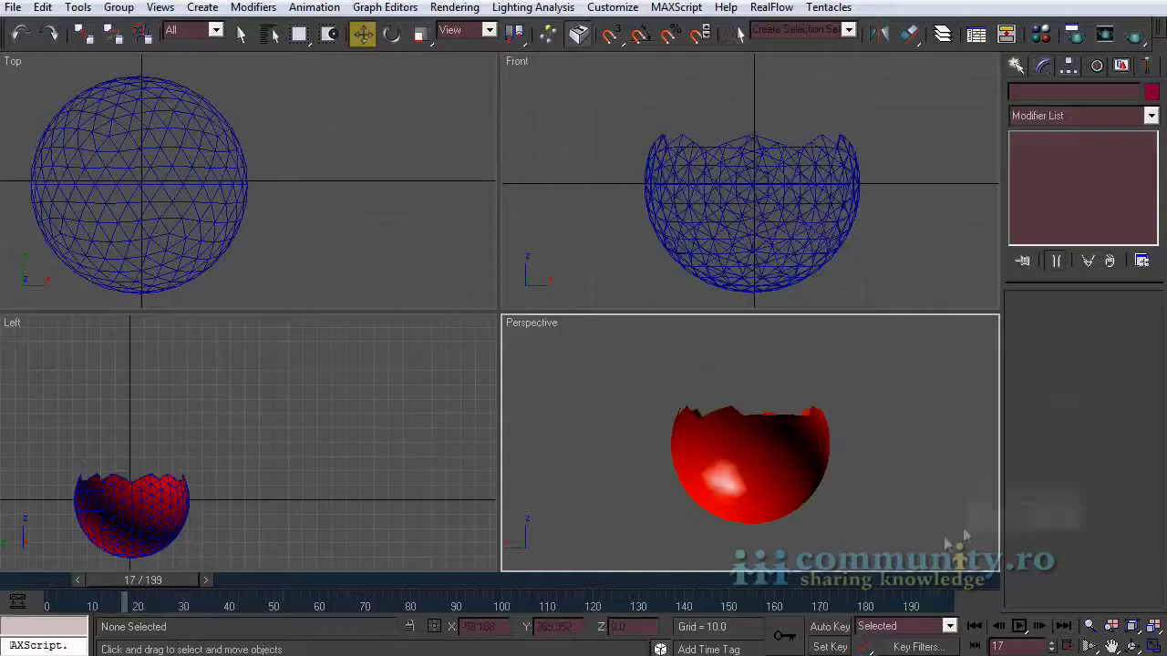
# Unhide the TPOP_Export fragments by name and scrub to frame 126 to check them together with the dissolving sphere
pyautogui.rightClick(971, 383)
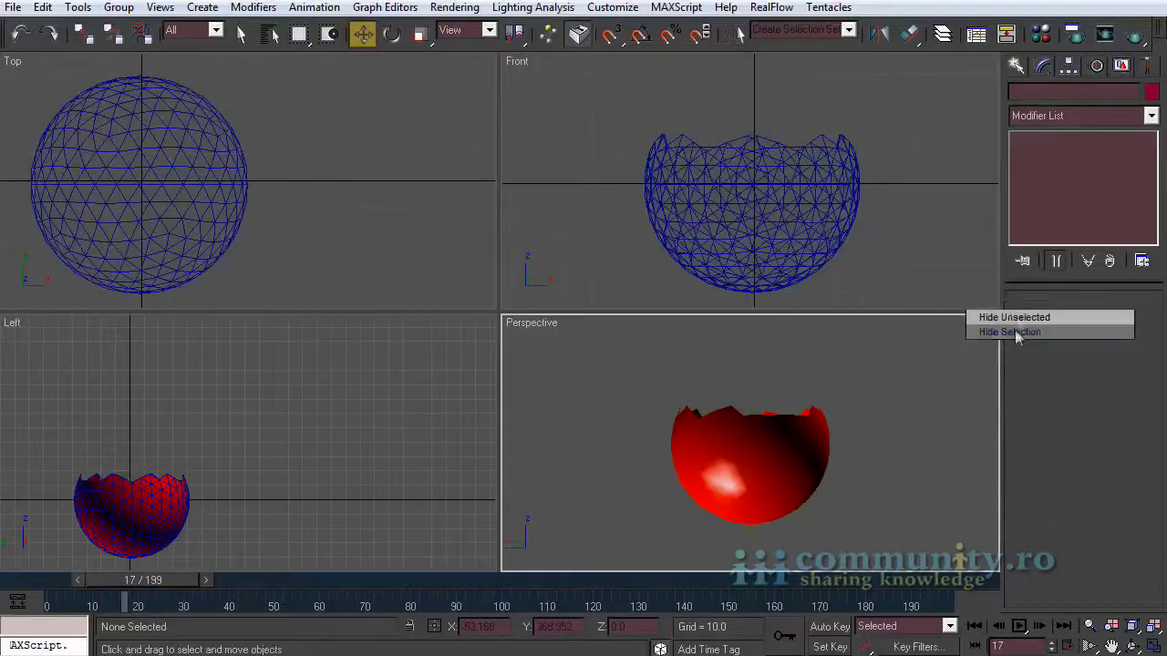
pyautogui.click(1014, 288)
pyautogui.scroll(-20, 484, 401)
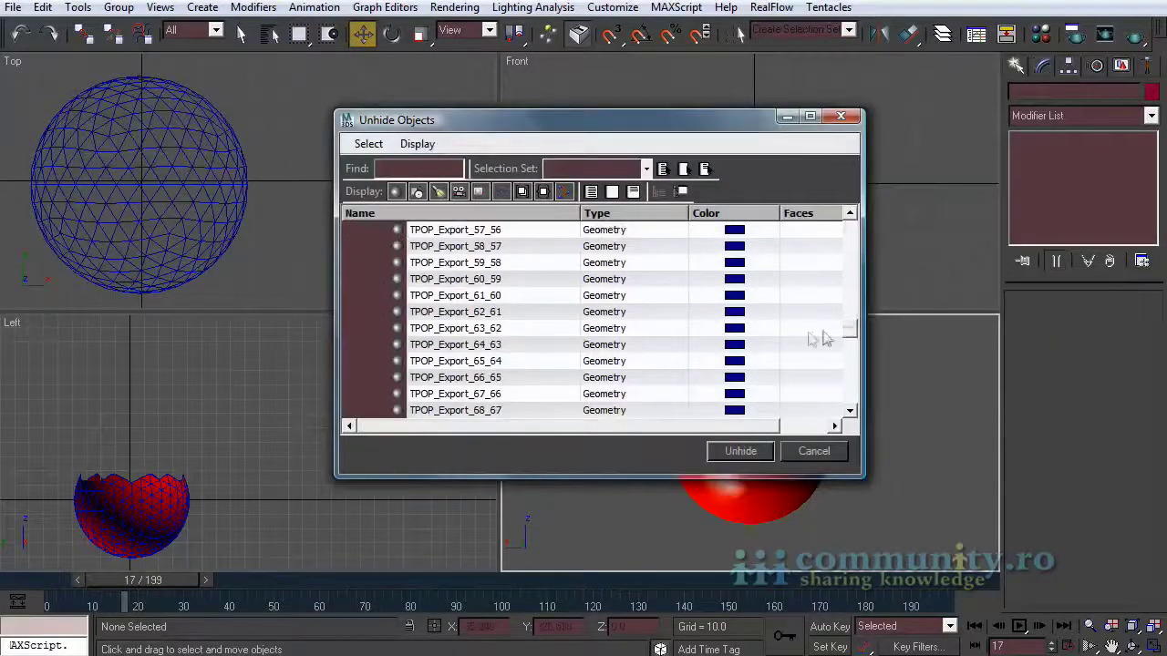
pyautogui.keyDown('shift'); pyautogui.click(483, 409); pyautogui.keyUp('shift')
pyautogui.click(740, 451)
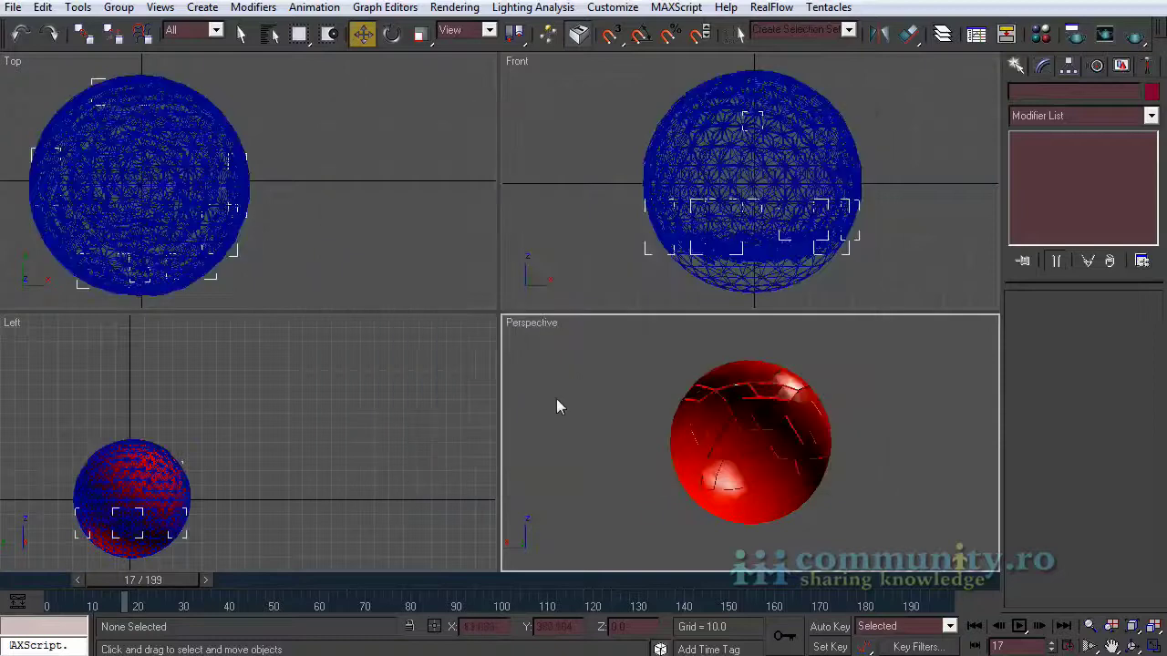
pyautogui.moveTo(146, 586); pyautogui.dragTo(86, 616)
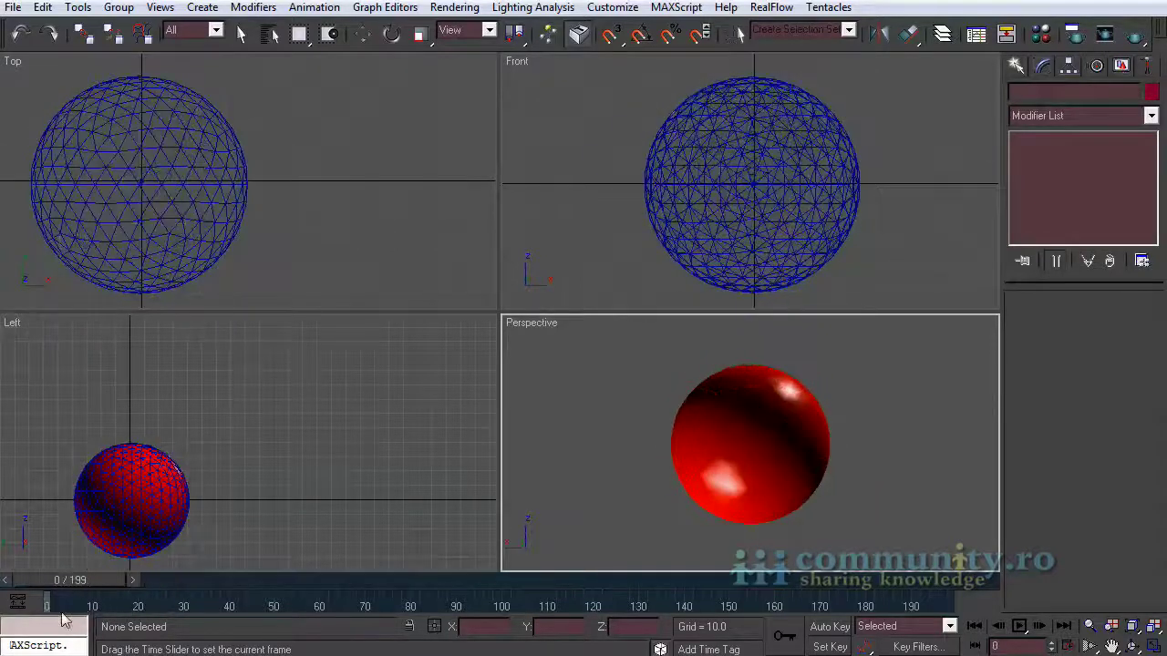
pyautogui.press('w')
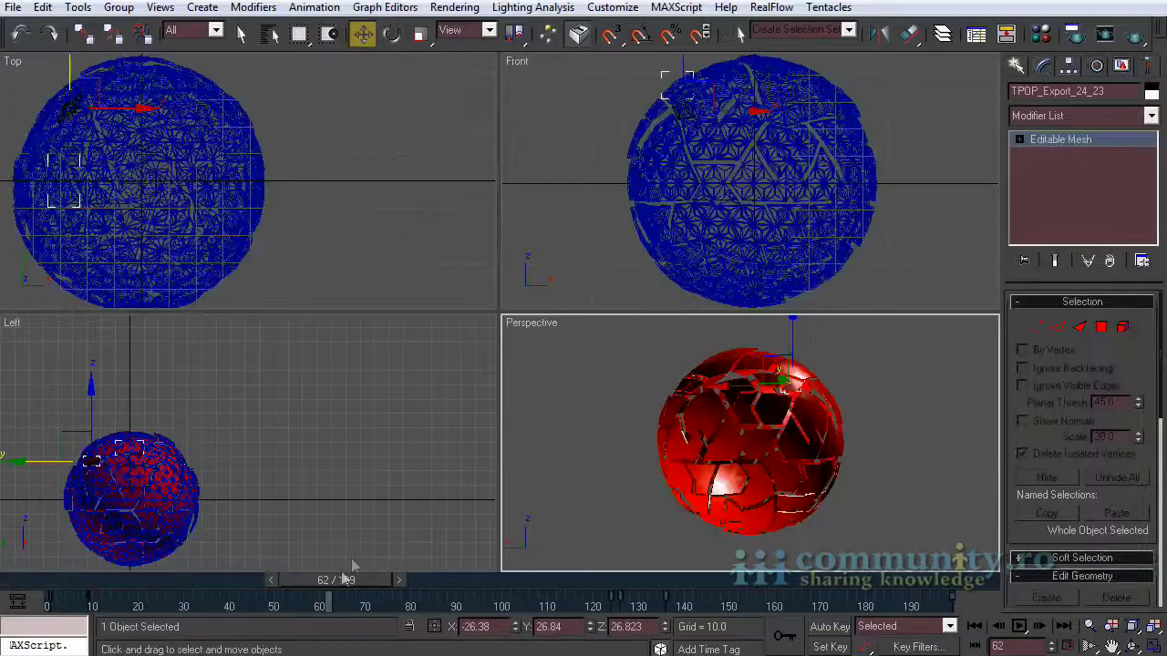
pyautogui.moveTo(344, 583); pyautogui.dragTo(620, 584)
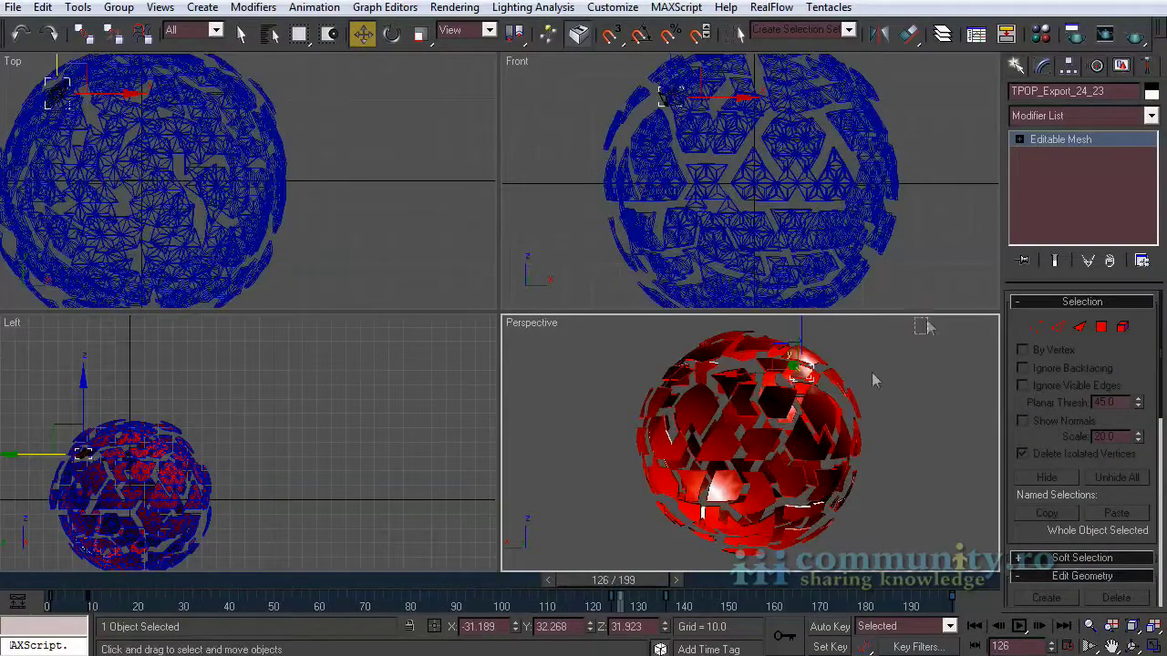
# Select all objects, remove the intact geosphere from the selection at frame 1, and move to frame 15
pyautogui.hotkey('ctrl', 'a')
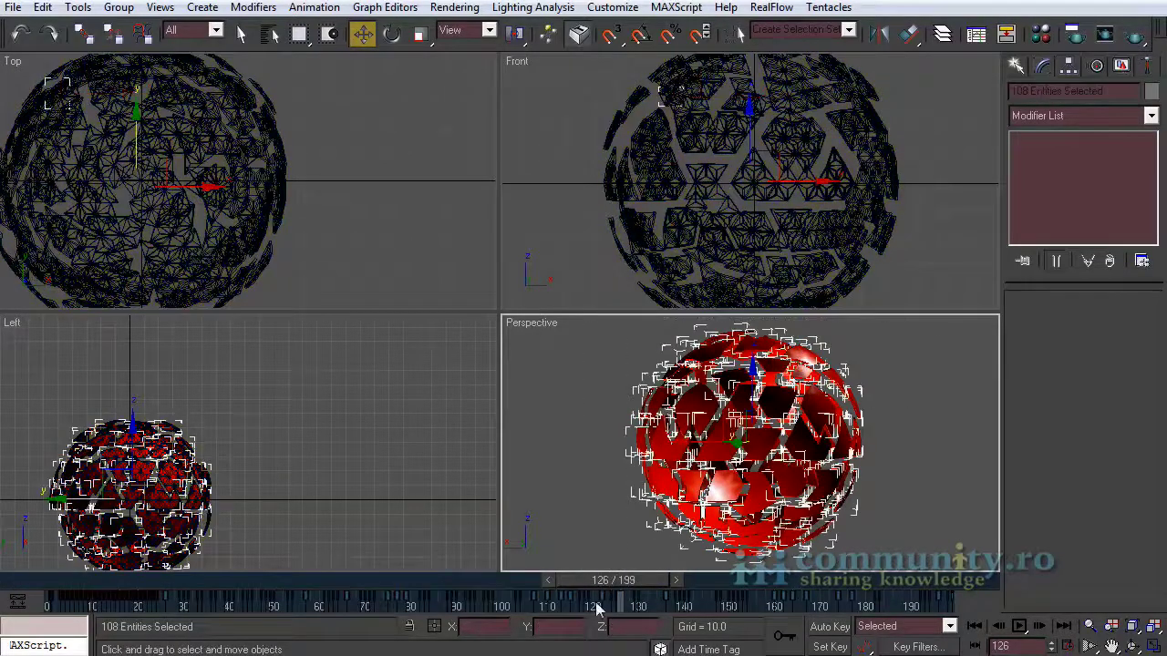
pyautogui.moveTo(629, 580); pyautogui.dragTo(94, 626)
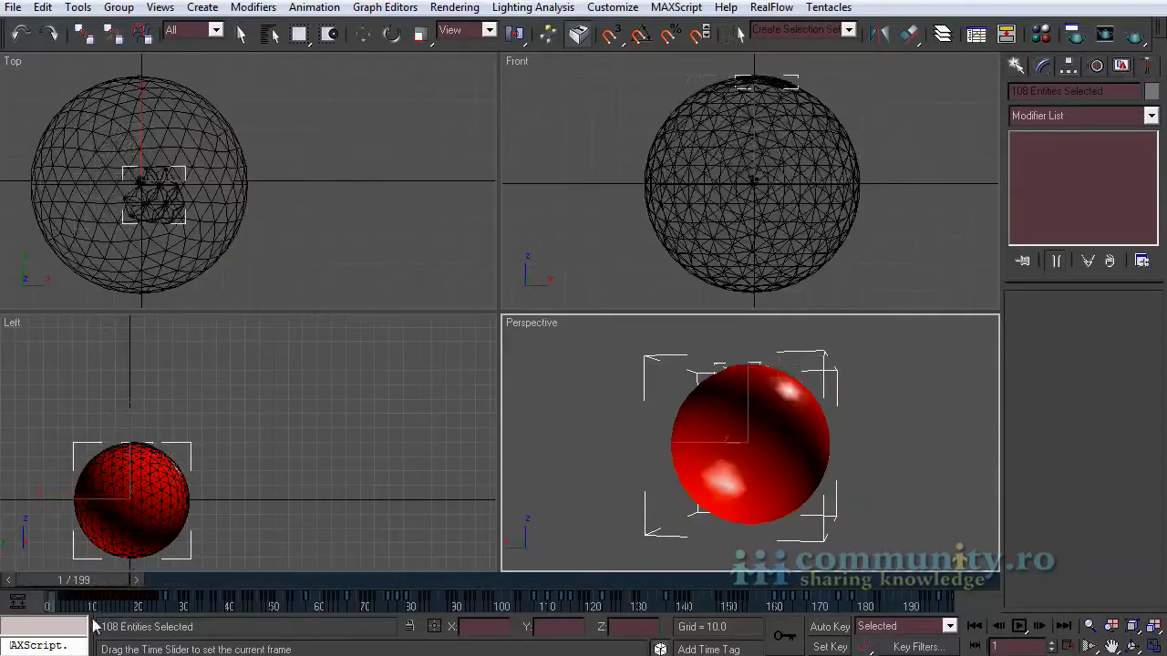
pyautogui.press('w')
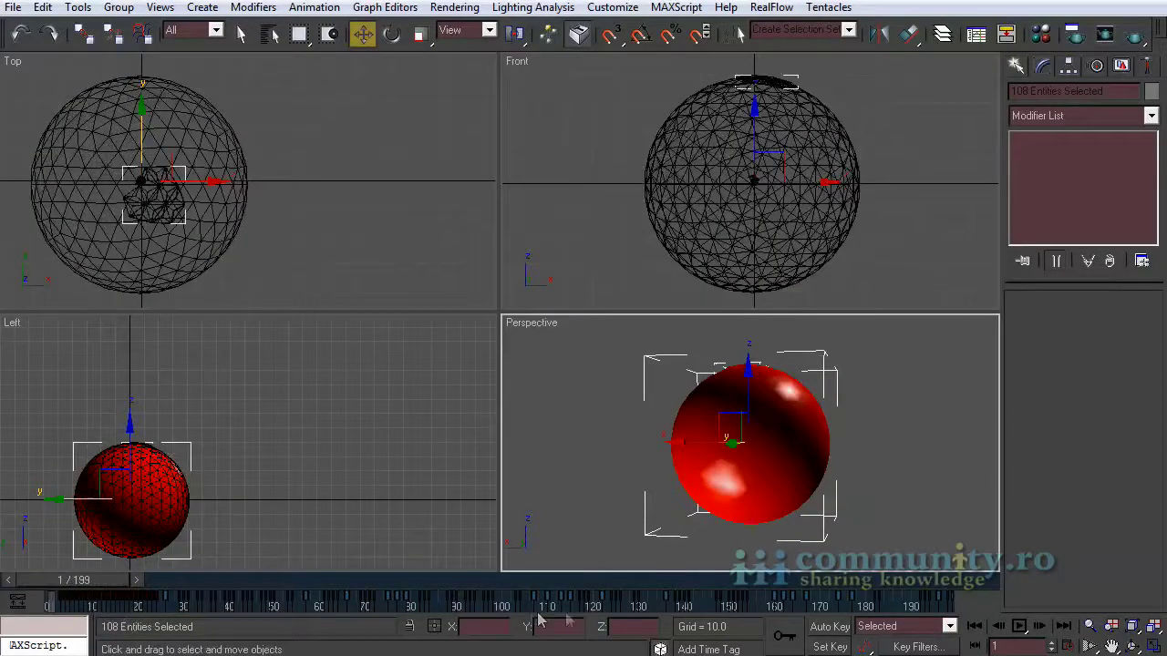
pyautogui.keyDown('alt'); pyautogui.click(757, 491); pyautogui.keyUp('alt')
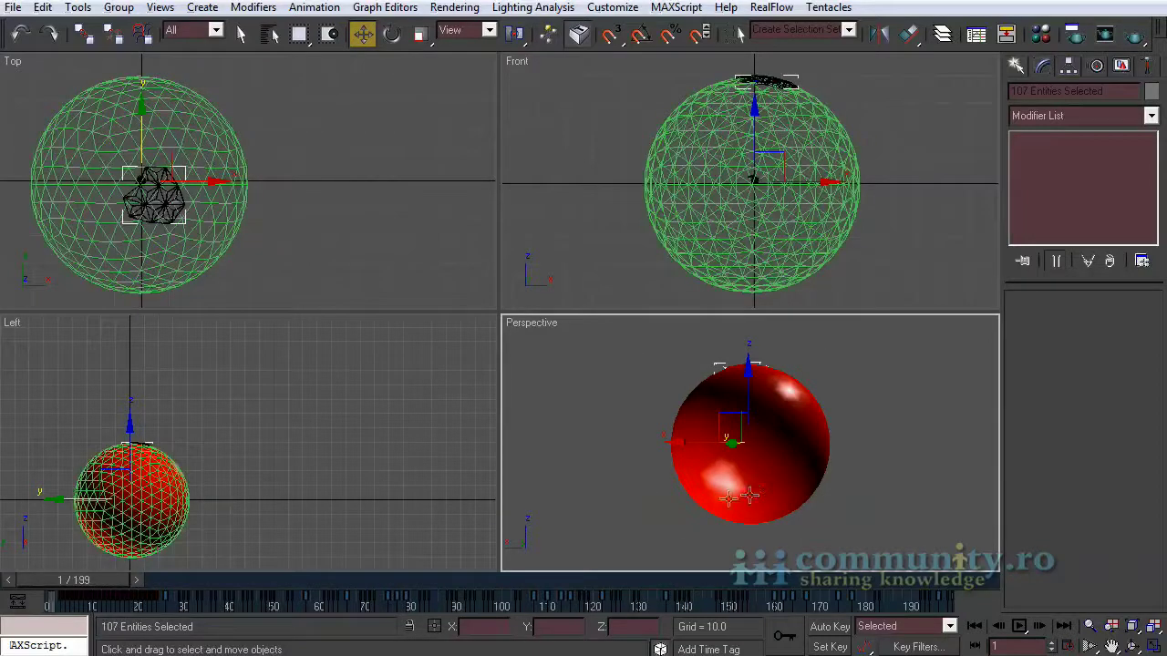
pyautogui.moveTo(92, 580); pyautogui.dragTo(155, 580)
# Open the script TP_peeling_OK.ms from E:\KITURI\PROD\TP_peeling_OK in the MAXScript Editor
pyautogui.click(676, 7)
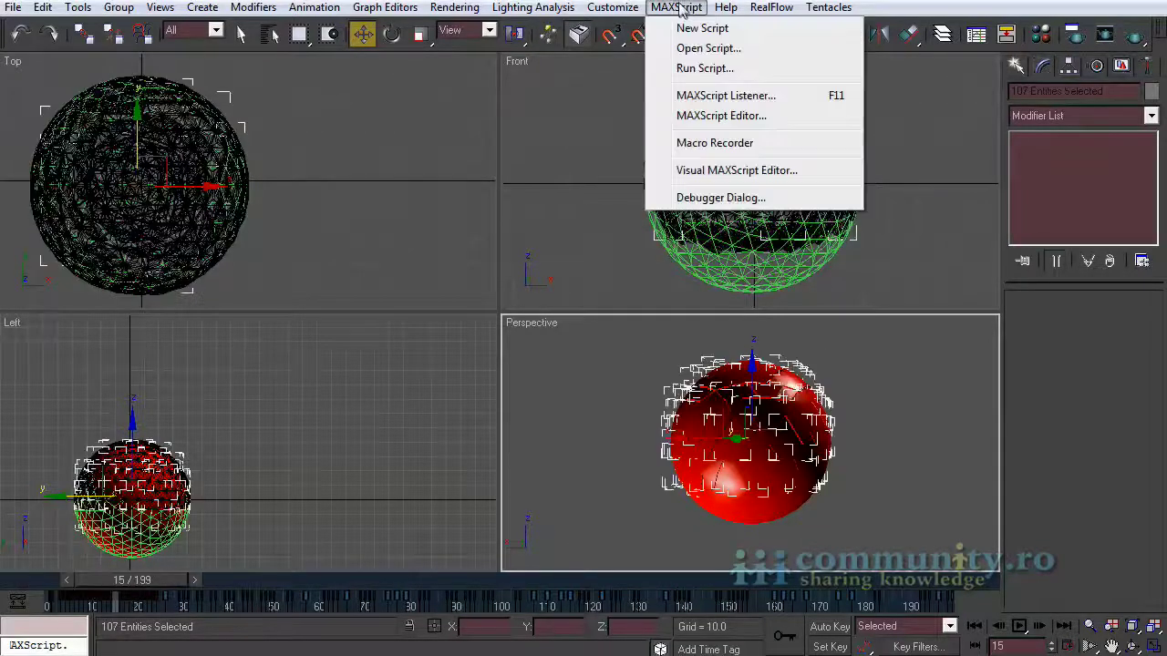
pyautogui.click(720, 116)
pyautogui.click(26, 59)
pyautogui.click(56, 98)
pyautogui.click(203, 111)
pyautogui.click(202, 110)
pyautogui.click(202, 110)
pyautogui.click(107, 144)
pyautogui.doubleClick(483, 263)
pyautogui.doubleClick(73, 224)
pyautogui.click(102, 172)
pyautogui.click(607, 448)
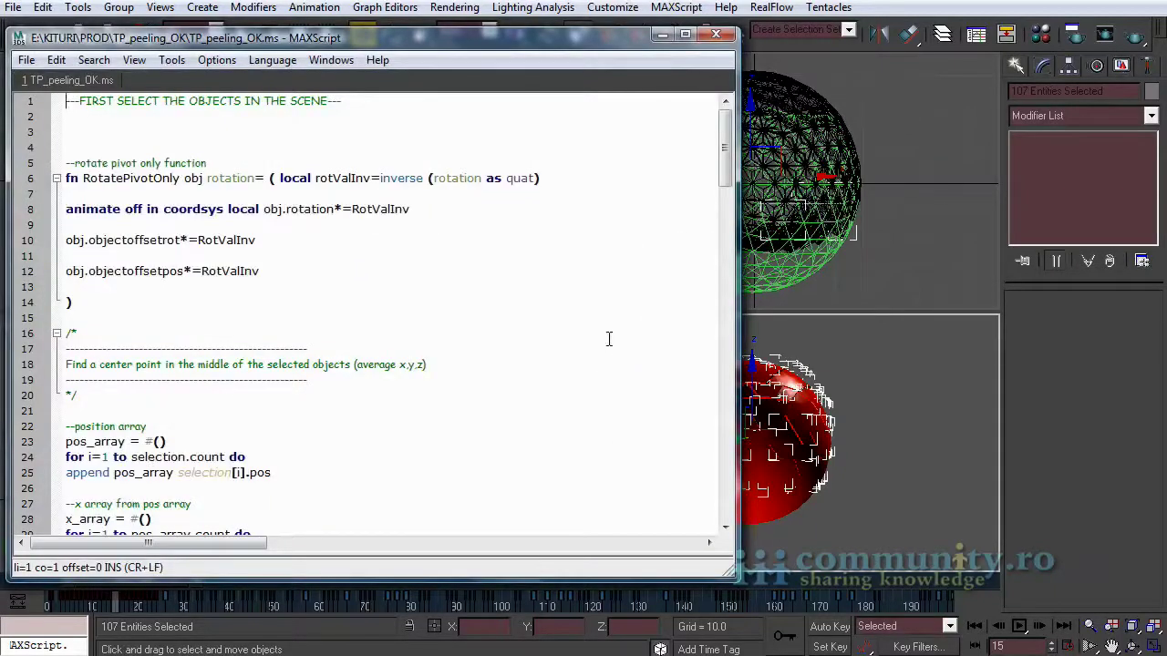
# Review the peeling script down to its bend angle keys, evaluate all of it on the selected fragments, and close the editor
pyautogui.moveTo(729, 141)
pyautogui.mouseDown()
pyautogui.moveTo(699, 483)
pyautogui.moveTo(739, 128)
pyautogui.mouseUp()
pyautogui.scroll(-20, 310, 452)
pyautogui.scroll(-1, 310, 451)
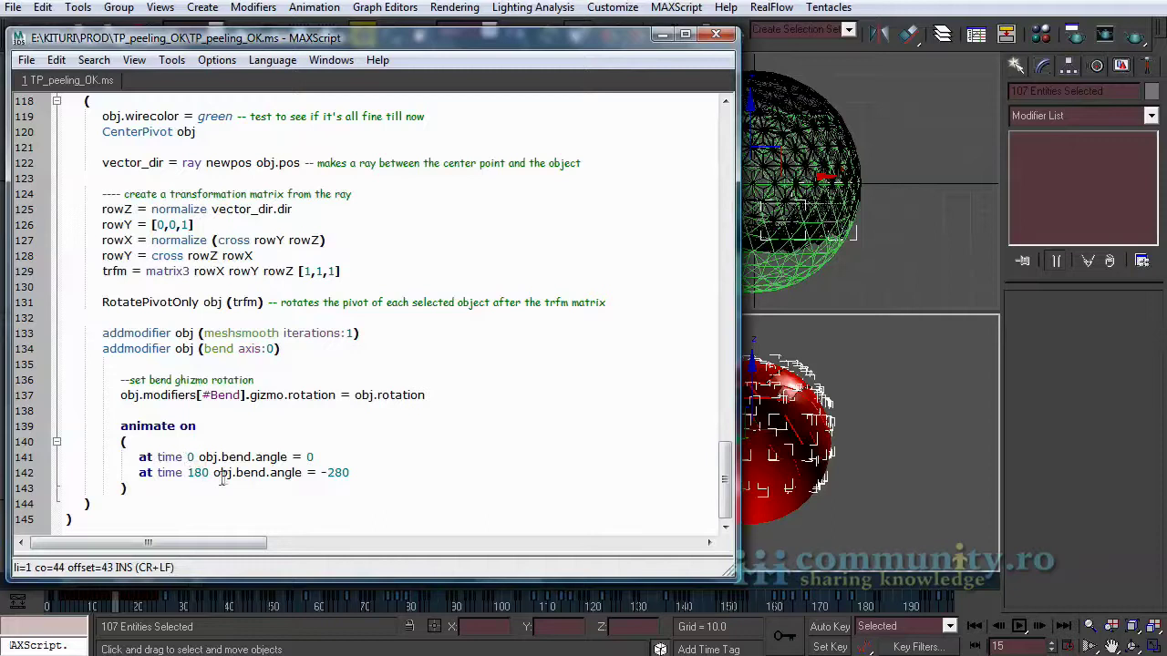
pyautogui.click(26, 60)
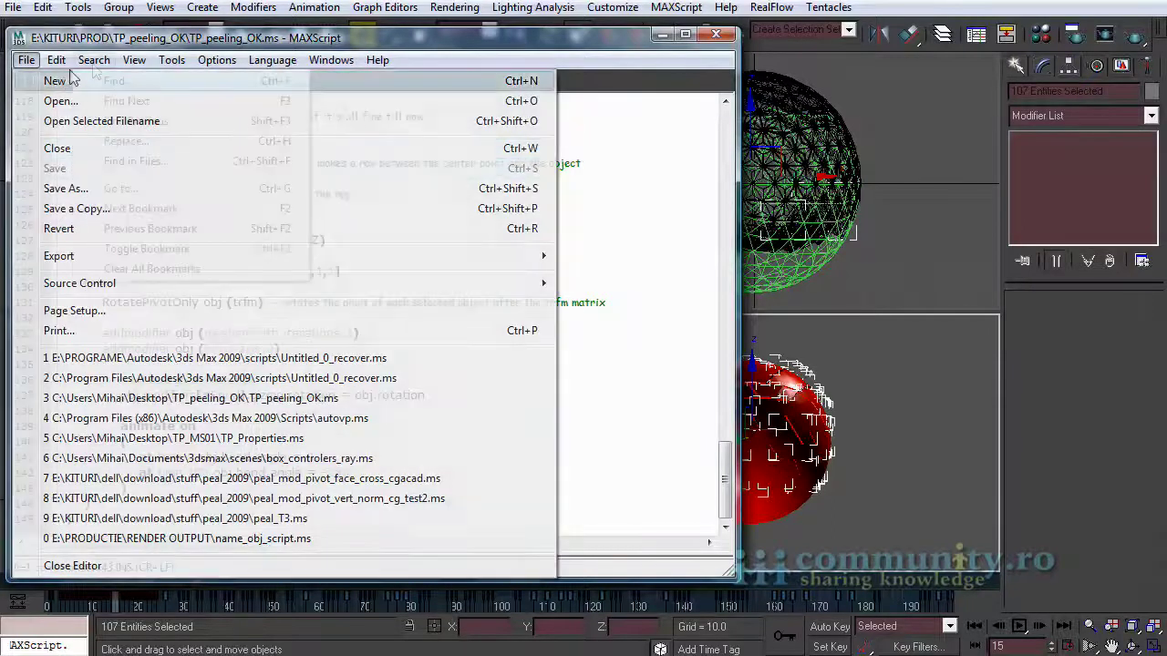
pyautogui.moveTo(172, 66)
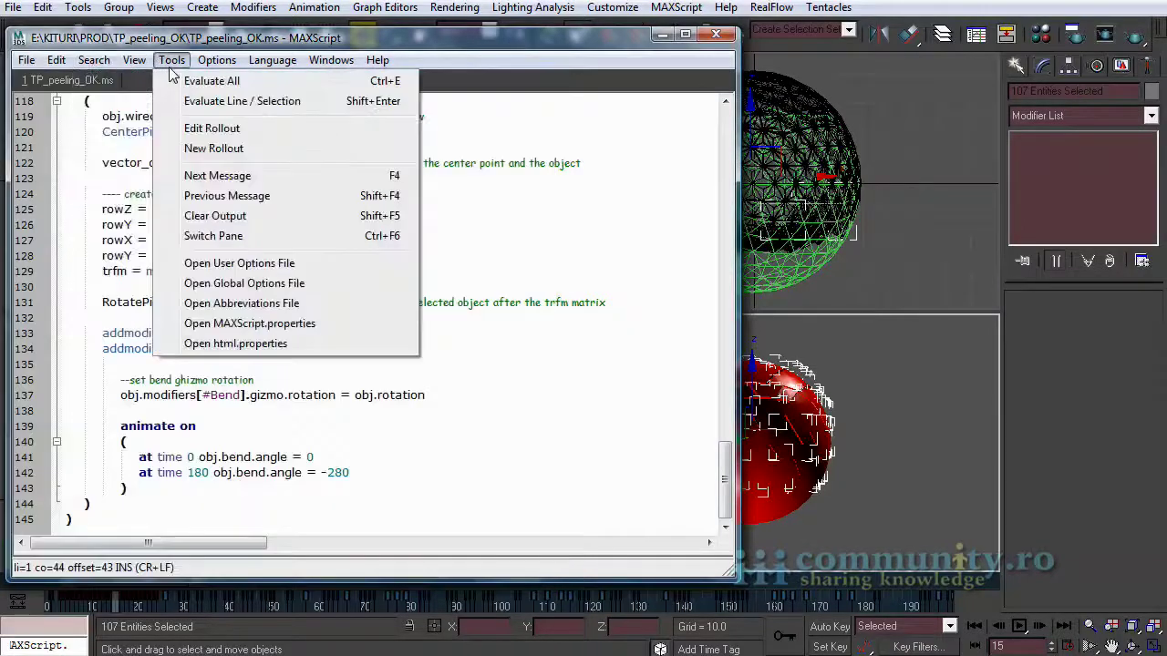
pyautogui.click(212, 86)
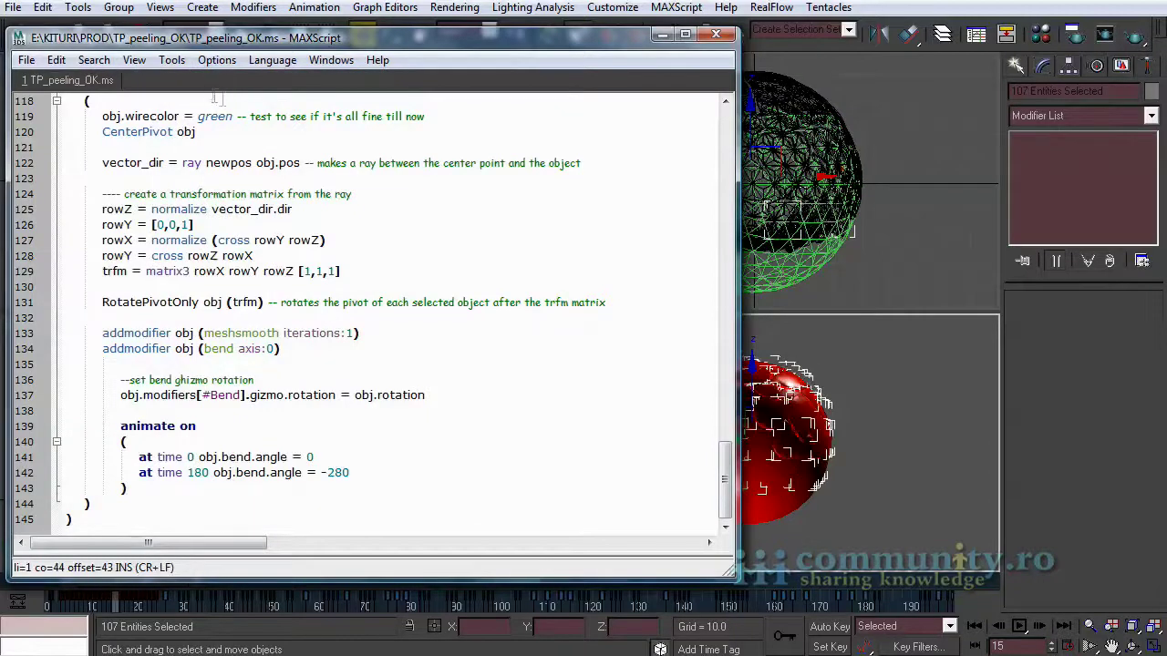
pyautogui.click(716, 34)
pyautogui.click(579, 401)
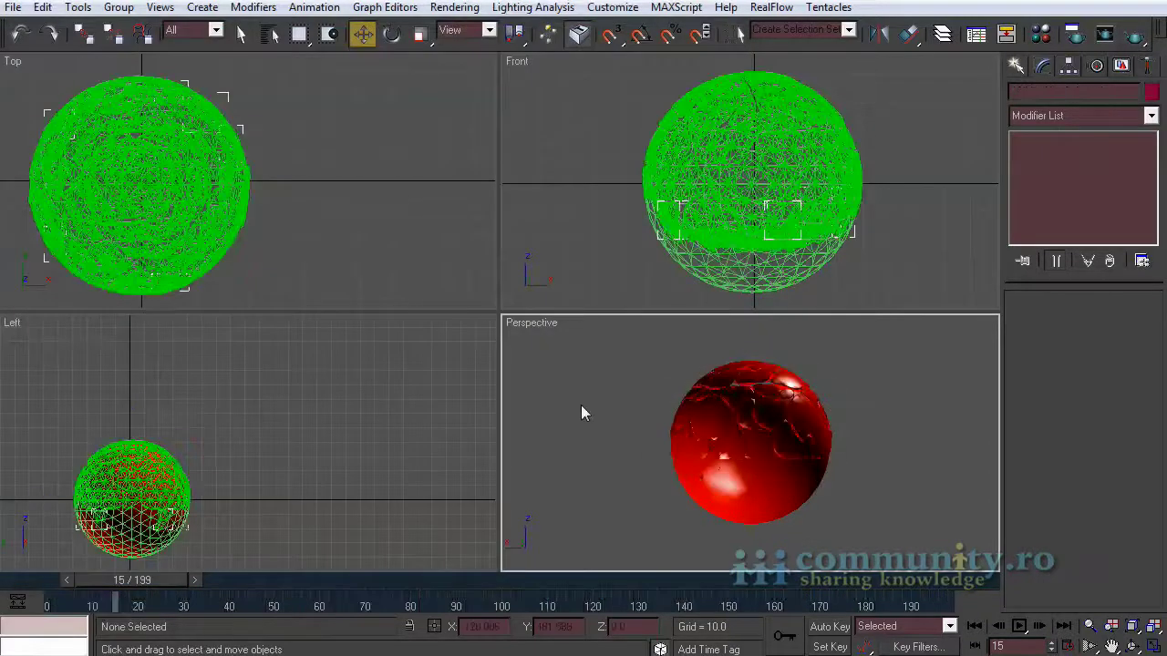
# Examine the MeshSmooth and Bend parameters of one fragment at frame 154, and scrub the peeling animation in the maximized Perspective view
pyautogui.moveTo(168, 577); pyautogui.dragTo(754, 578)
pyautogui.press('w')
pyautogui.click(732, 456)
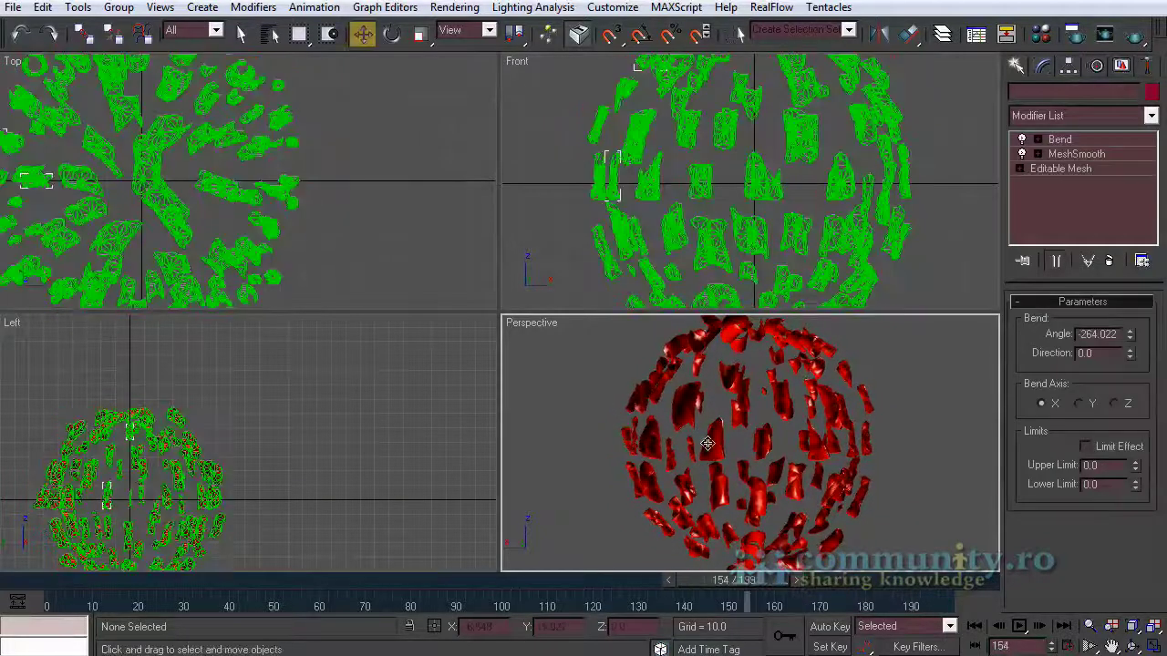
pyautogui.click(1080, 155)
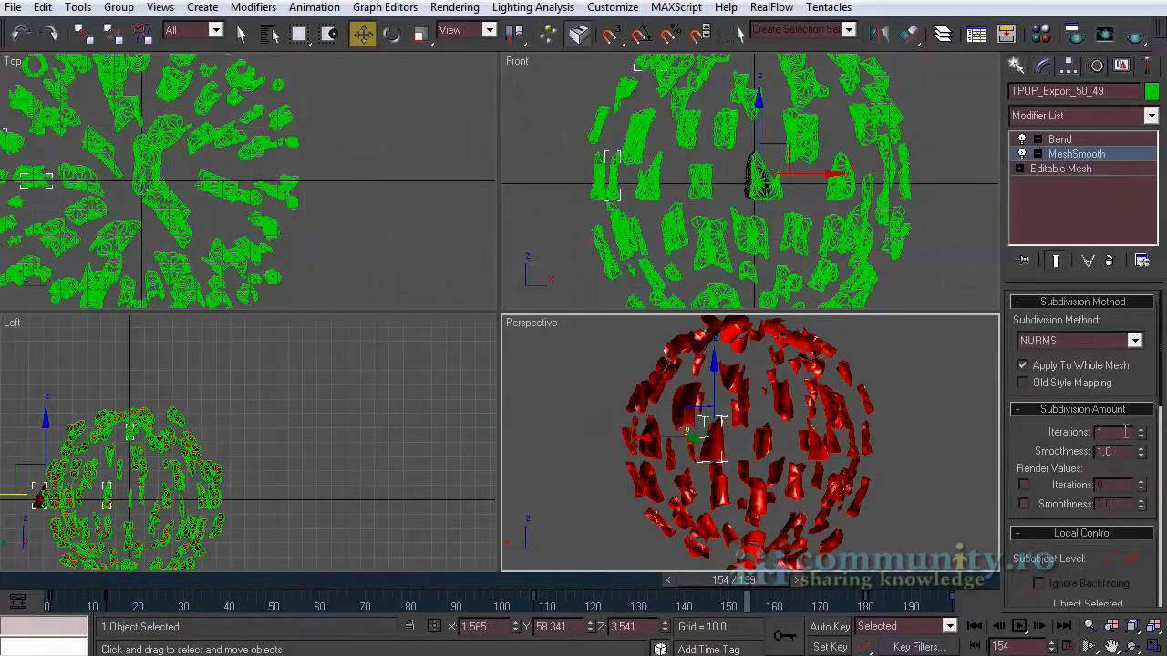
pyautogui.click(1067, 140)
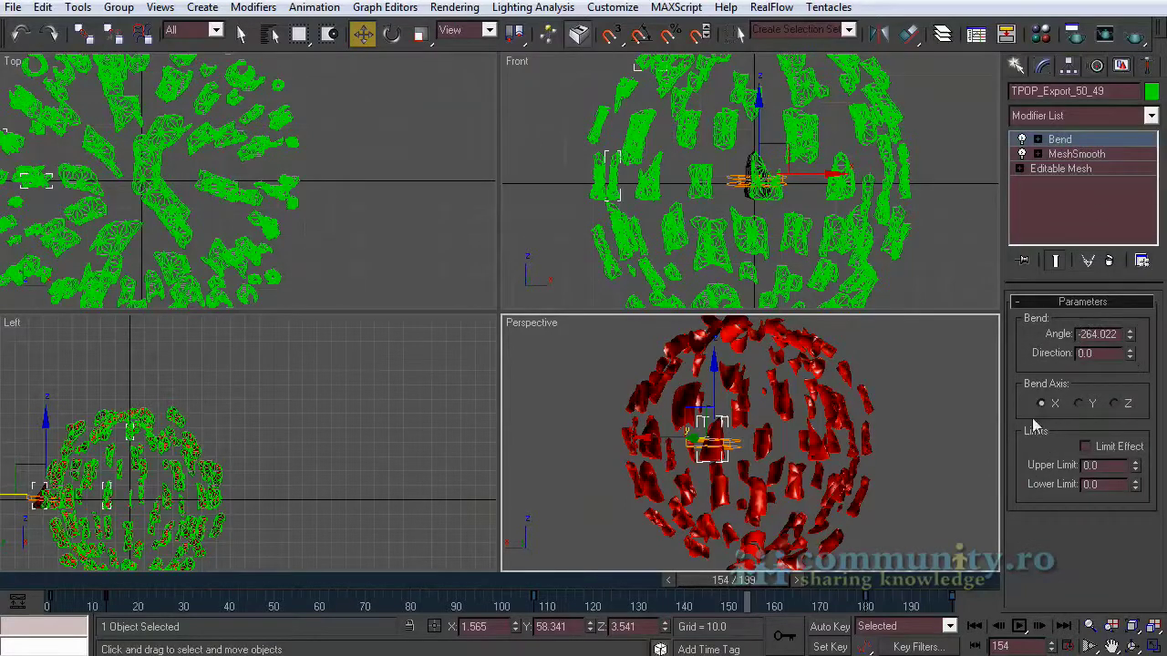
pyautogui.moveTo(762, 582); pyautogui.dragTo(123, 583)
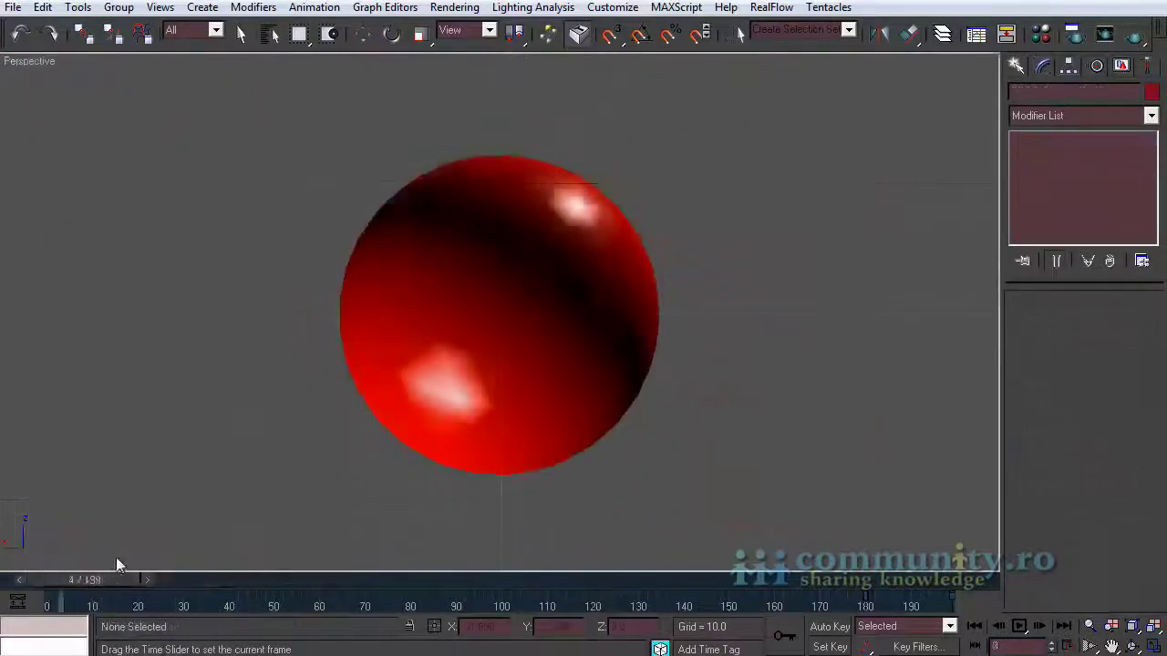
pyautogui.moveTo(116, 560); pyautogui.dragTo(806, 559)
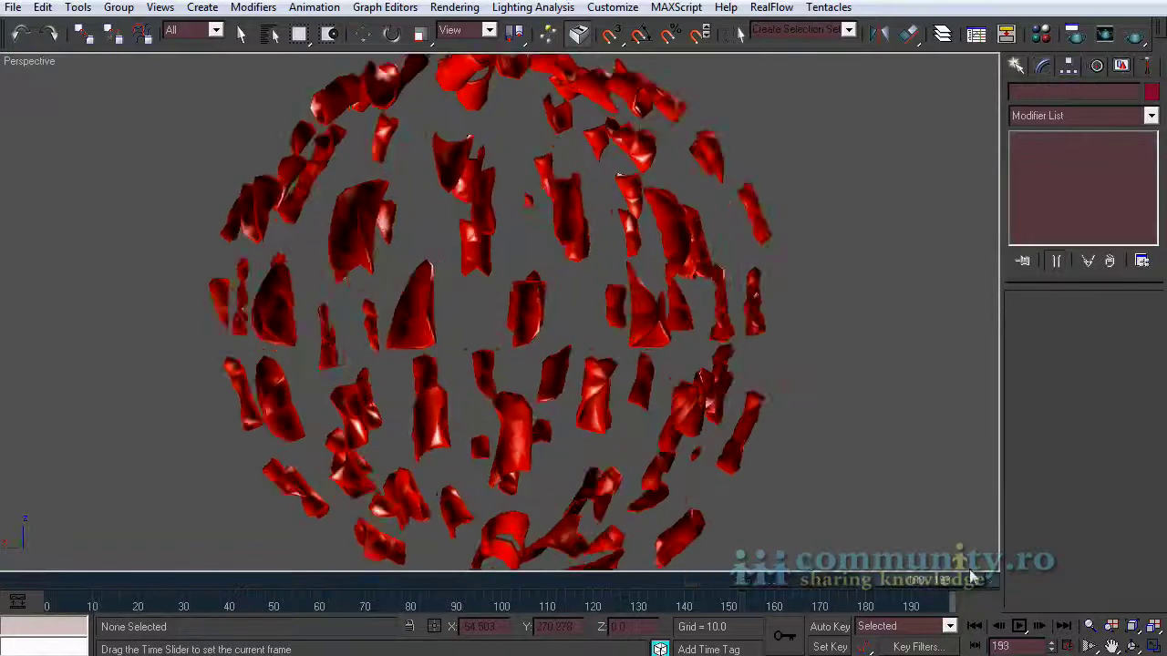
# Move the animation back to frame 17 and reopen TP_peeling_OK.ms in the MAXScript Editor near its beginning
pyautogui.moveTo(972, 578); pyautogui.dragTo(70, 559)
pyautogui.click(676, 7)
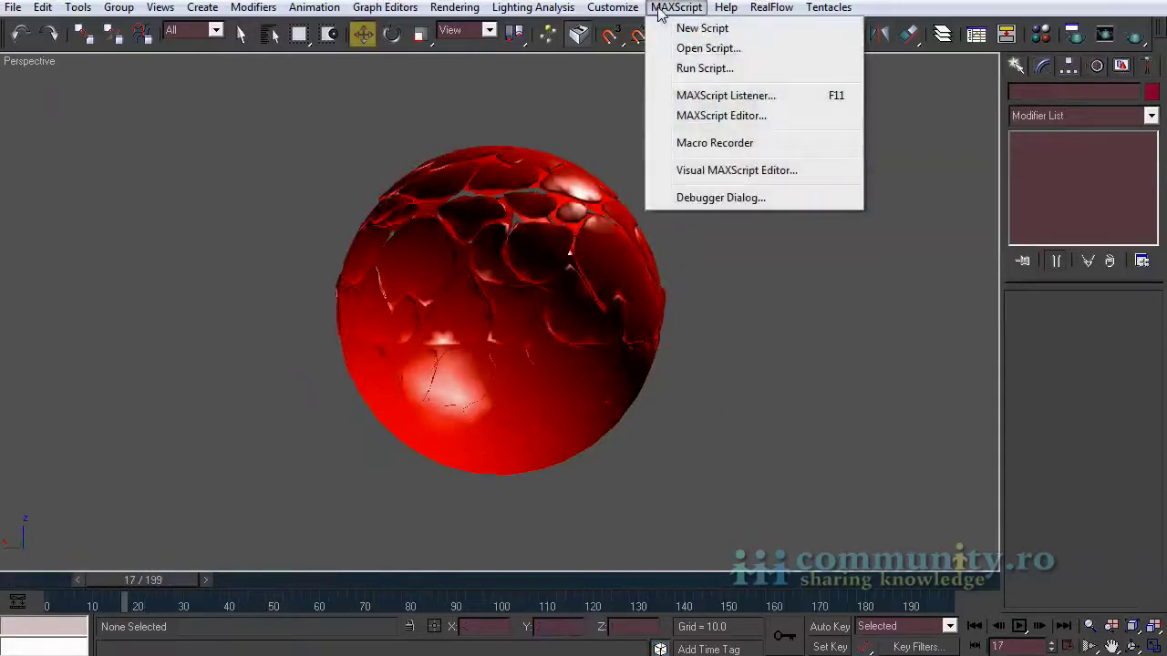
pyautogui.click(734, 116)
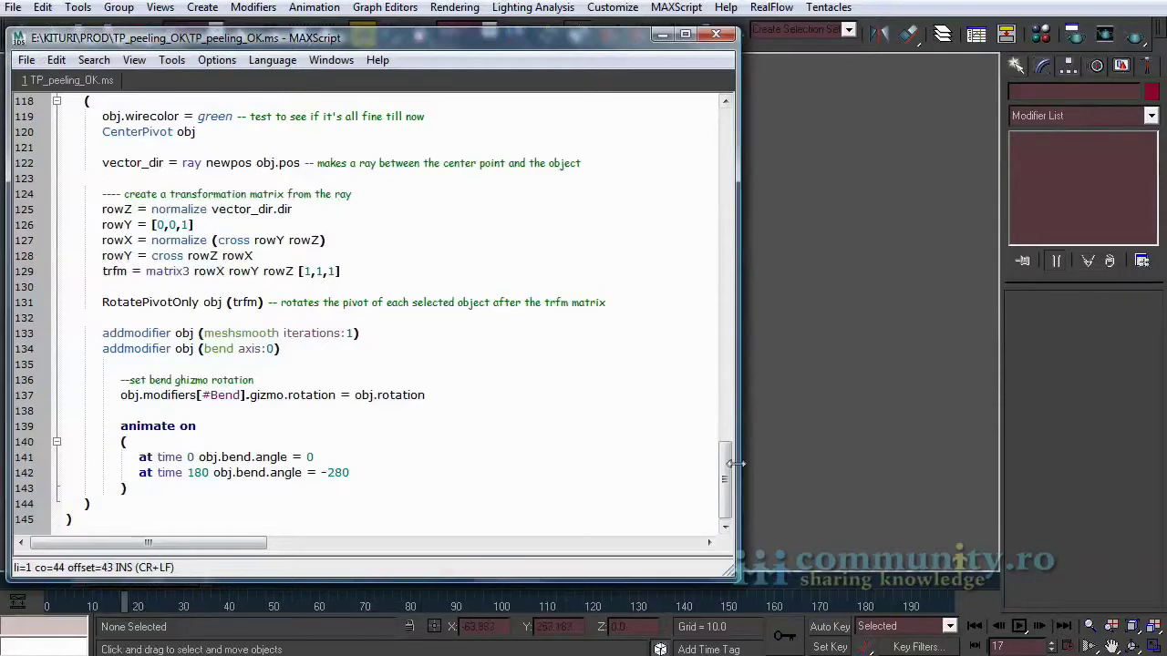
pyautogui.moveTo(726, 479); pyautogui.dragTo(726, 166)
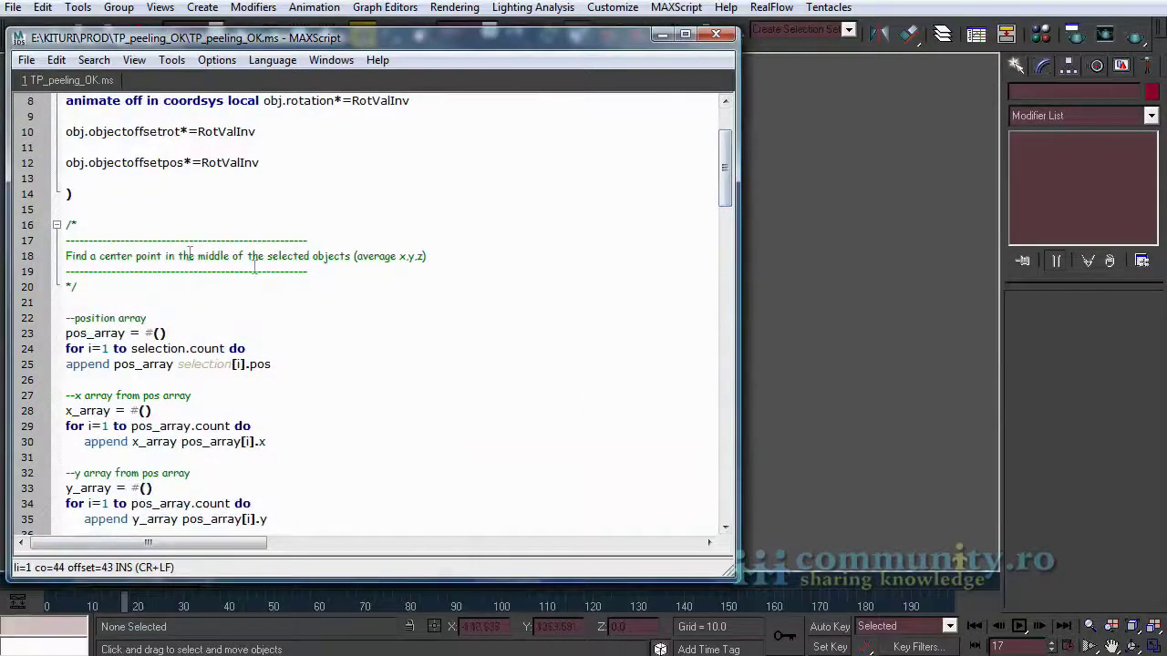
# Review the script's center point comment and the loops that fill the position, x, y and z arrays
pyautogui.moveTo(67, 256); pyautogui.dragTo(430, 267)
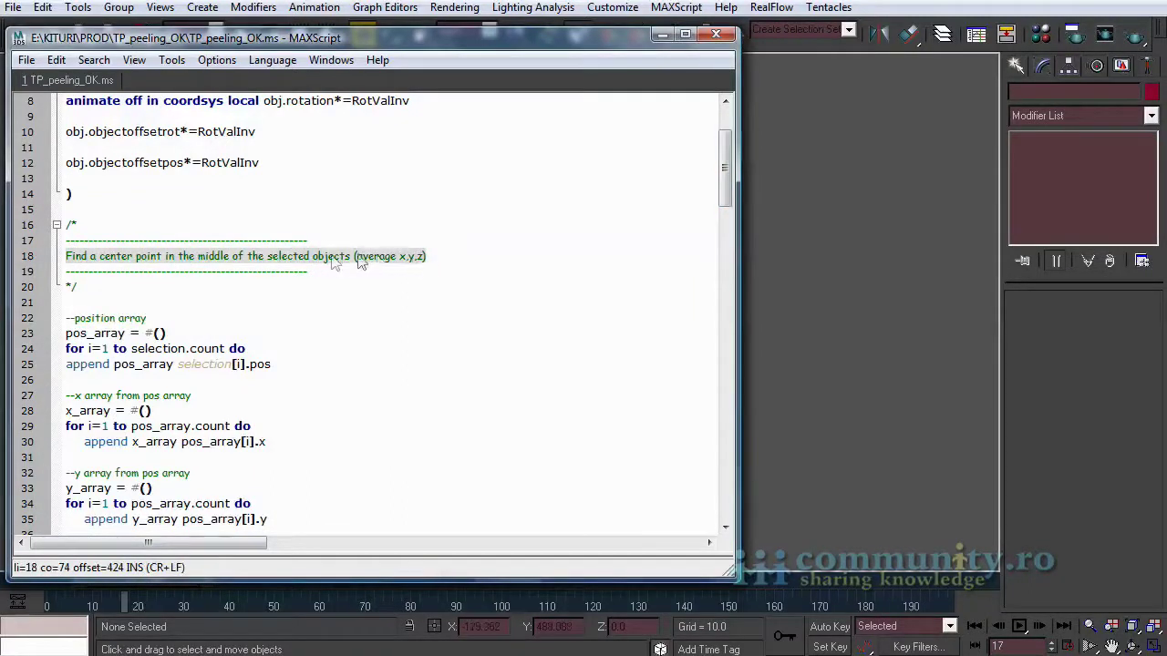
pyautogui.click(427, 259)
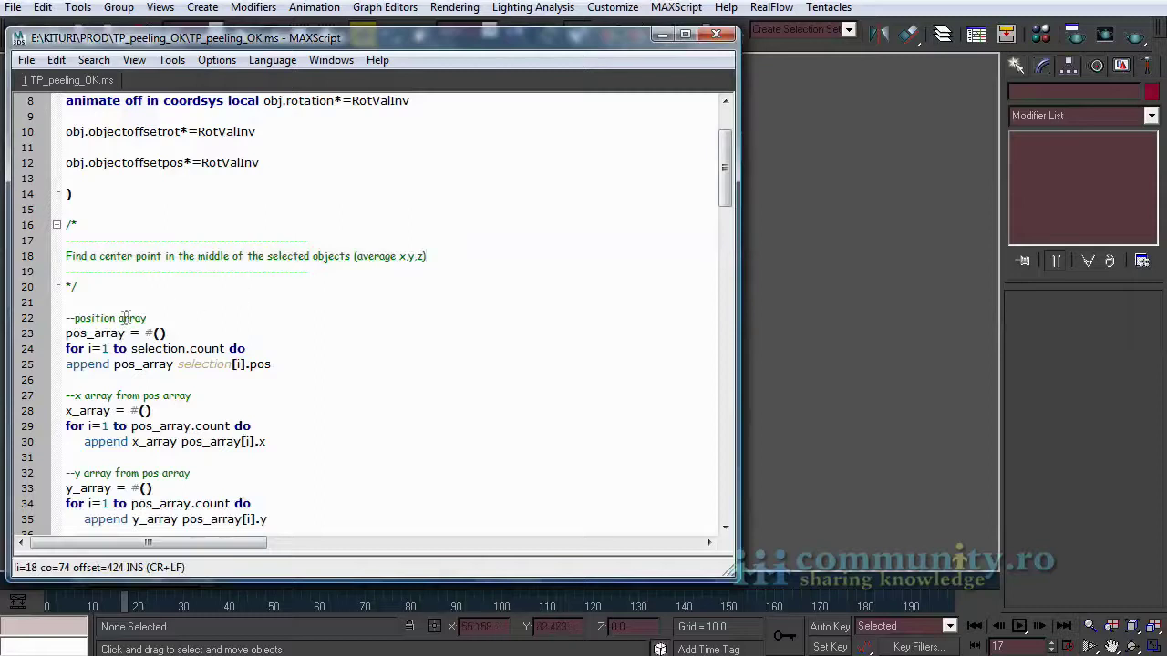
pyautogui.scroll(-2, 123, 317)
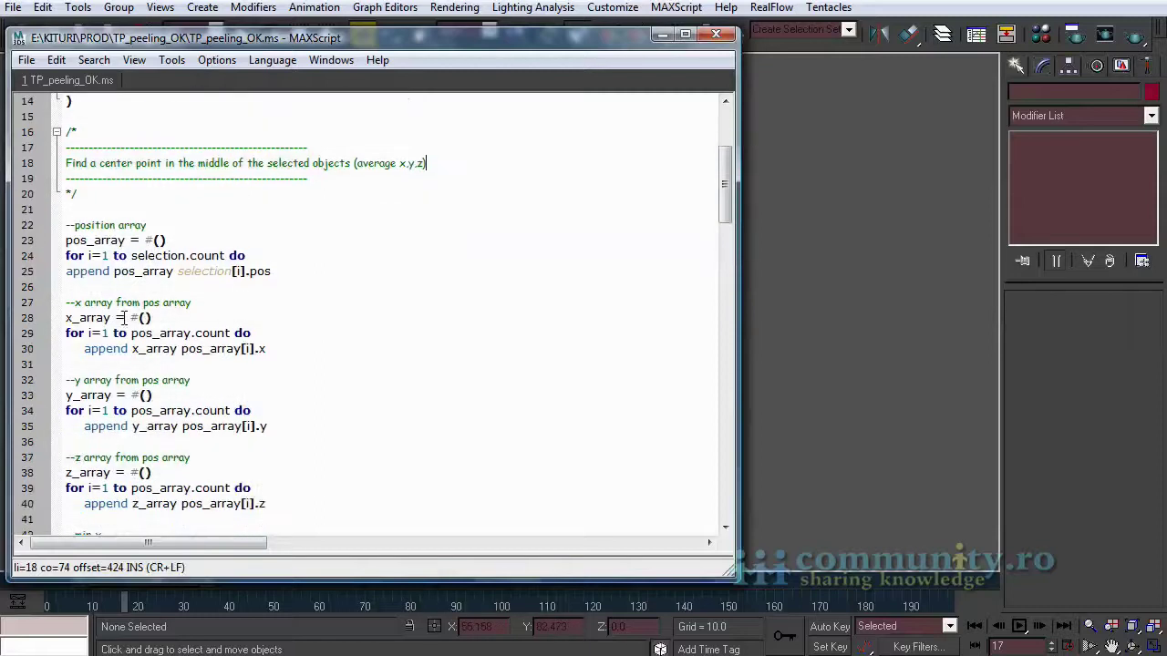
pyautogui.click(65, 225)
pyautogui.scroll(-1, 283, 224)
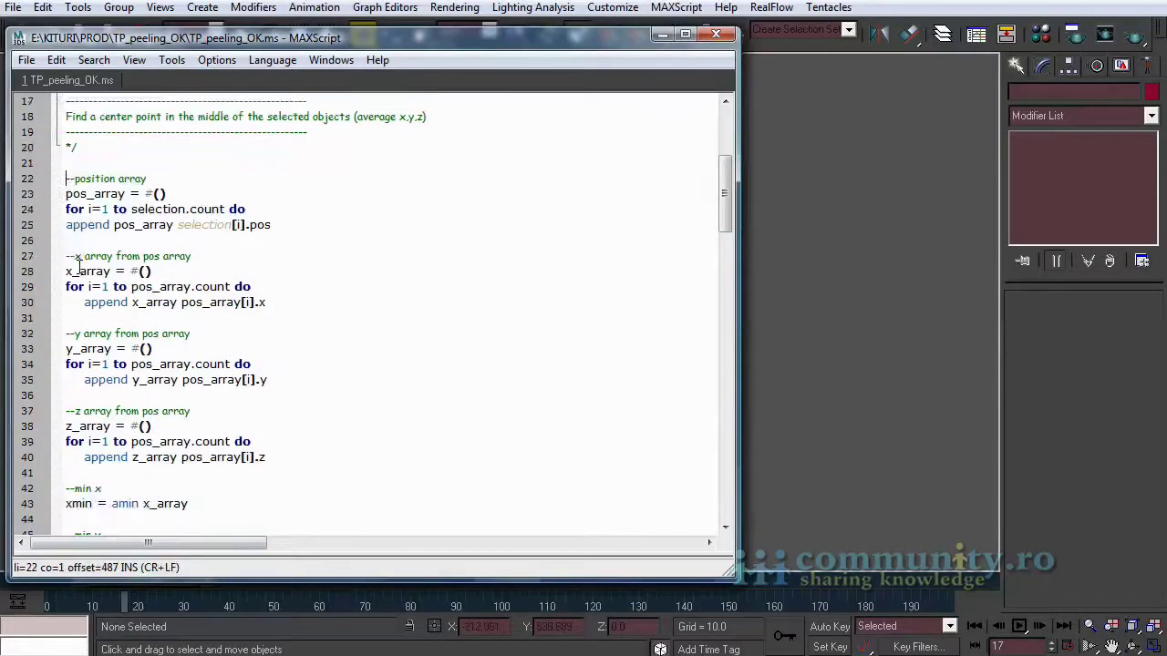
pyautogui.scroll(-1, 81, 228)
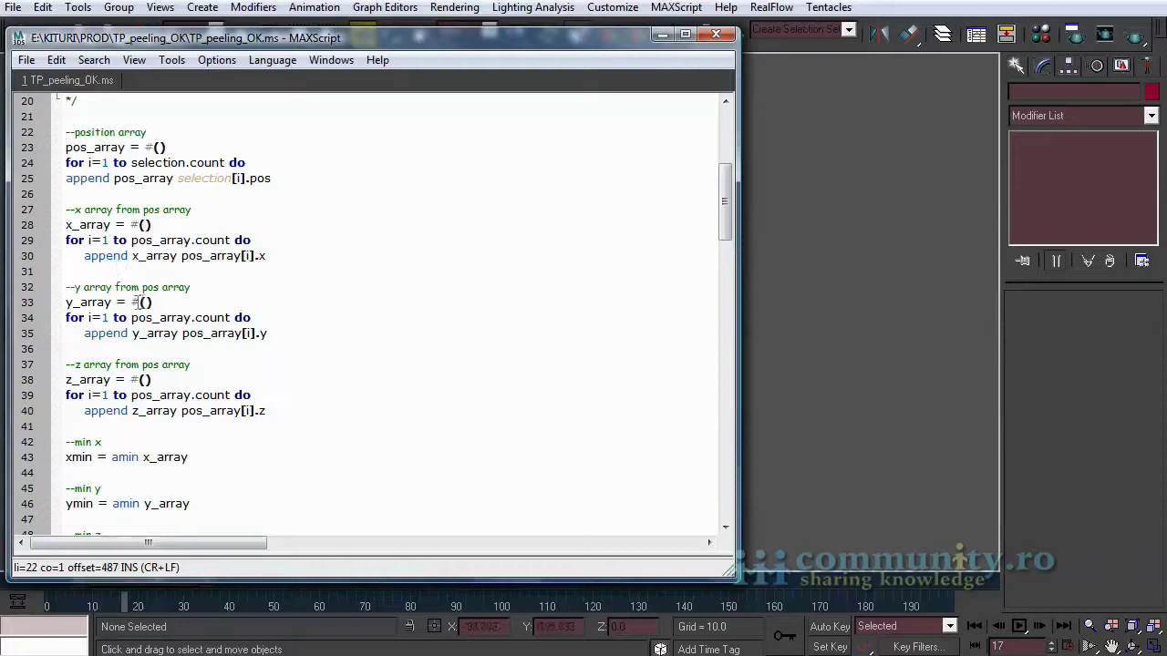
pyautogui.click(221, 379)
pyautogui.scroll(-2, 234, 382)
# Examine how xmin, ymin and zmin are taken from the coordinate arrays with the amin function
pyautogui.click(207, 366)
pyautogui.scroll(-2, 208, 366)
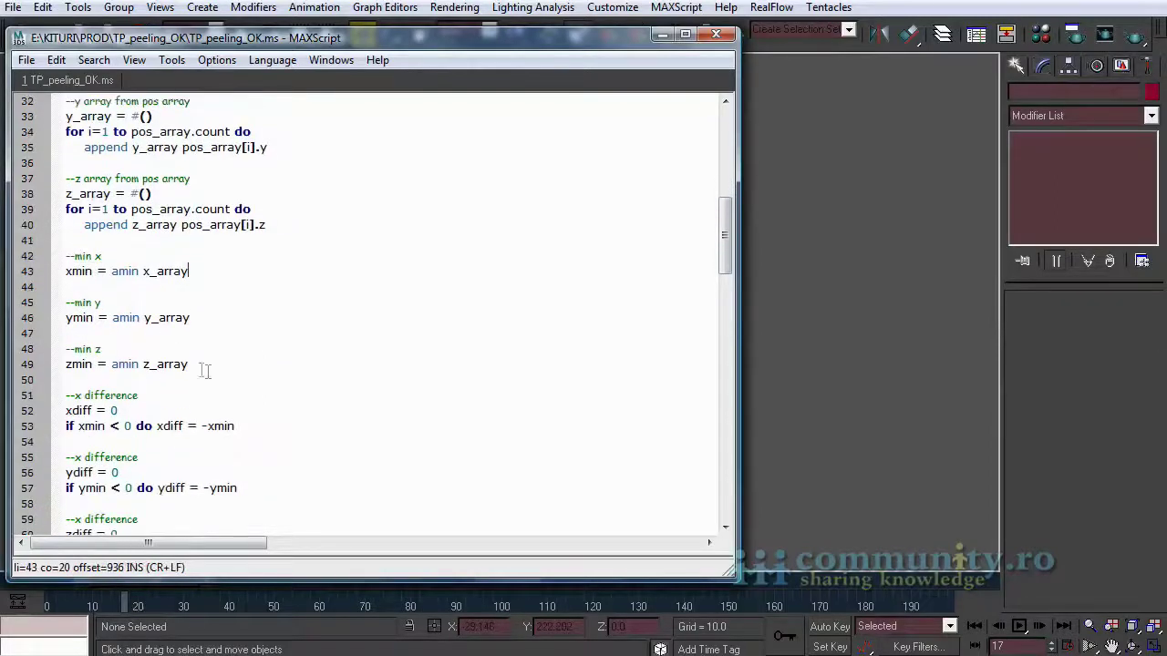
pyautogui.click(220, 318)
pyautogui.moveTo(76, 349); pyautogui.dragTo(183, 354)
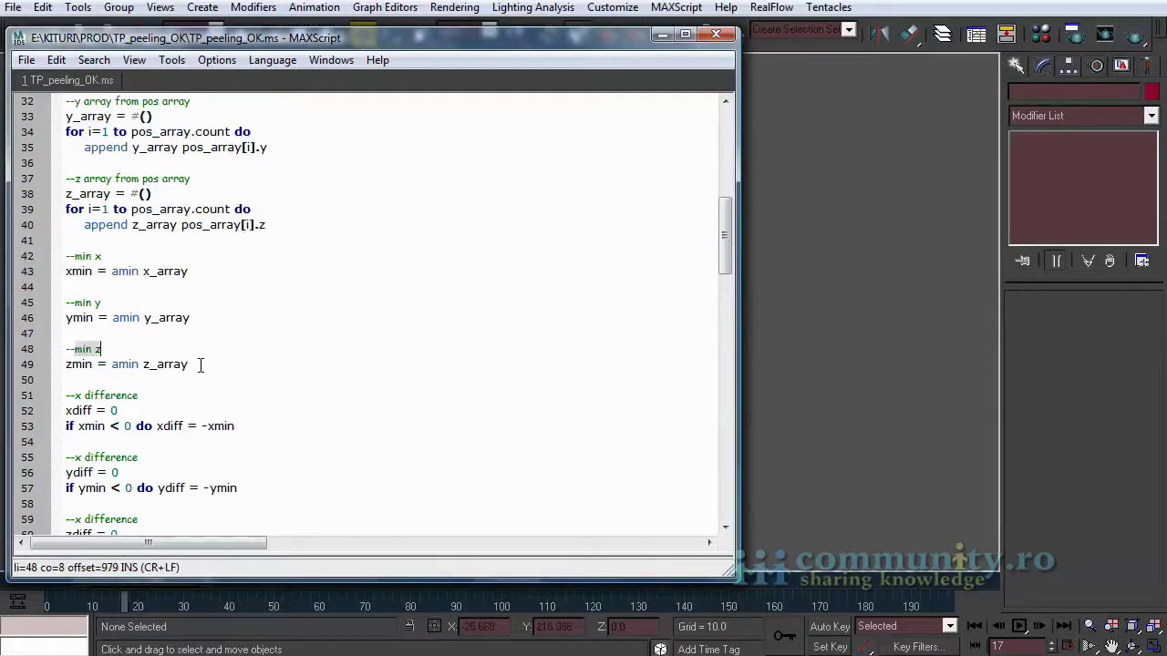
pyautogui.click(201, 365)
pyautogui.scroll(-2, 215, 363)
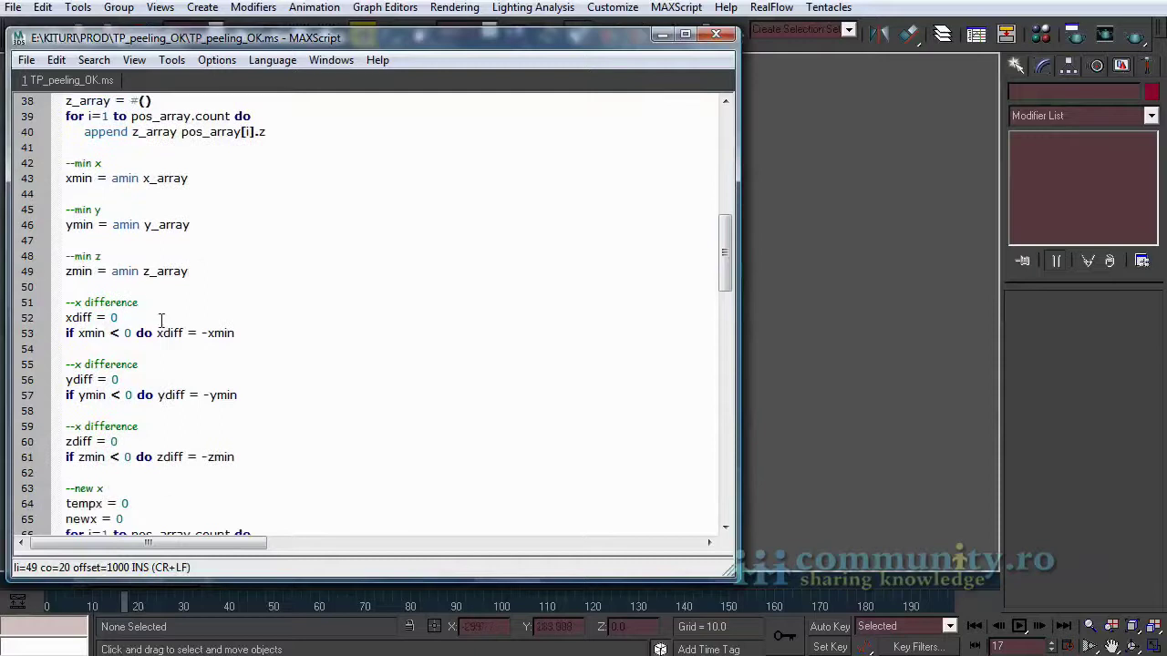
pyautogui.doubleClick(125, 271)
pyautogui.click(200, 271)
pyautogui.scroll(-1, 183, 283)
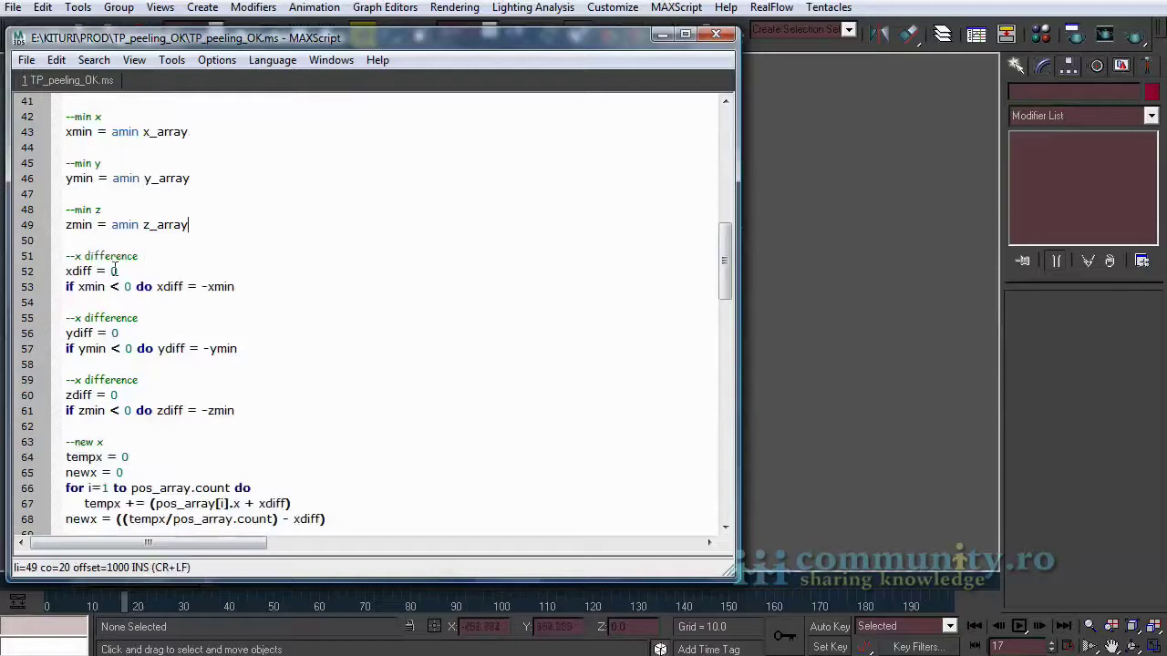
# Examine the xdiff and ydiff code that offsets negative minimum coordinates
pyautogui.moveTo(65, 271); pyautogui.dragTo(95, 274)
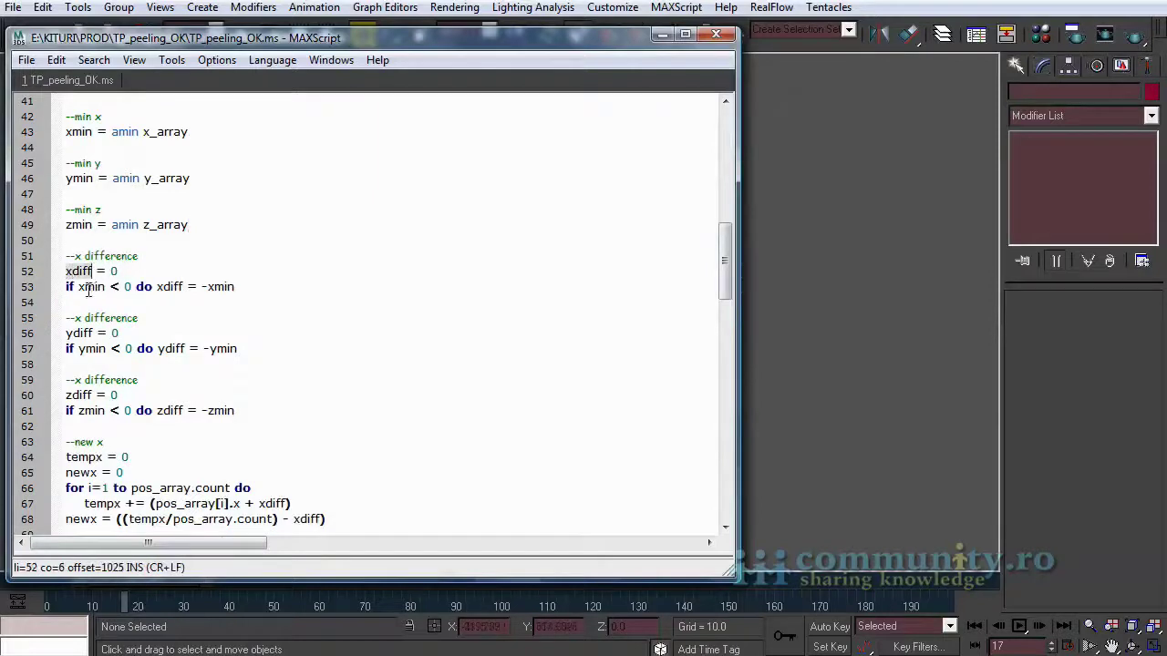
pyautogui.click(80, 287)
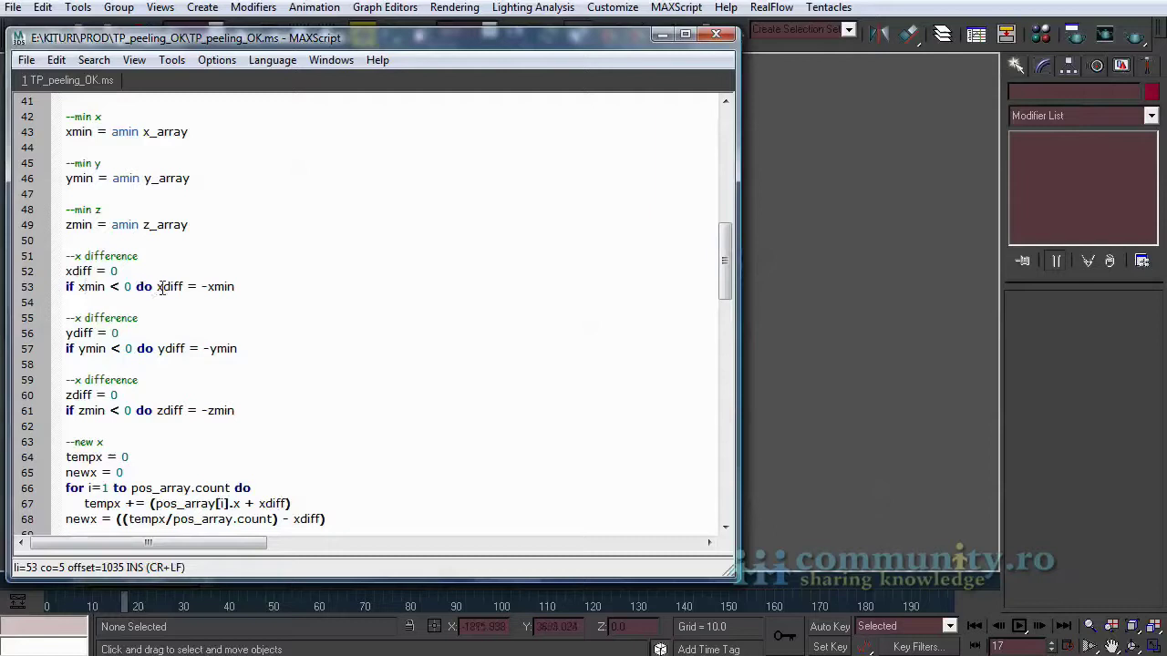
pyautogui.click(237, 287)
pyautogui.scroll(-1, 215, 304)
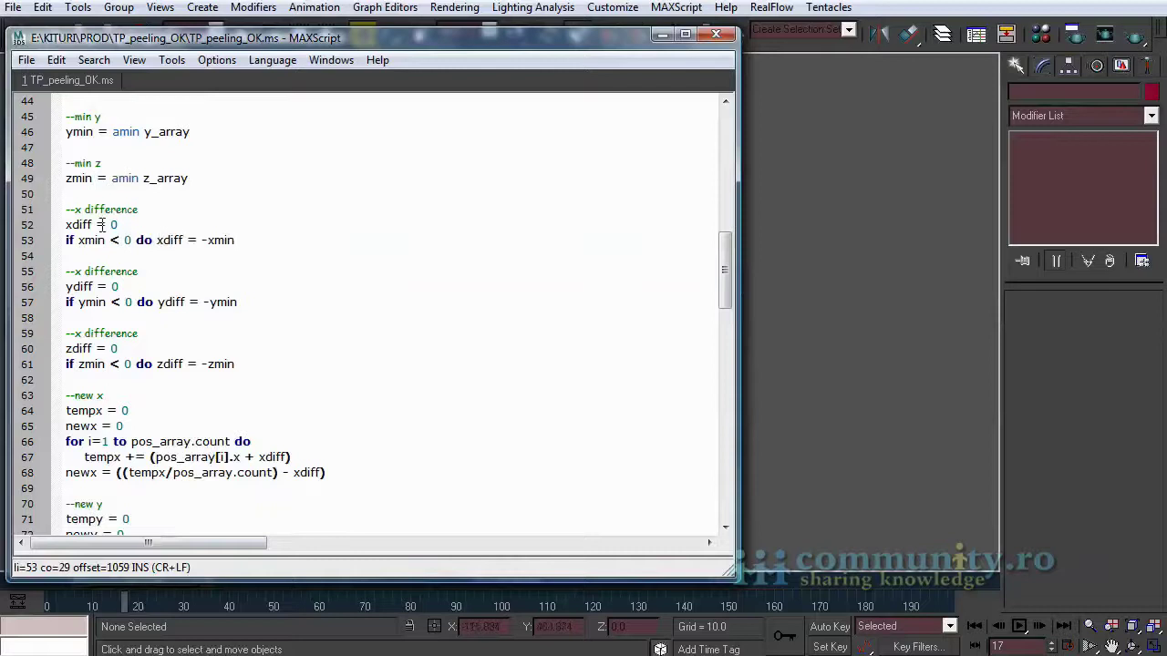
pyautogui.click(68, 287)
pyautogui.click(237, 302)
# Review the new x, new y and new z blocks that average the offset positions of the selected objects
pyautogui.scroll(-1, 247, 332)
pyautogui.scroll(-2, 262, 322)
pyautogui.click(81, 286)
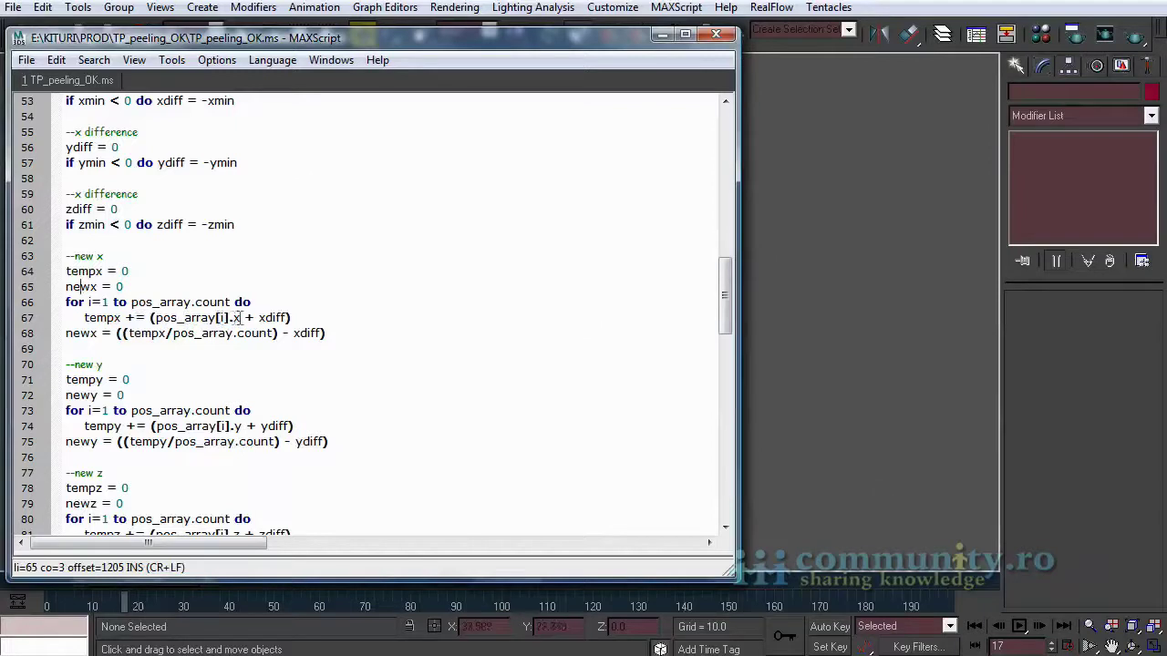
pyautogui.click(294, 317)
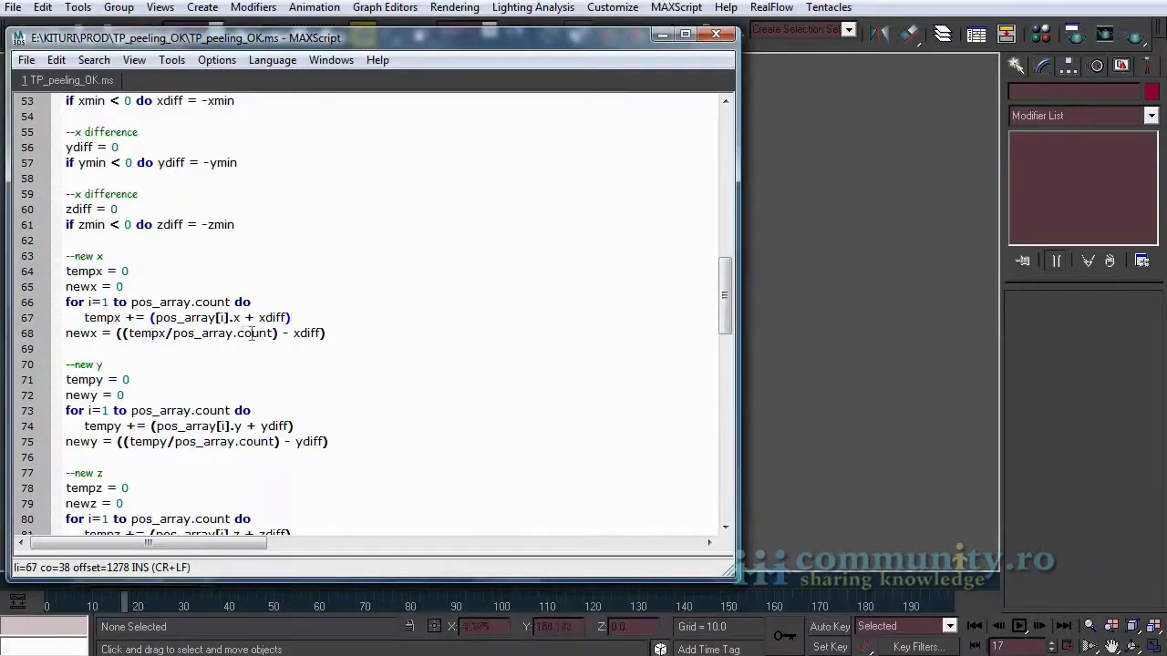
pyautogui.click(345, 333)
pyautogui.scroll(-2, 346, 343)
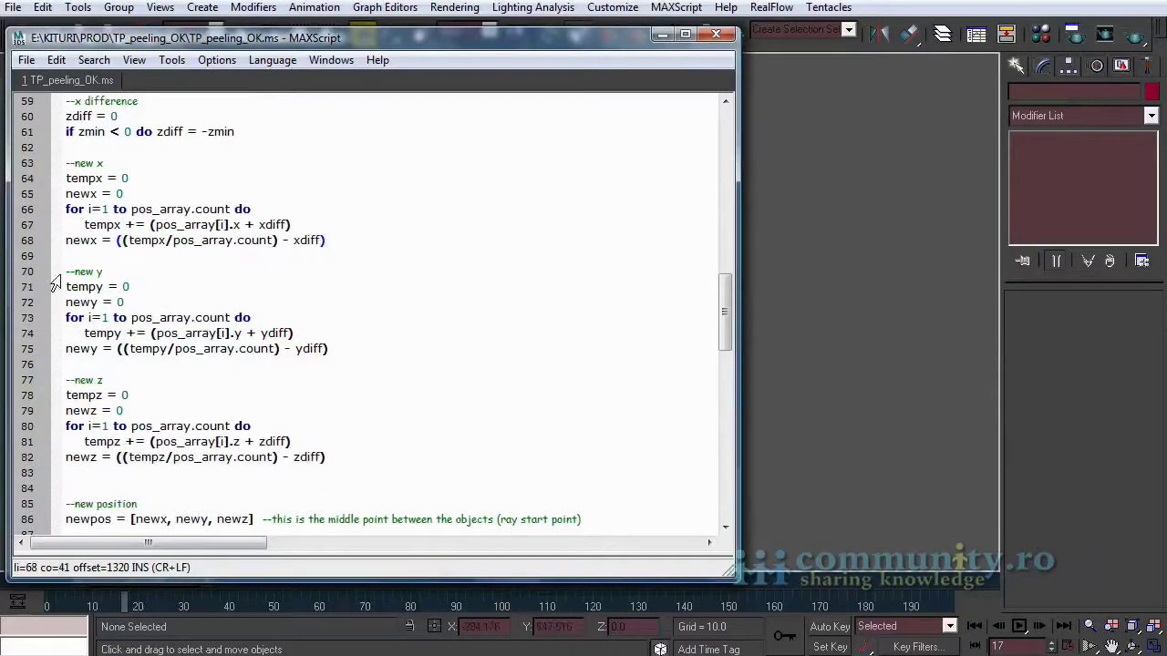
pyautogui.moveTo(68, 272); pyautogui.dragTo(111, 272)
pyautogui.click(122, 272)
pyautogui.moveTo(73, 382); pyautogui.dragTo(592, 387)
pyautogui.click(155, 381)
# Examine the newpos line and its comment about the middle point used as the ray start
pyautogui.scroll(-3, 70, 397)
pyautogui.click(261, 380)
pyautogui.click(498, 381)
pyautogui.click(583, 380)
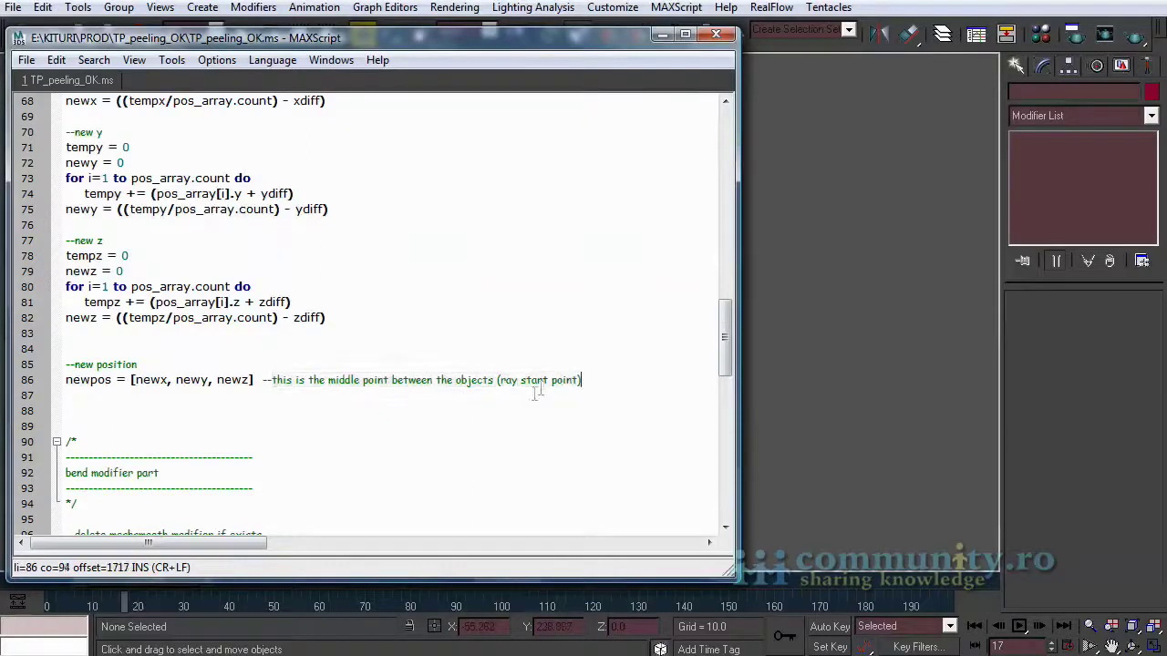
# Find the bend modifier part of the script and read the comment about deleting an existing meshsmooth modifier
pyautogui.scroll(-5, 516, 410)
pyautogui.click(157, 241)
pyautogui.press('Home')
pyautogui.moveTo(111, 241); pyautogui.dragTo(161, 241)
pyautogui.scroll(-1, 292, 265)
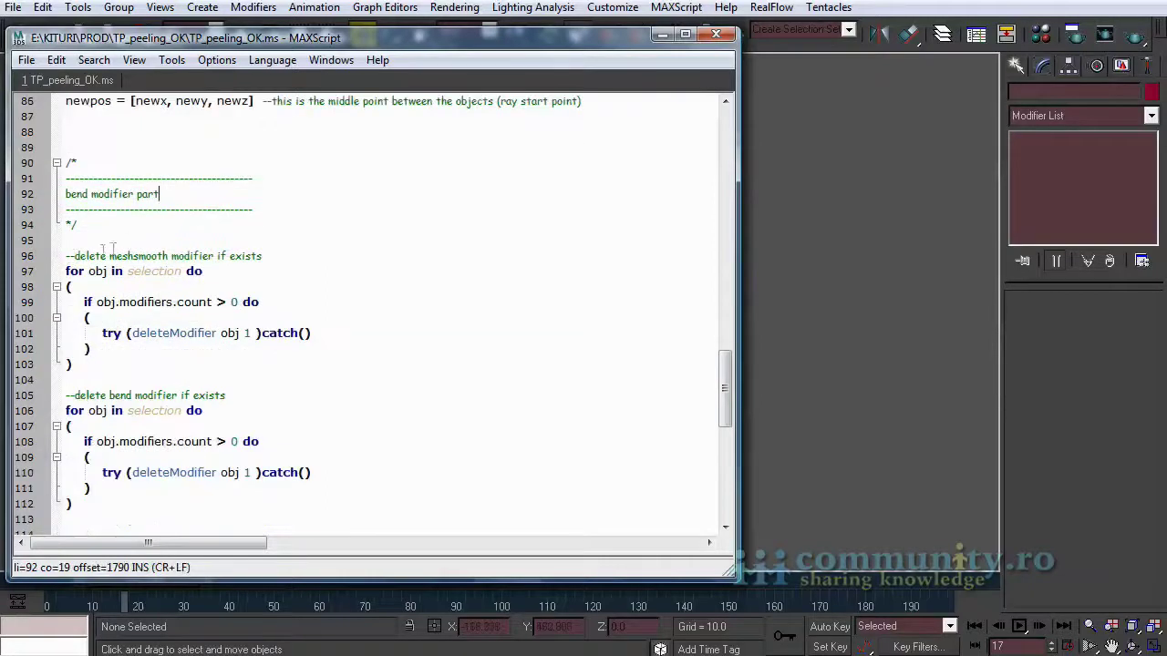
pyautogui.moveTo(67, 257); pyautogui.dragTo(173, 256)
pyautogui.hotkey('shift', 'End')
pyautogui.press('End')
# Examine the two loops that delete existing meshsmooth and bend modifiers with deleteModifier obj 1
pyautogui.scroll(-2, 270, 256)
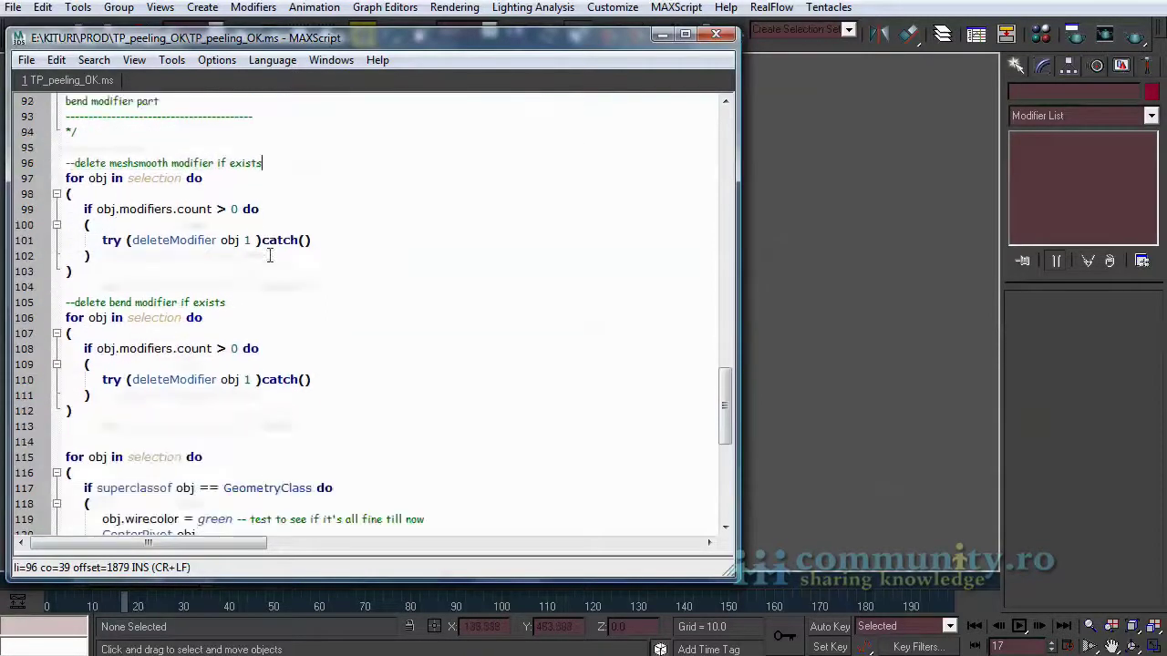
pyautogui.moveTo(69, 179); pyautogui.dragTo(265, 212)
pyautogui.click(276, 209)
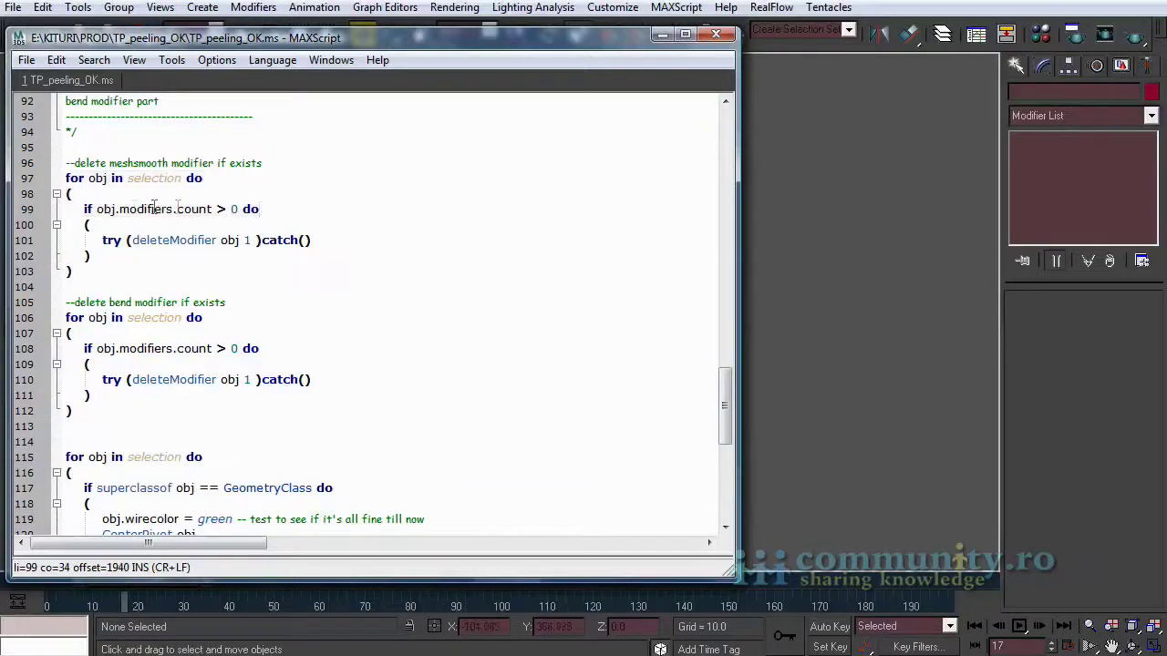
pyautogui.moveTo(134, 239); pyautogui.dragTo(251, 241)
pyautogui.scroll(-1, 209, 269)
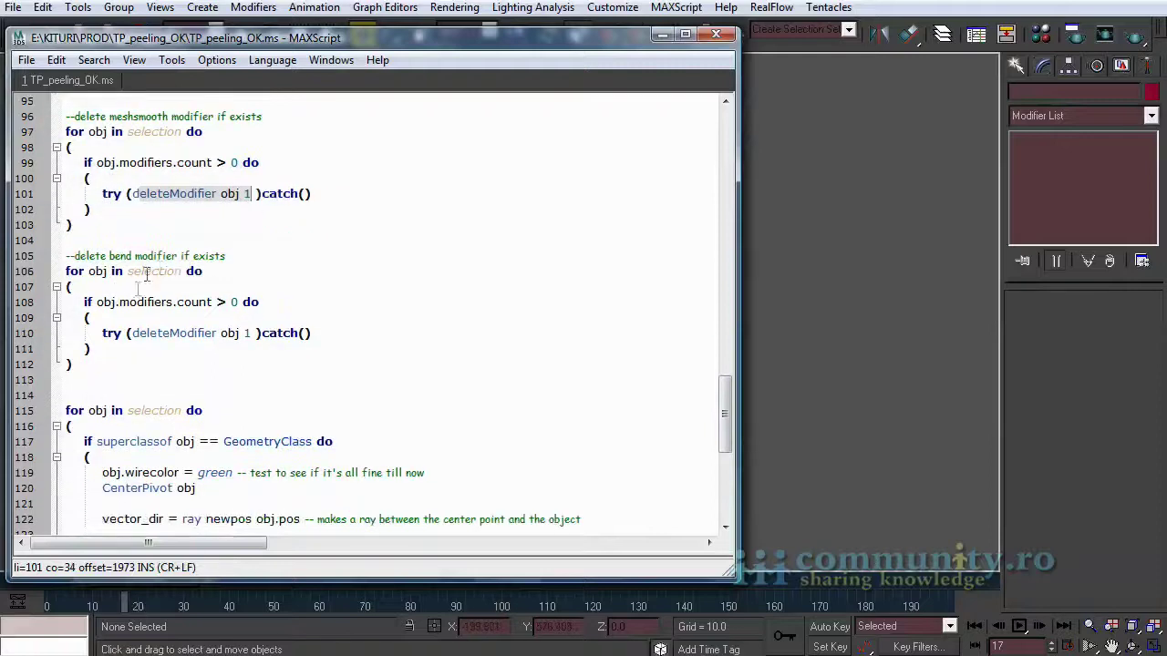
pyautogui.moveTo(73, 255); pyautogui.dragTo(228, 256)
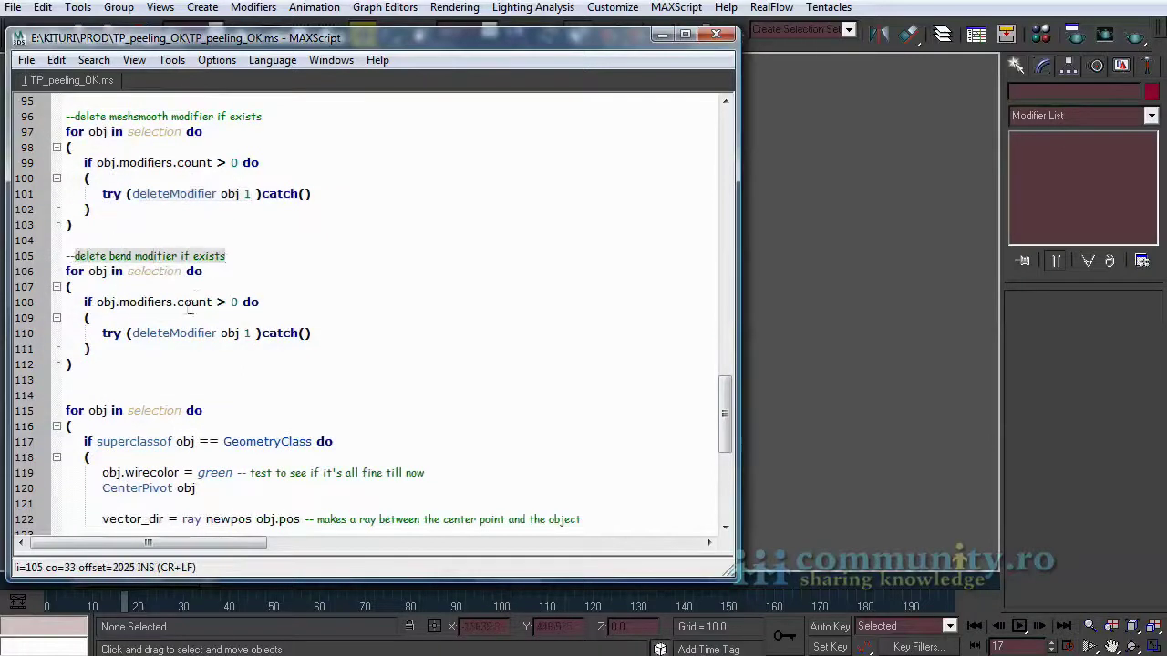
pyautogui.click(132, 334)
pyautogui.moveTo(132, 334); pyautogui.dragTo(257, 334)
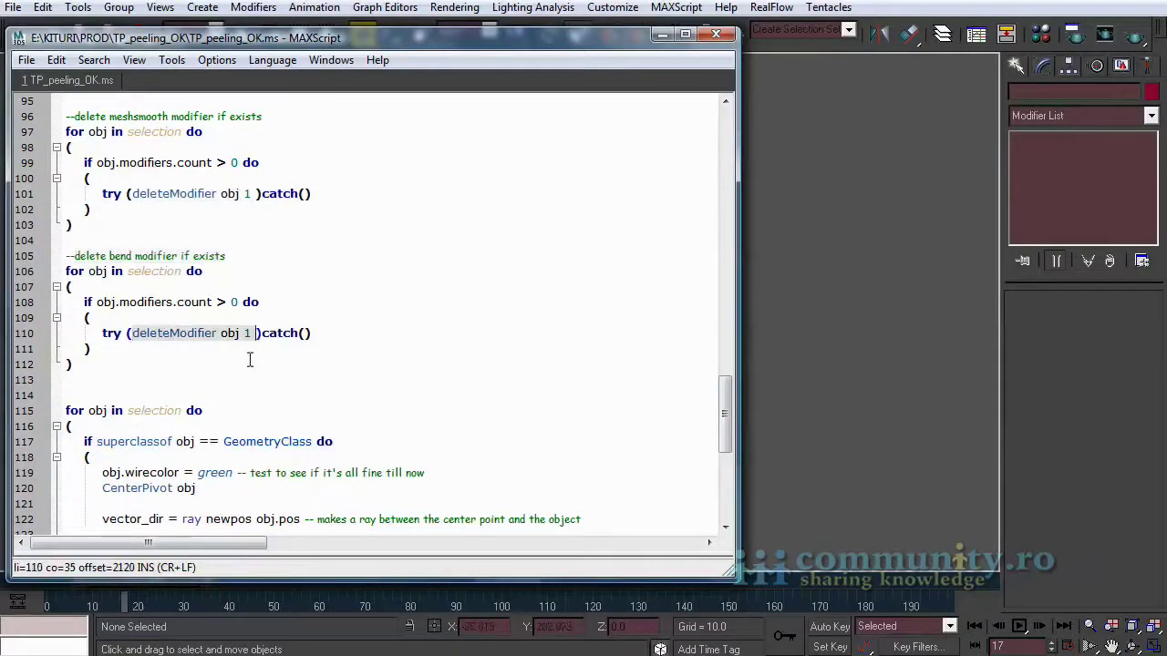
# Review the main selection loop's GeometryClass check, green wirecolor test and CenterPivot call
pyautogui.scroll(-5, 250, 359)
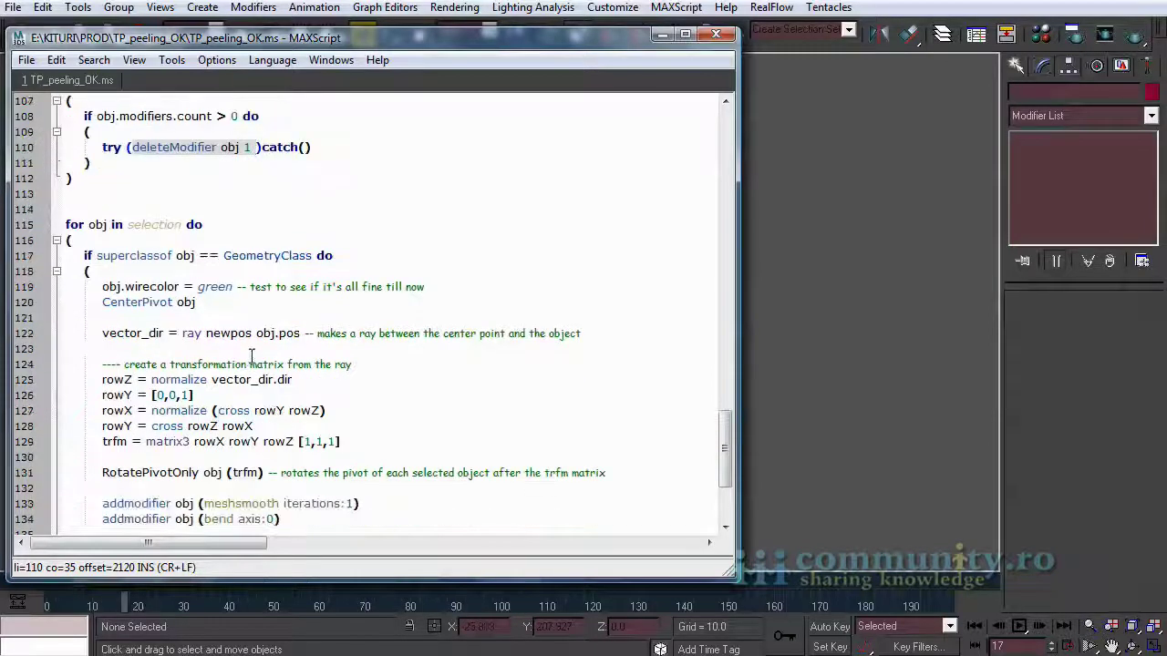
pyautogui.moveTo(89, 179); pyautogui.dragTo(206, 178)
pyautogui.scroll(-1, 224, 193)
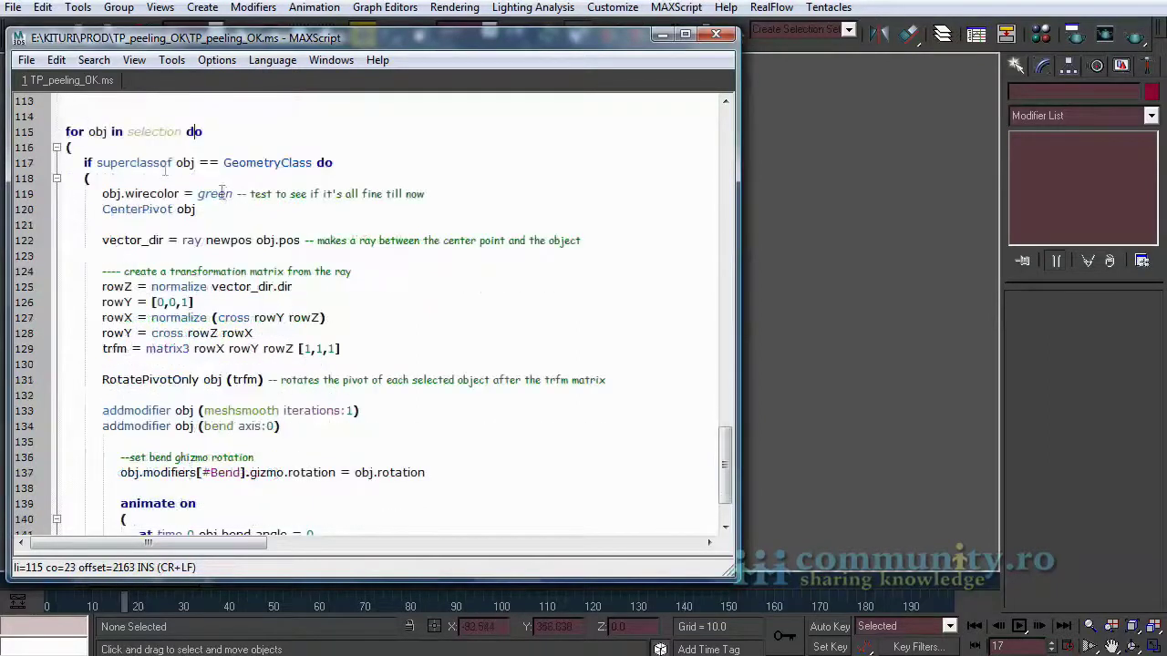
pyautogui.moveTo(97, 162); pyautogui.dragTo(313, 164)
pyautogui.click(209, 193)
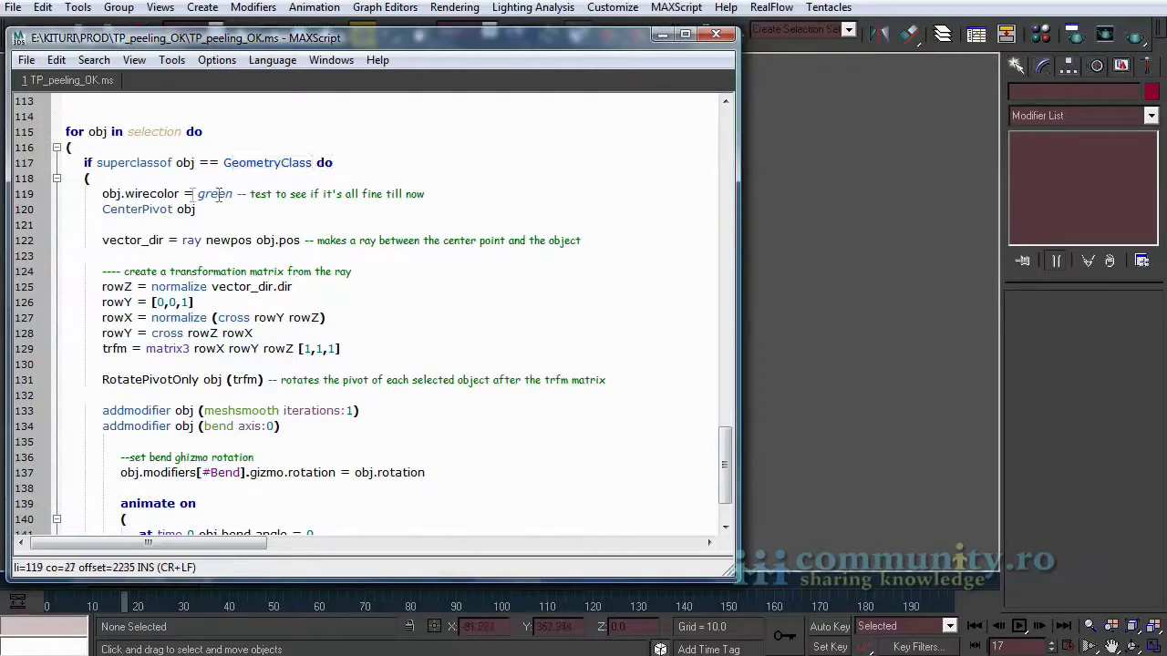
pyautogui.moveTo(197, 193); pyautogui.dragTo(425, 194)
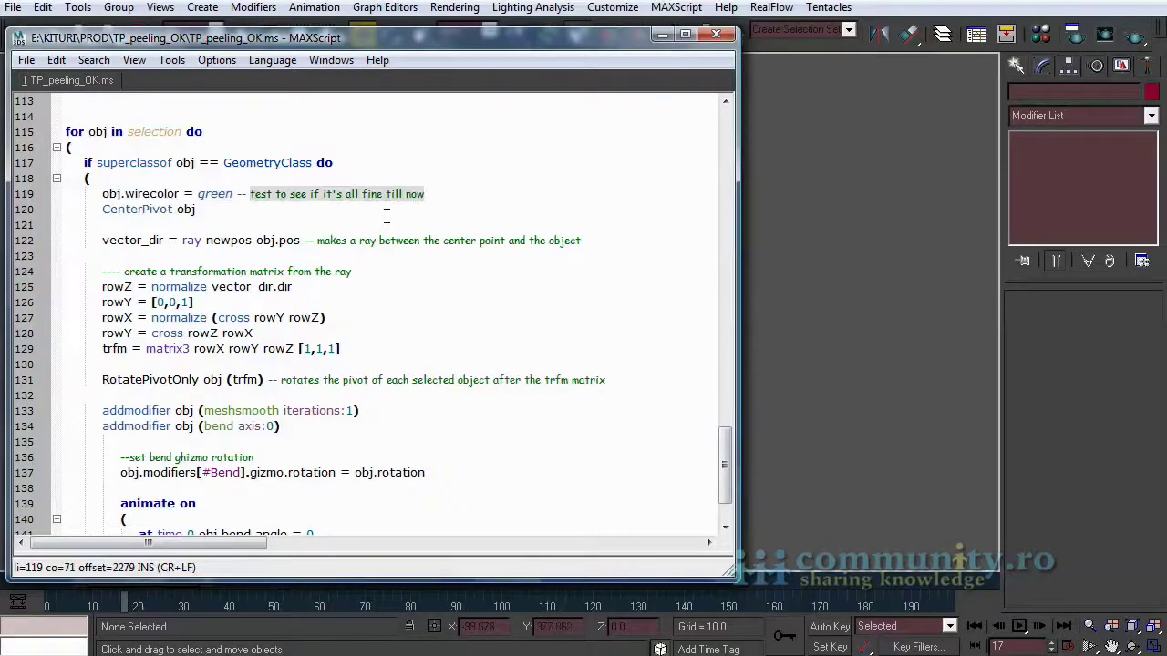
pyautogui.scroll(-1, 386, 215)
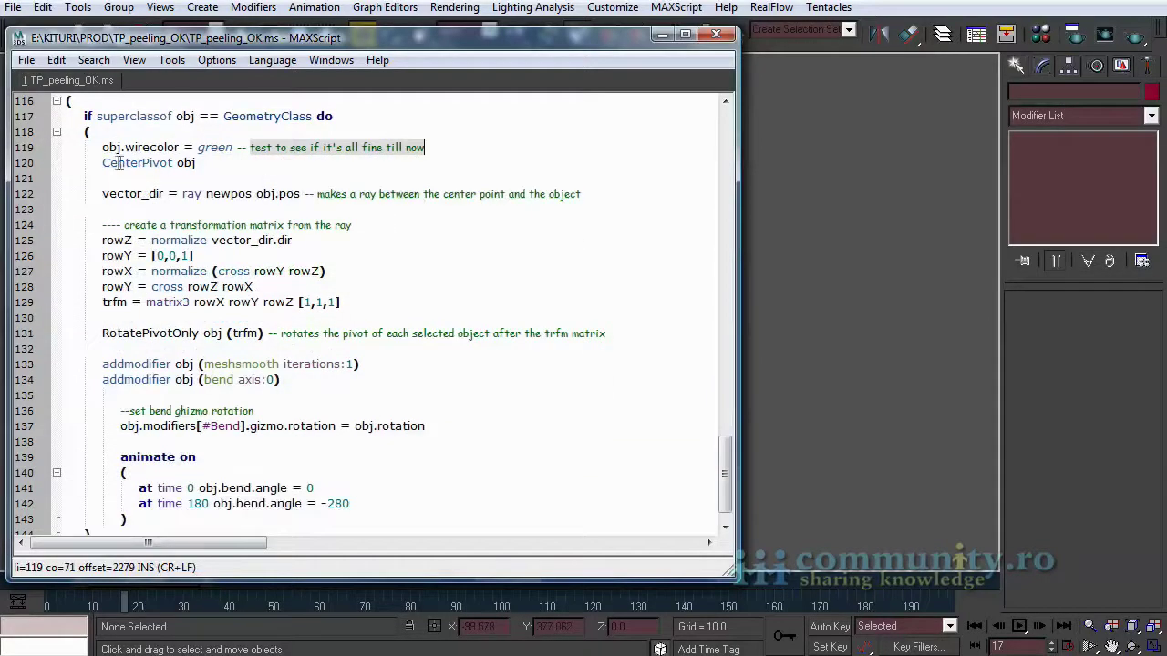
pyautogui.moveTo(102, 163); pyautogui.dragTo(209, 171)
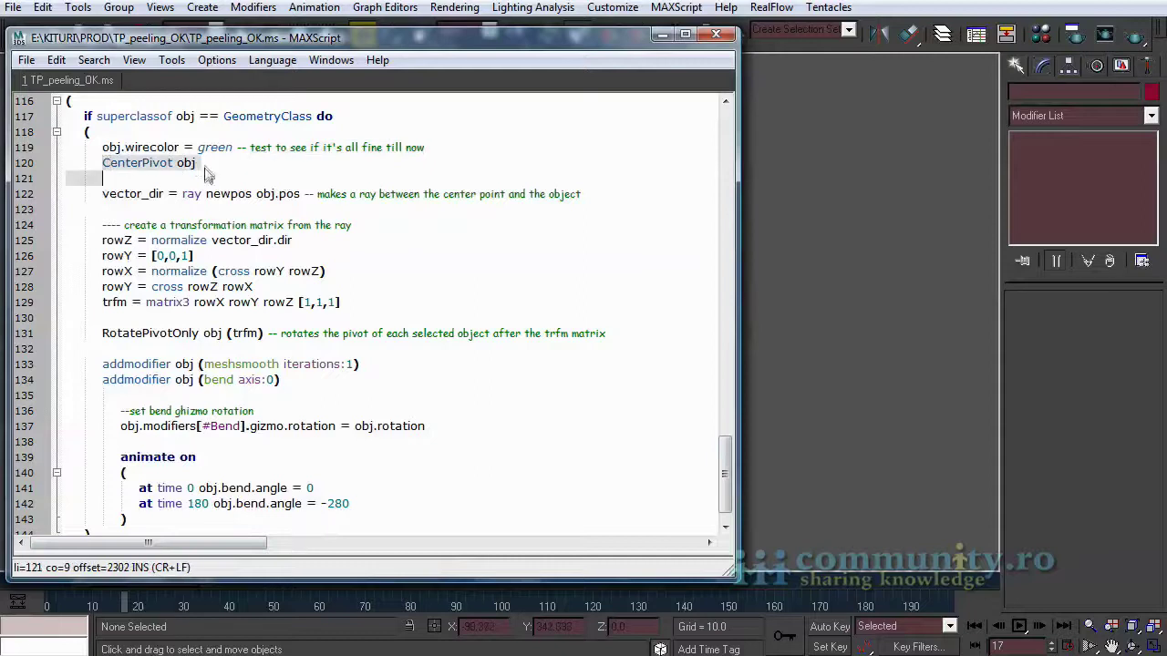
pyautogui.click(206, 169)
# Examine the vector_dir ray from newpos to each object and the transformation matrix code built from it
pyautogui.moveTo(102, 194); pyautogui.dragTo(157, 195)
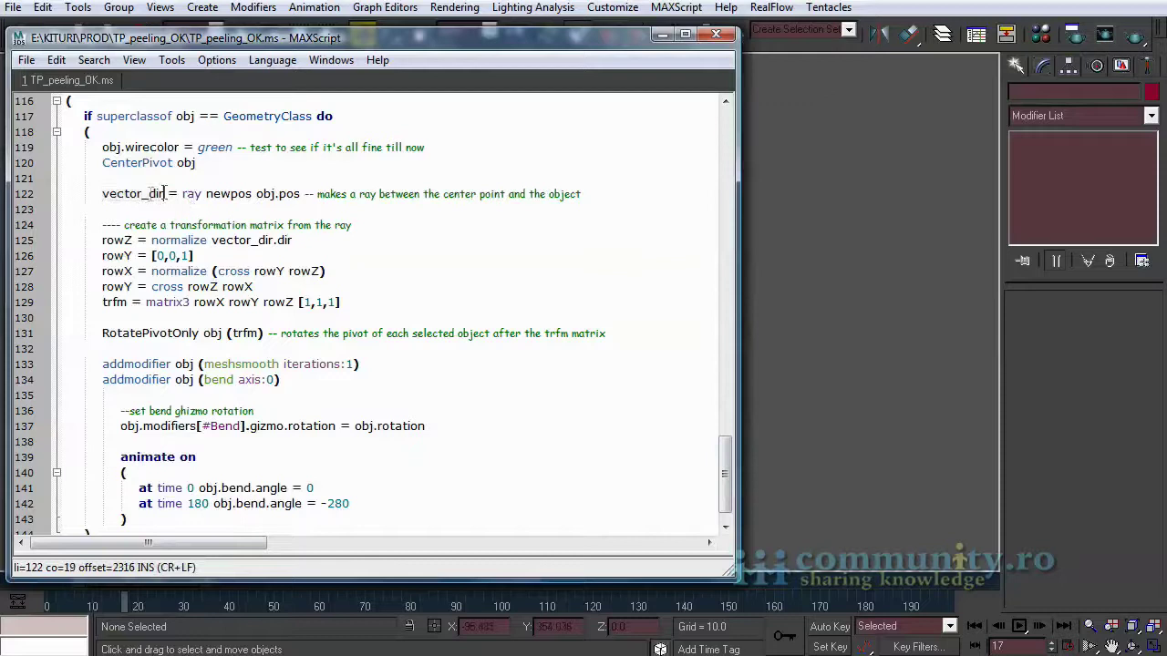
pyautogui.press('Home')
pyautogui.click(186, 195)
pyautogui.moveTo(207, 195); pyautogui.dragTo(300, 195)
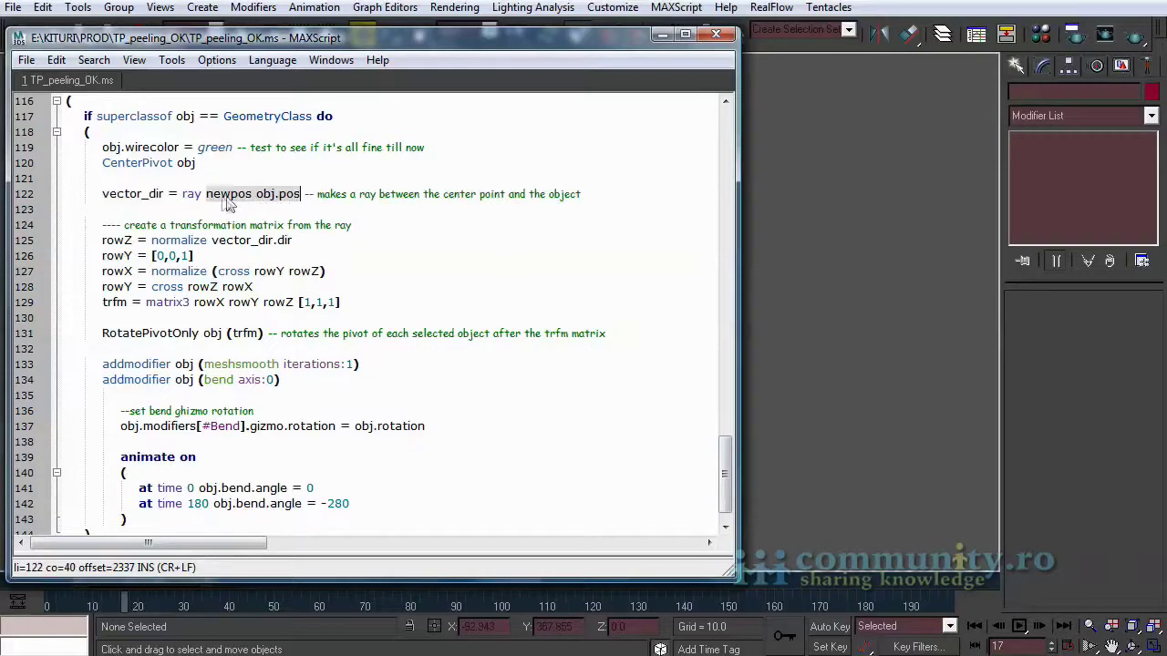
pyautogui.moveTo(316, 194); pyautogui.dragTo(580, 195)
pyautogui.moveTo(124, 224); pyautogui.dragTo(290, 232)
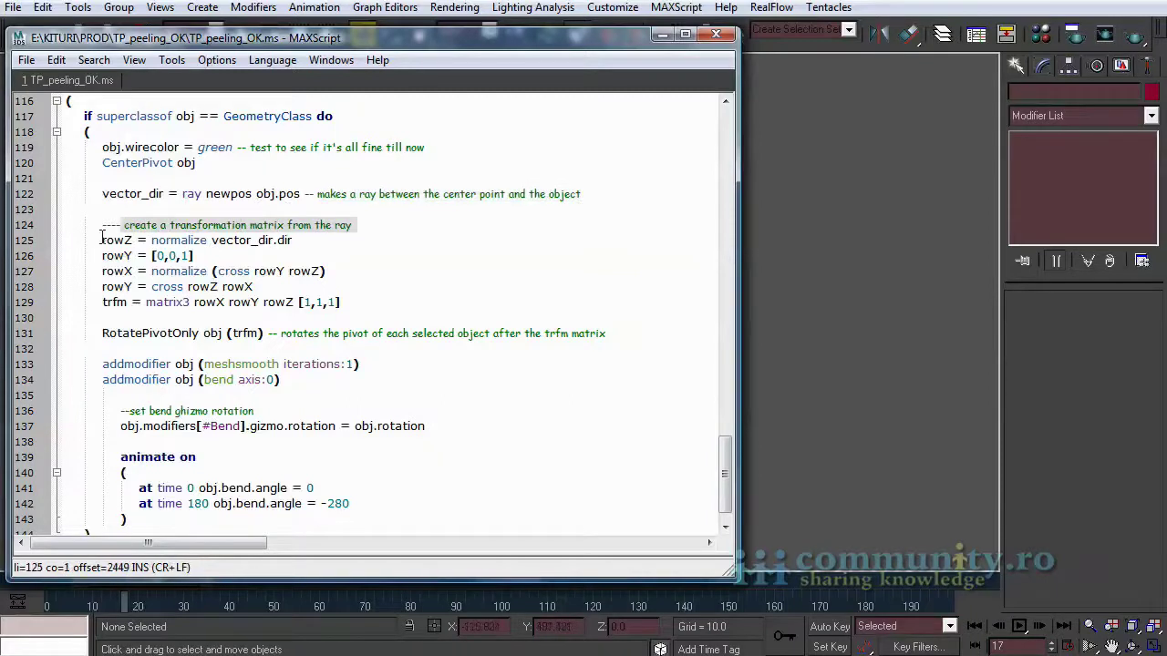
pyautogui.click(159, 241)
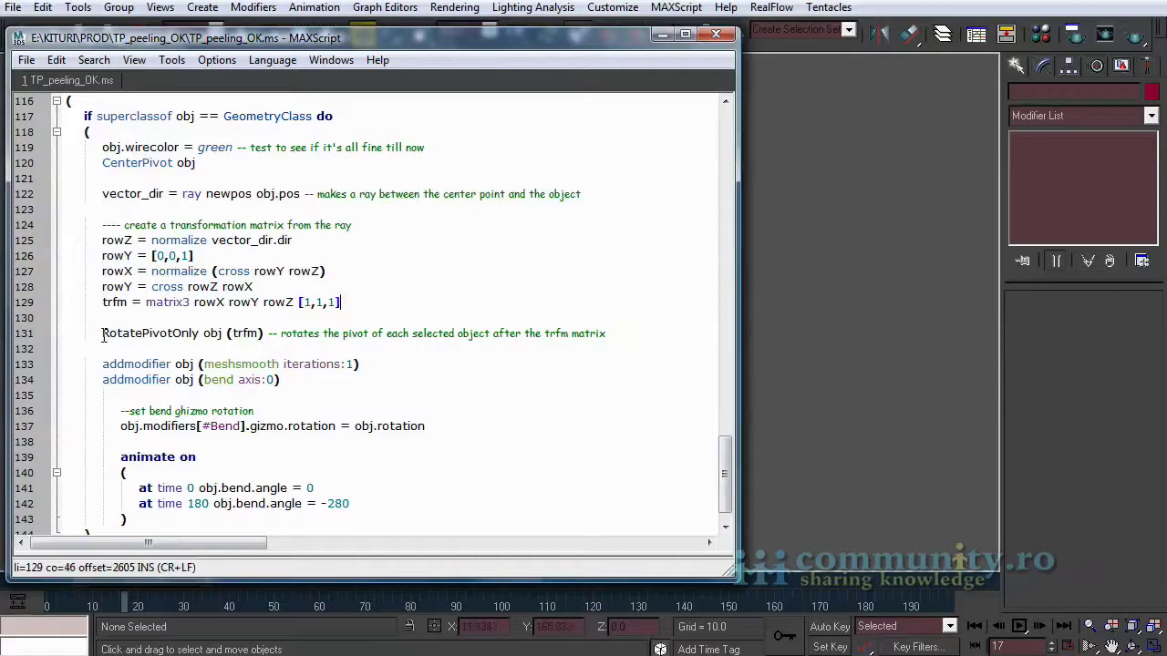
# Examine the RotatePivotOnly obj (trfm) call and the RotatePivotOnly function definition at the start of the script
pyautogui.moveTo(102, 334); pyautogui.dragTo(603, 335)
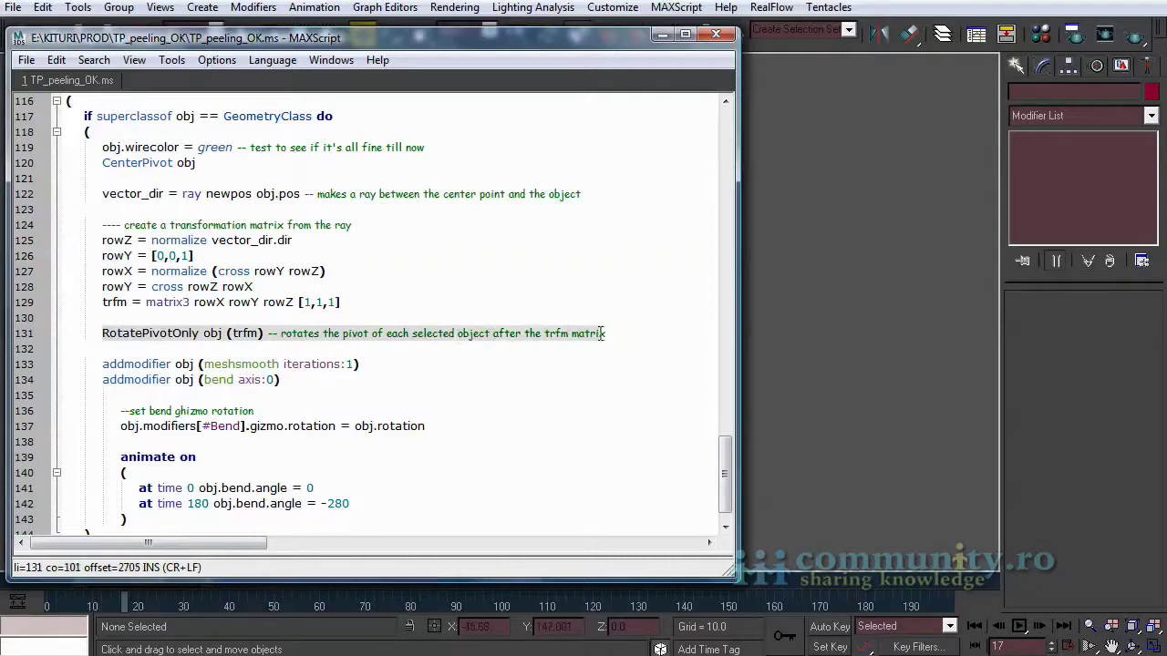
pyautogui.click(376, 336)
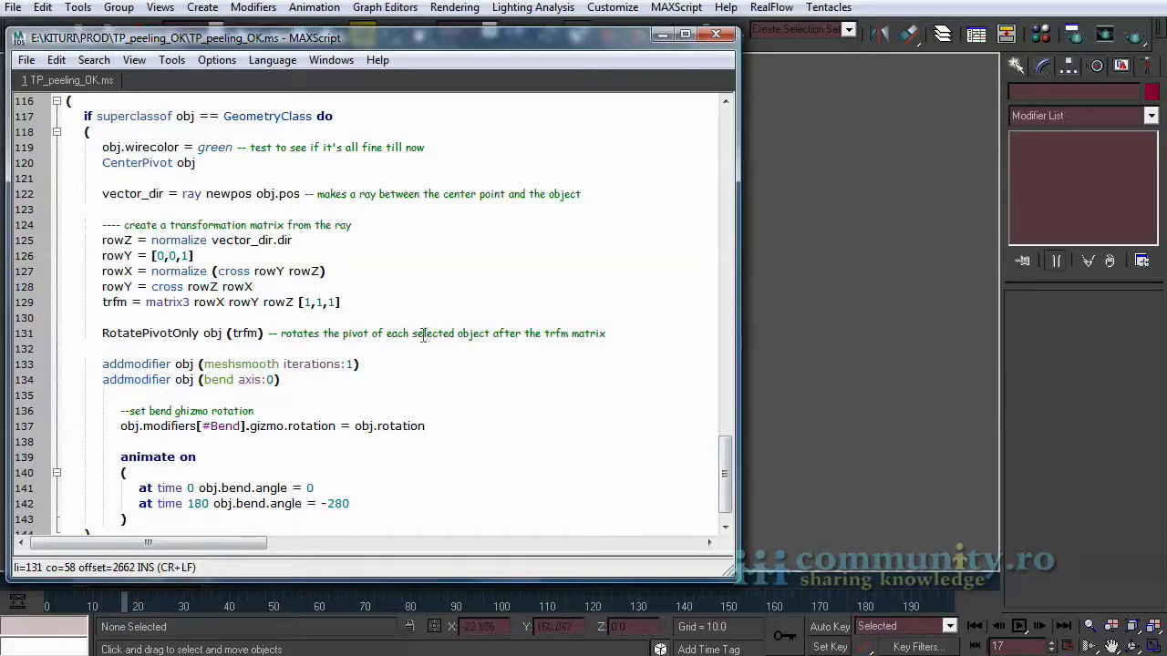
pyautogui.click(607, 335)
pyautogui.moveTo(726, 486); pyautogui.dragTo(727, 146)
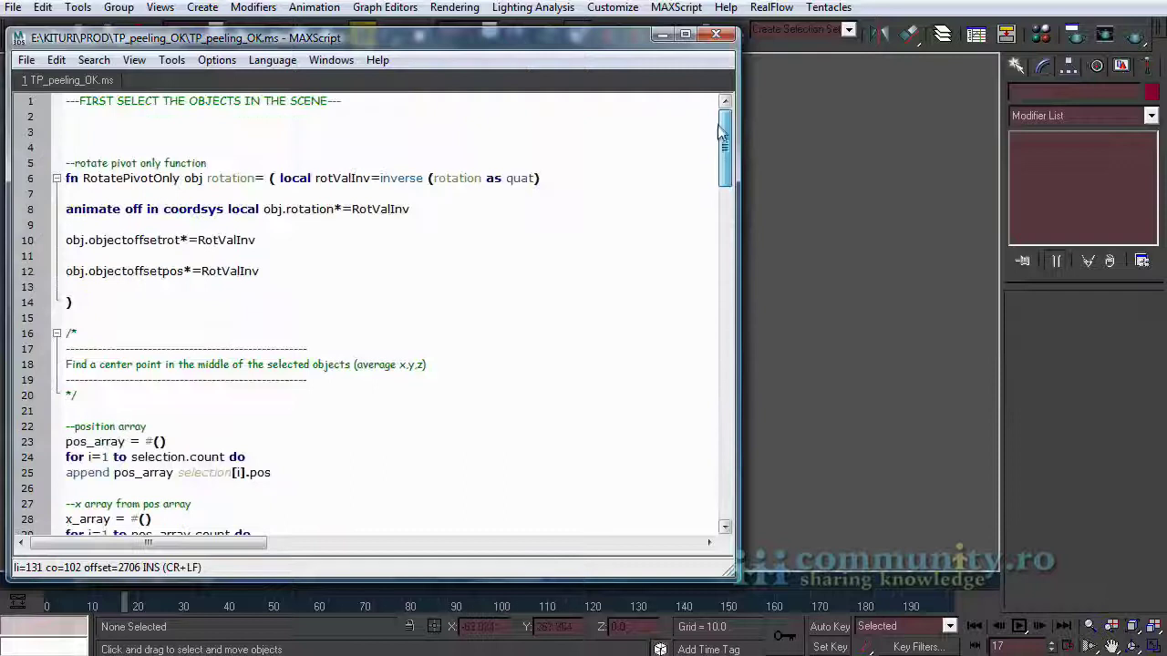
pyautogui.moveTo(81, 180); pyautogui.dragTo(540, 179)
pyautogui.click(547, 179)
pyautogui.click(162, 209)
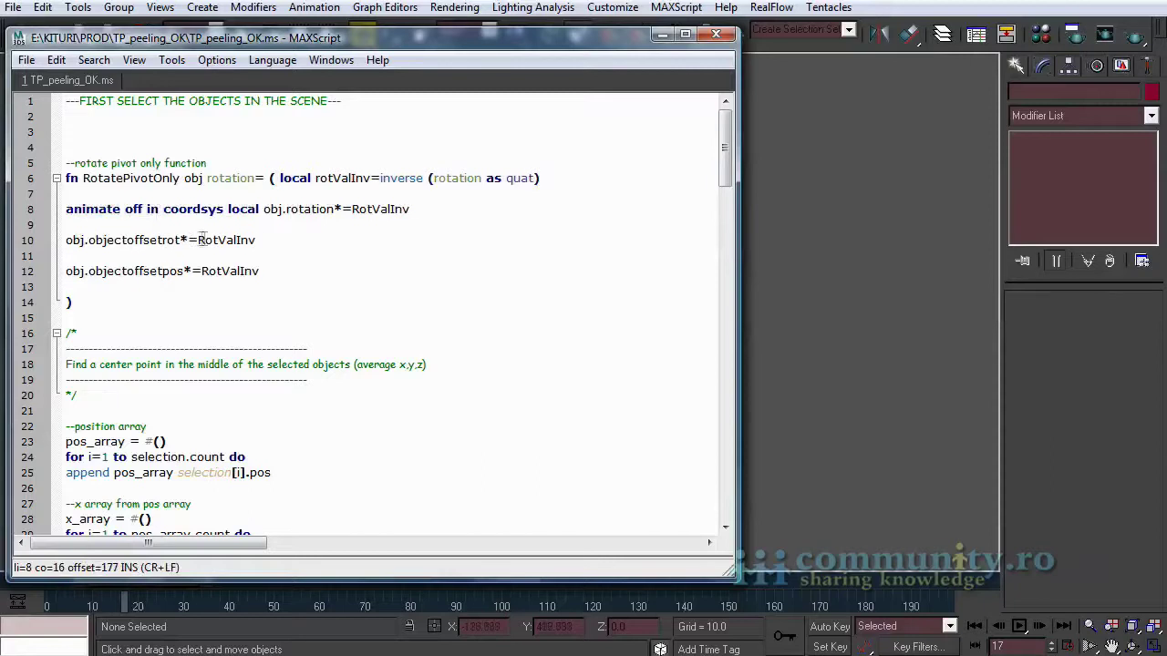
pyautogui.moveTo(68, 270); pyautogui.dragTo(292, 279)
pyautogui.click(286, 270)
# Review the RotatePivotOnly call and the addmodifier lines for meshsmooth iterations:1 and bend axis:0
pyautogui.moveTo(727, 150); pyautogui.dragTo(727, 491)
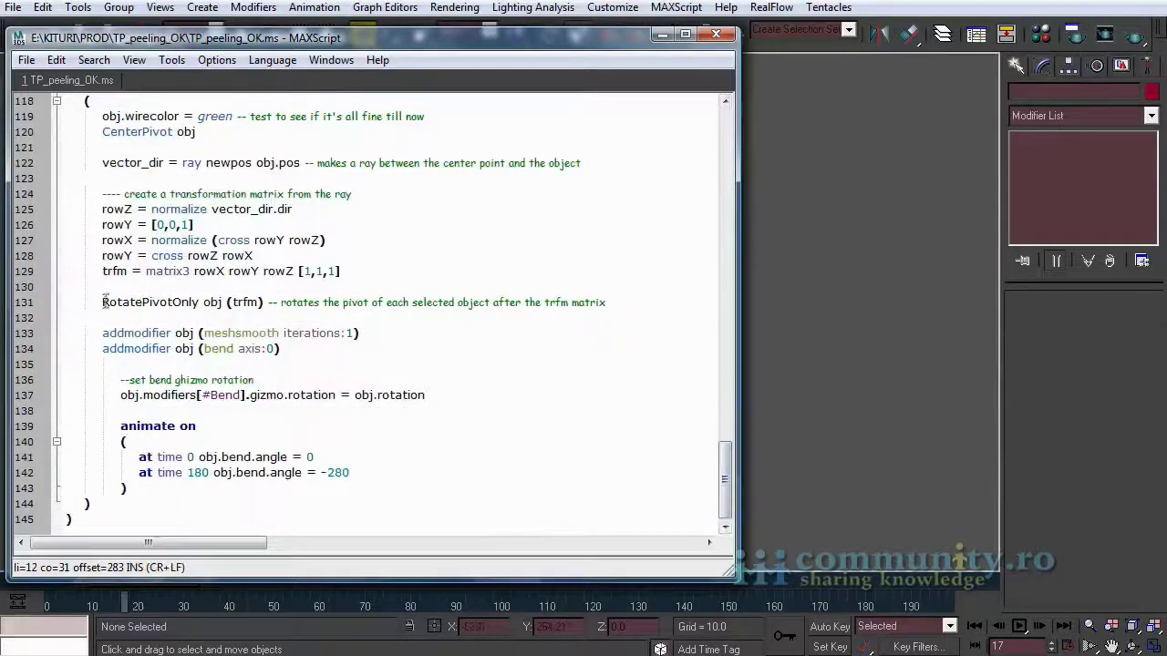
pyautogui.moveTo(102, 302); pyautogui.dragTo(197, 302)
pyautogui.click(136, 334)
pyautogui.doubleClick(137, 334)
pyautogui.click(181, 334)
pyautogui.moveTo(181, 334); pyautogui.dragTo(345, 333)
pyautogui.click(355, 333)
pyautogui.moveTo(205, 349); pyautogui.dragTo(265, 349)
pyautogui.click(297, 351)
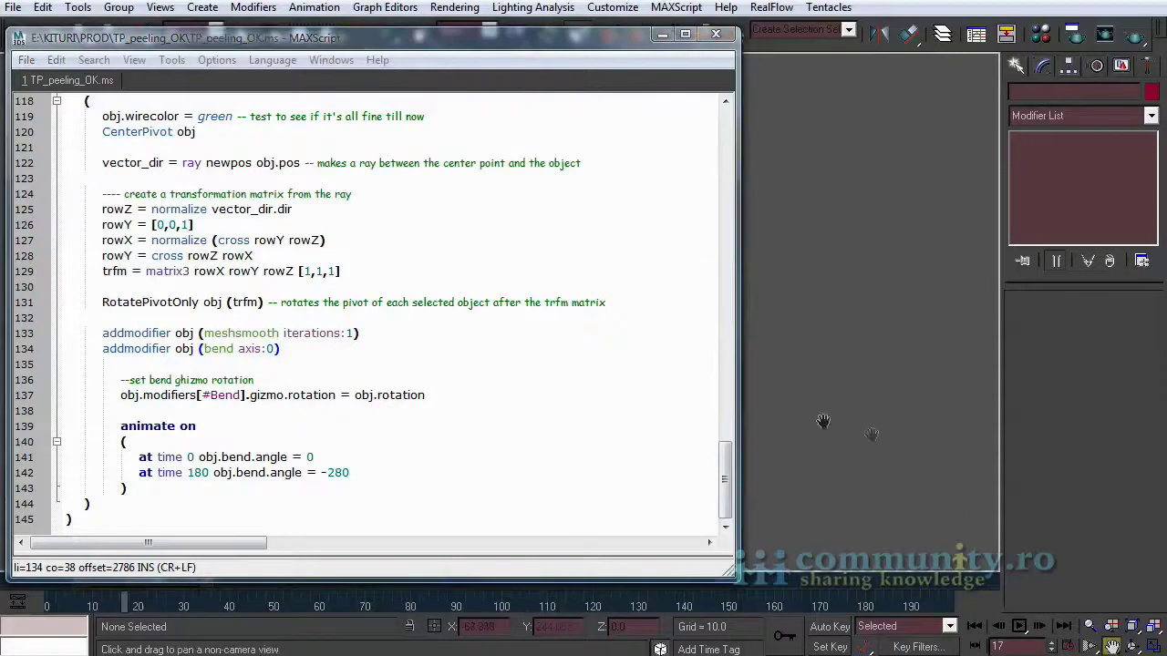
# Uncover the main toolbar behind the script window and select a sphere fragment to inspect its Bend and MeshSmooth modifiers
pyautogui.hotkey('ctrl', 'e')
pyautogui.moveTo(399, 25); pyautogui.dragTo(399, 52)
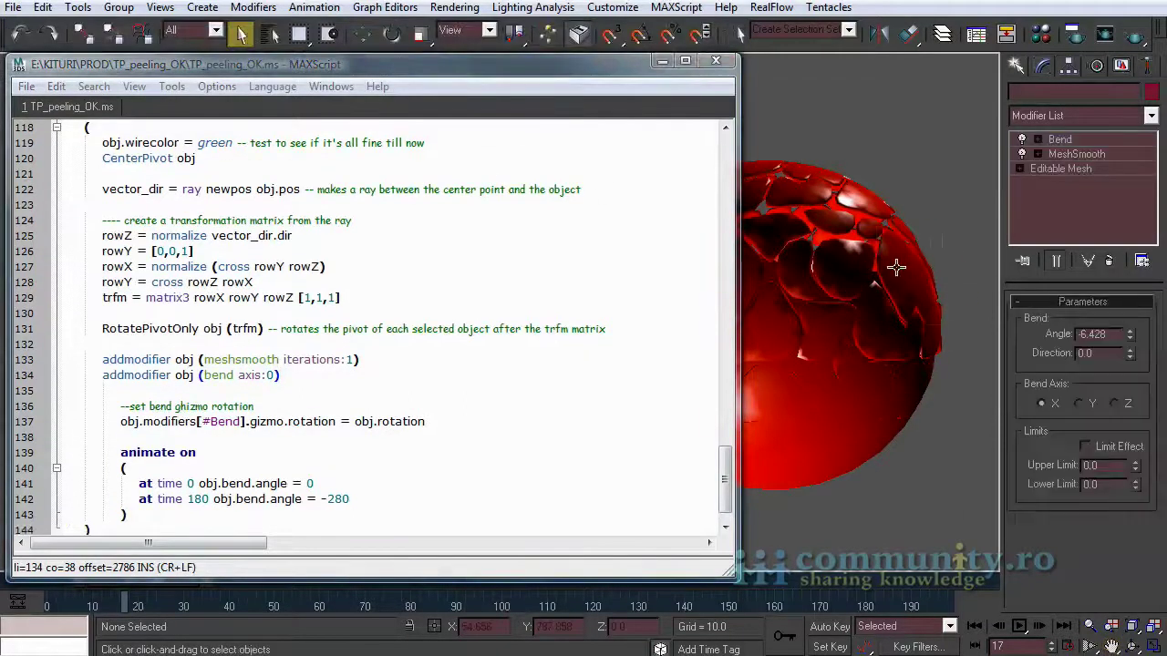
pyautogui.click(848, 301)
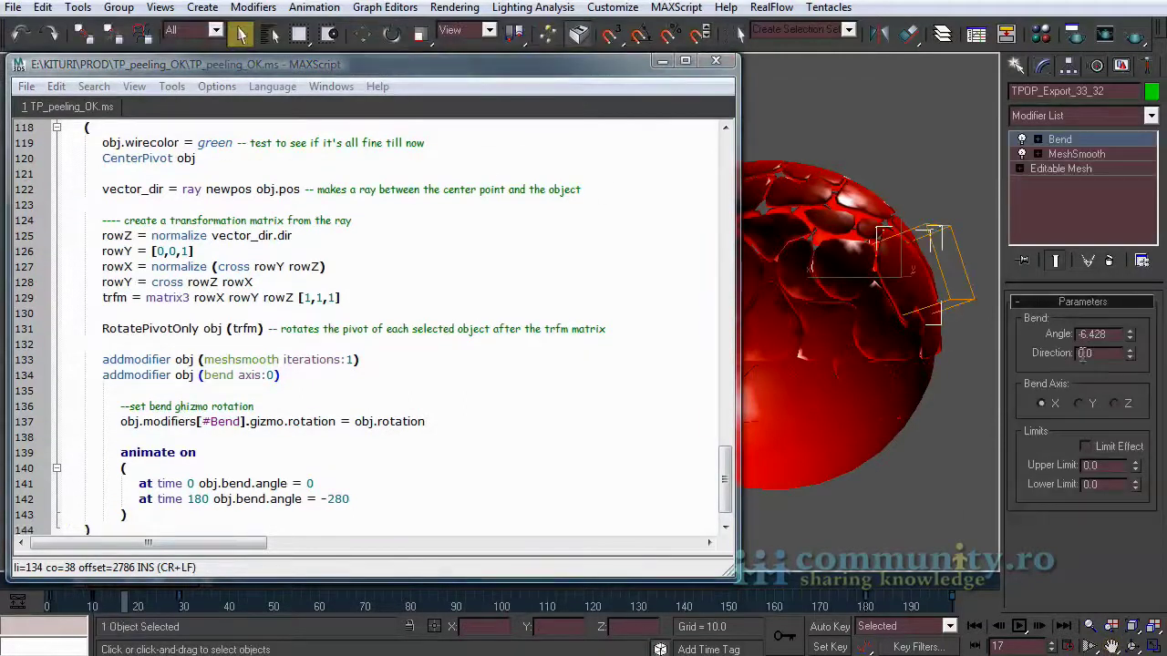
# Examine the line that sets the Bend modifier's gizmo rotation to obj.rotation
pyautogui.click(283, 375)
pyautogui.moveTo(121, 425); pyautogui.dragTo(195, 423)
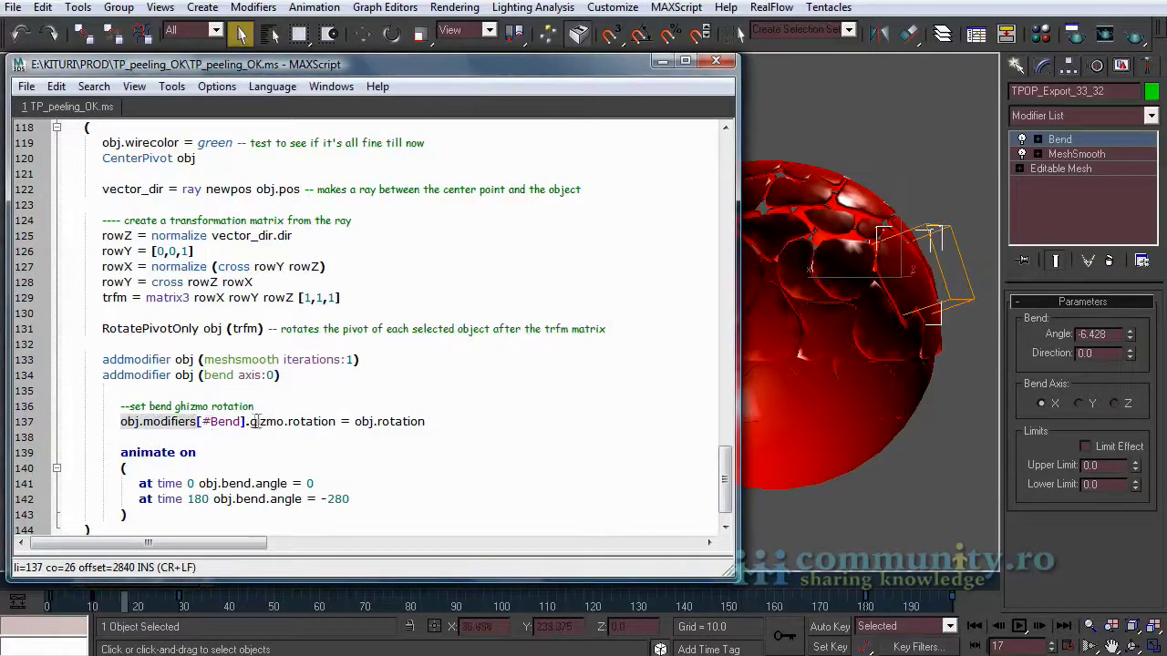
pyautogui.press('Right')
pyautogui.hotkey('ctrl', 'Right')
pyautogui.hotkey('ctrl', 'Right')
pyautogui.hotkey('ctrl', 'Right')
pyautogui.hotkey('ctrl', 'Right')
pyautogui.hotkey('ctrl', 'Right')
pyautogui.hotkey('ctrl', 'Right')
pyautogui.hotkey('ctrl', 'Right')
pyautogui.hotkey('ctrl', 'Right')
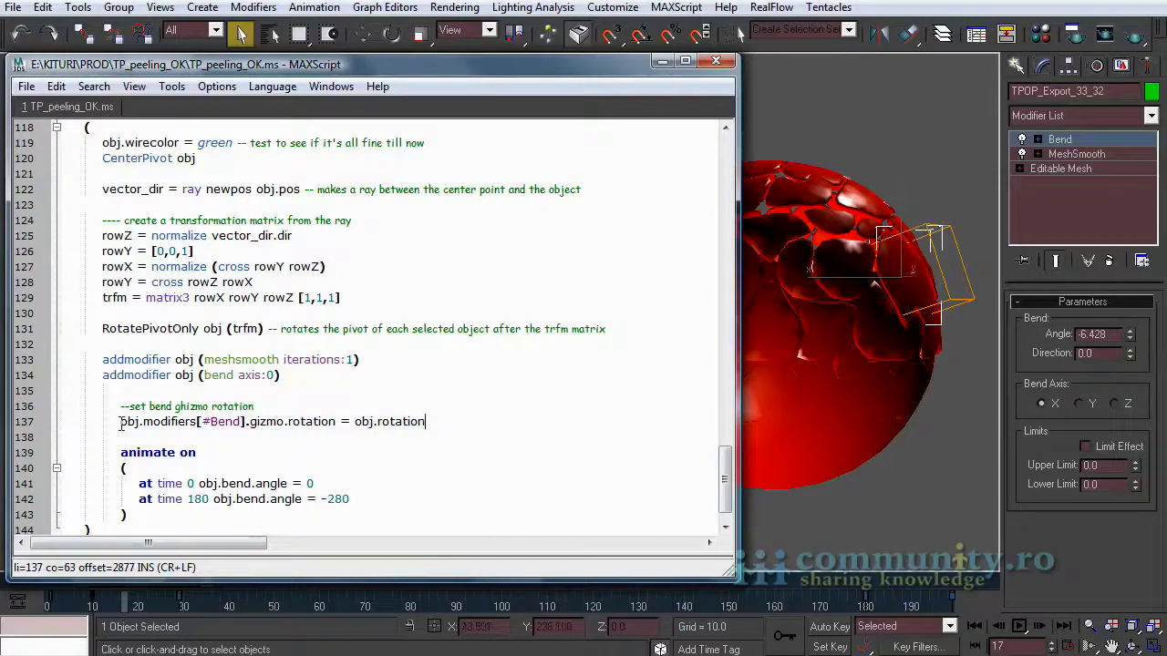
pyautogui.moveTo(121, 425); pyautogui.dragTo(196, 423)
# Compare the animate block's bend angle keys with the selected fragment by scrubbing the timeline to frames 0 and 180
pyautogui.press('Down')
pyautogui.press('Down')
pyautogui.press('Down')
pyautogui.press('Down')
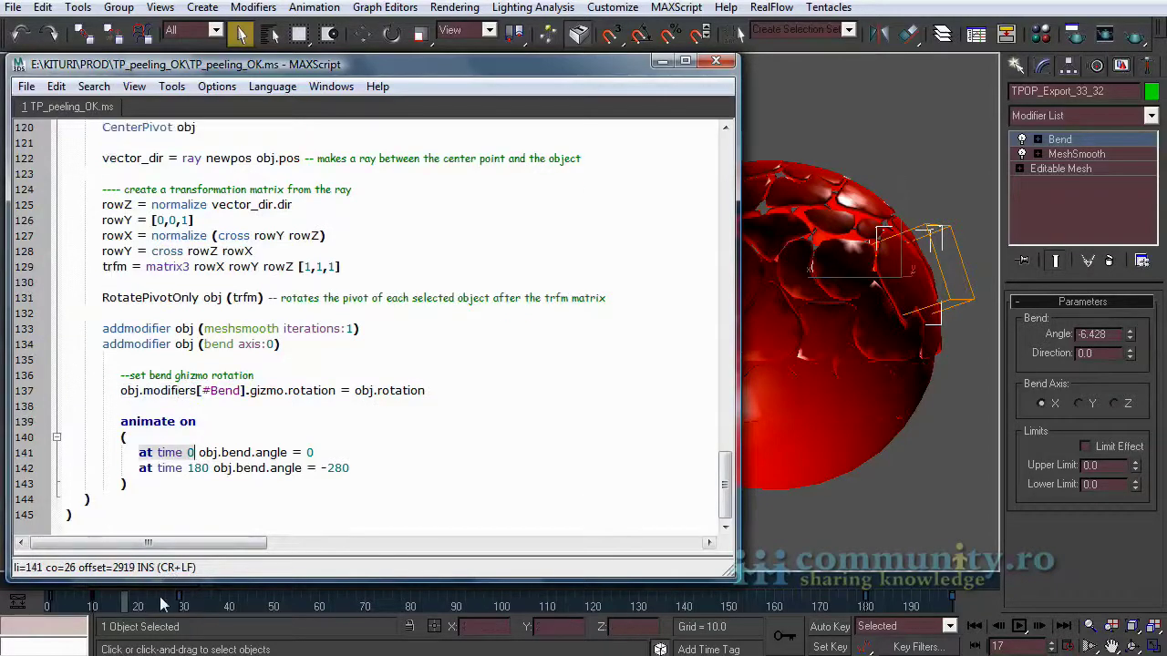
pyautogui.moveTo(350, 578); pyautogui.dragTo(350, 556)
pyautogui.moveTo(193, 580); pyautogui.dragTo(78, 584)
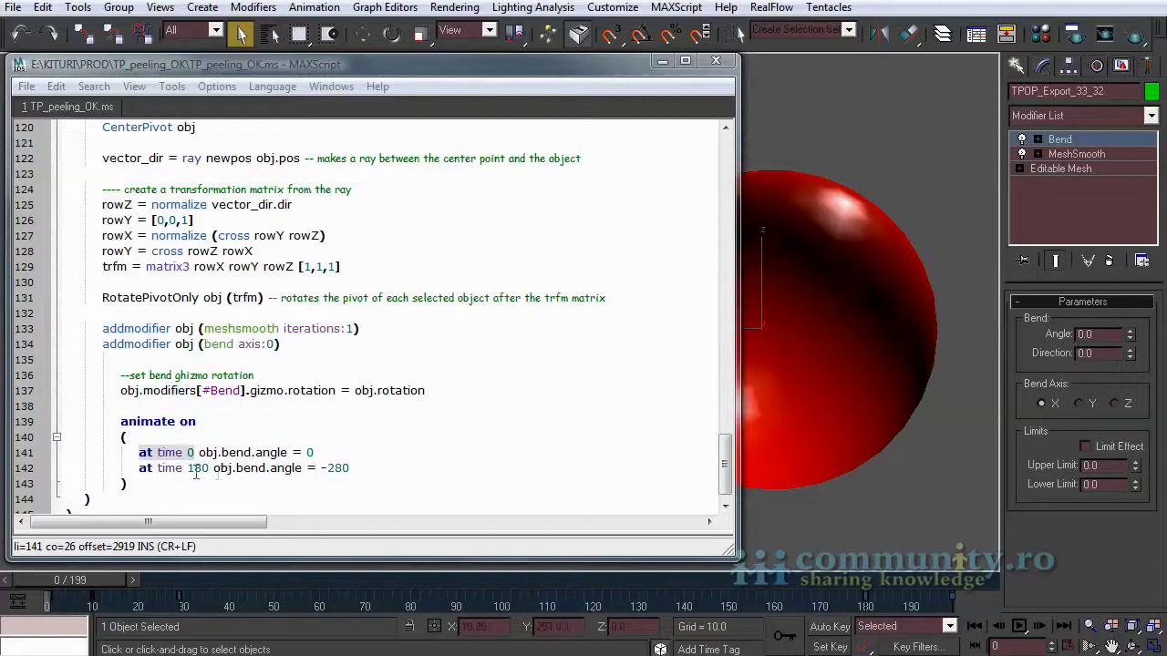
pyautogui.moveTo(91, 580); pyautogui.dragTo(870, 582)
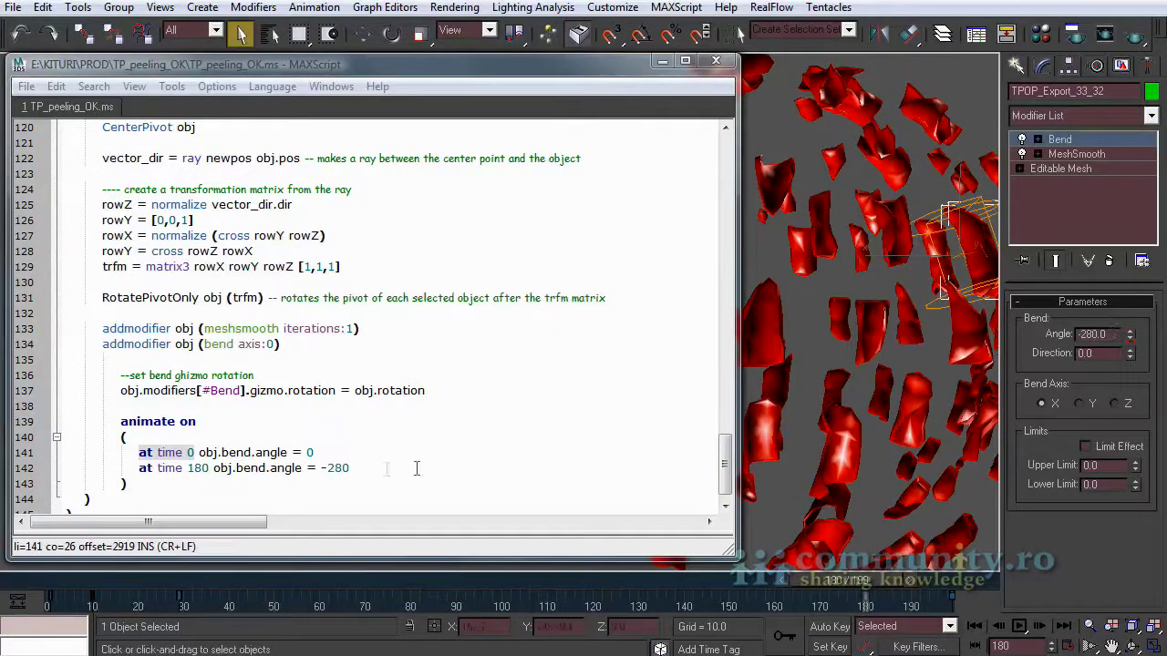
pyautogui.moveTo(321, 469); pyautogui.dragTo(354, 468)
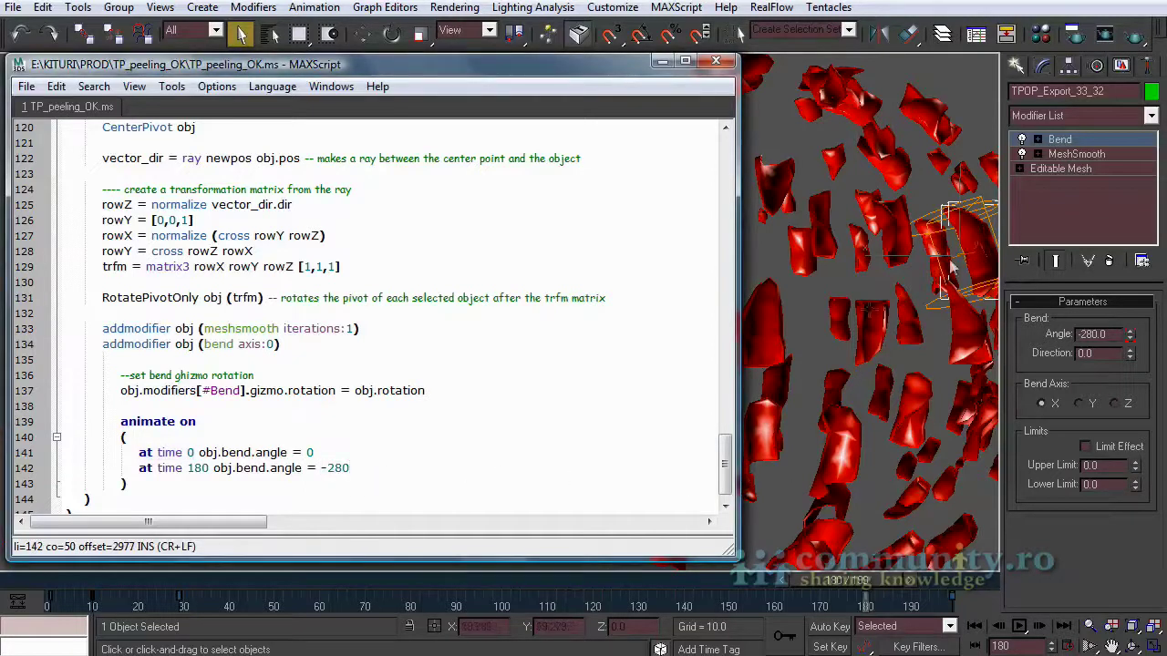
pyautogui.moveTo(726, 470); pyautogui.dragTo(725, 170)
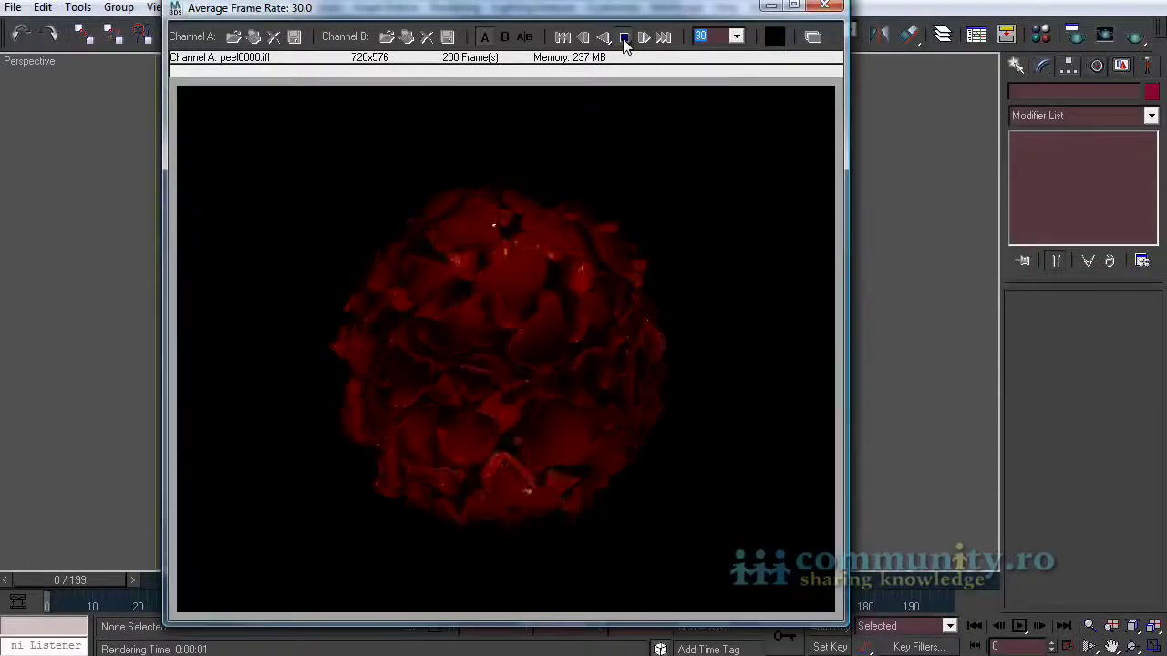
# Set the playback rate of the rendered peel sequence to 25 frames per second
pyautogui.click(736, 36)
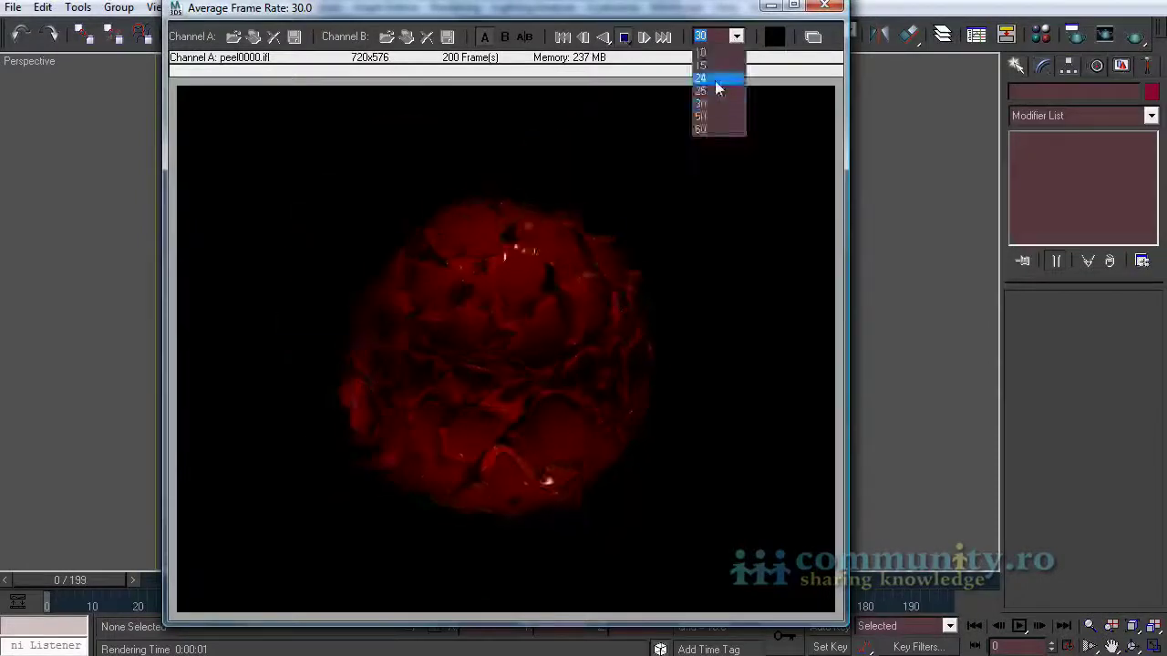
pyautogui.click(707, 94)
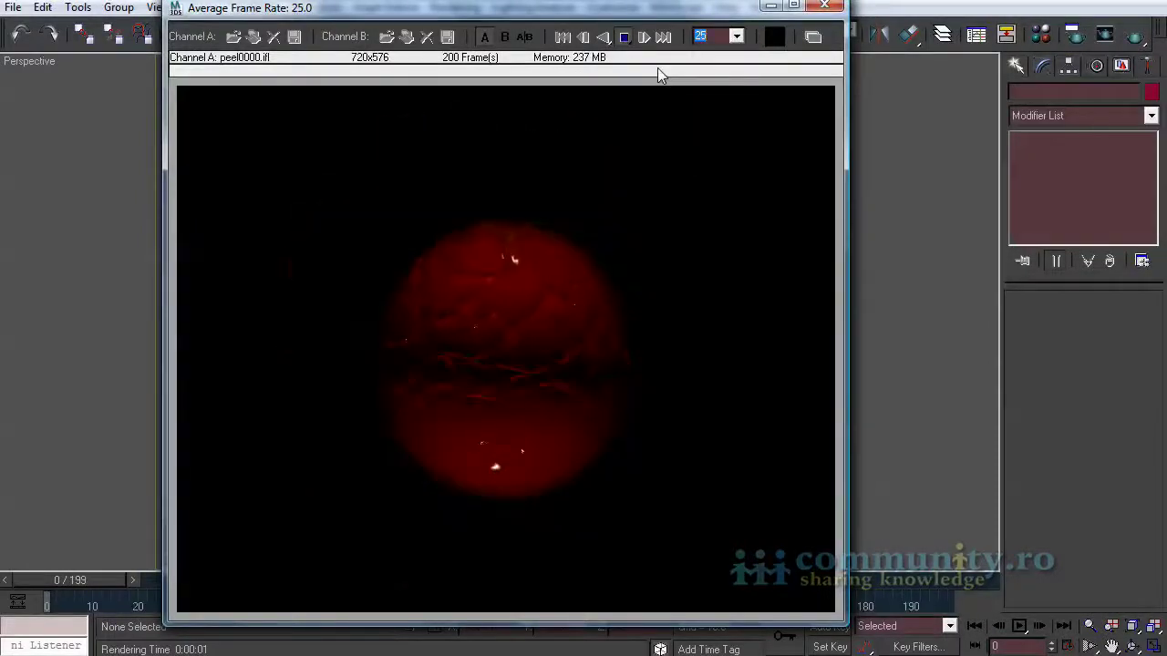